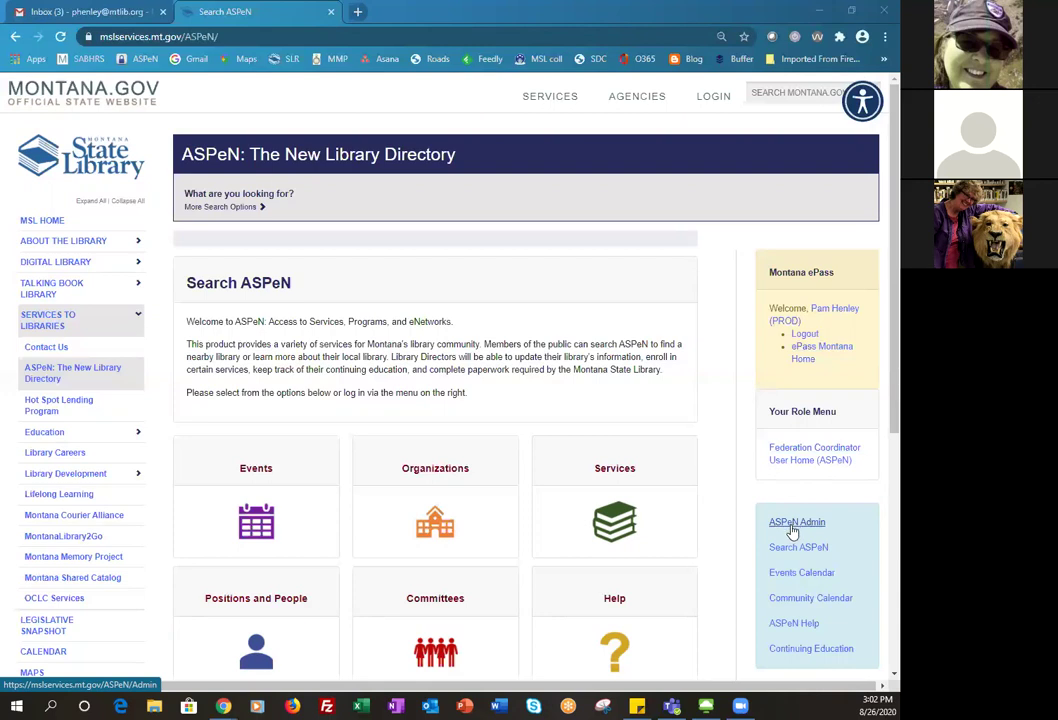
- Go to the ASPeN Admin home page and review its position and update options
click(792, 530)
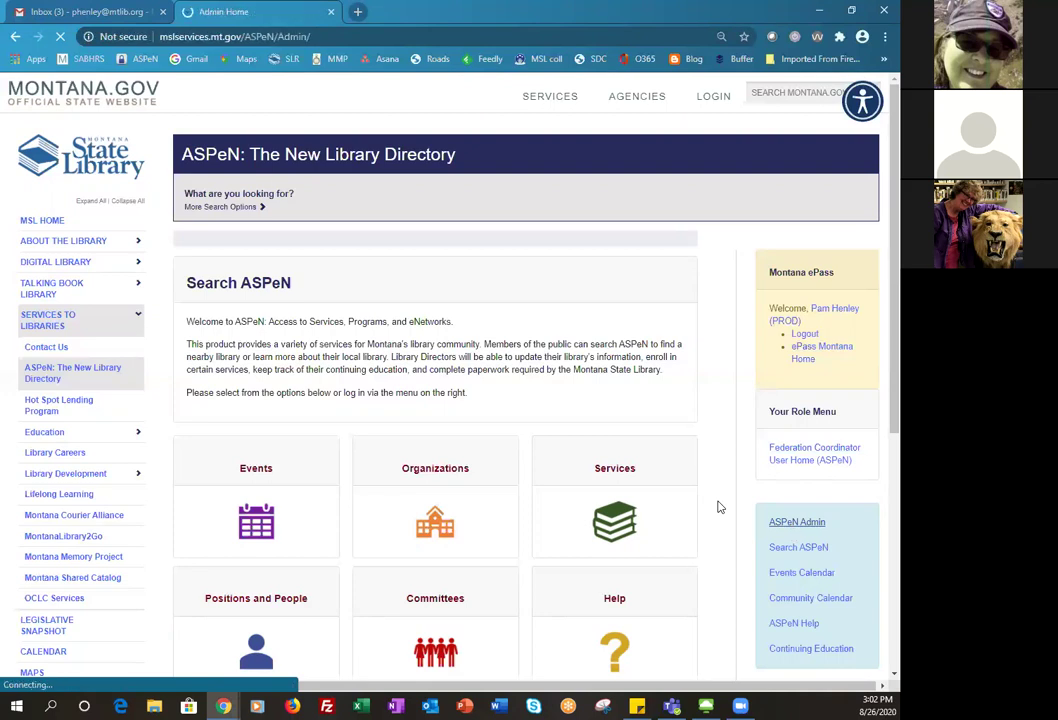
scroll(667, 490, down, 3)
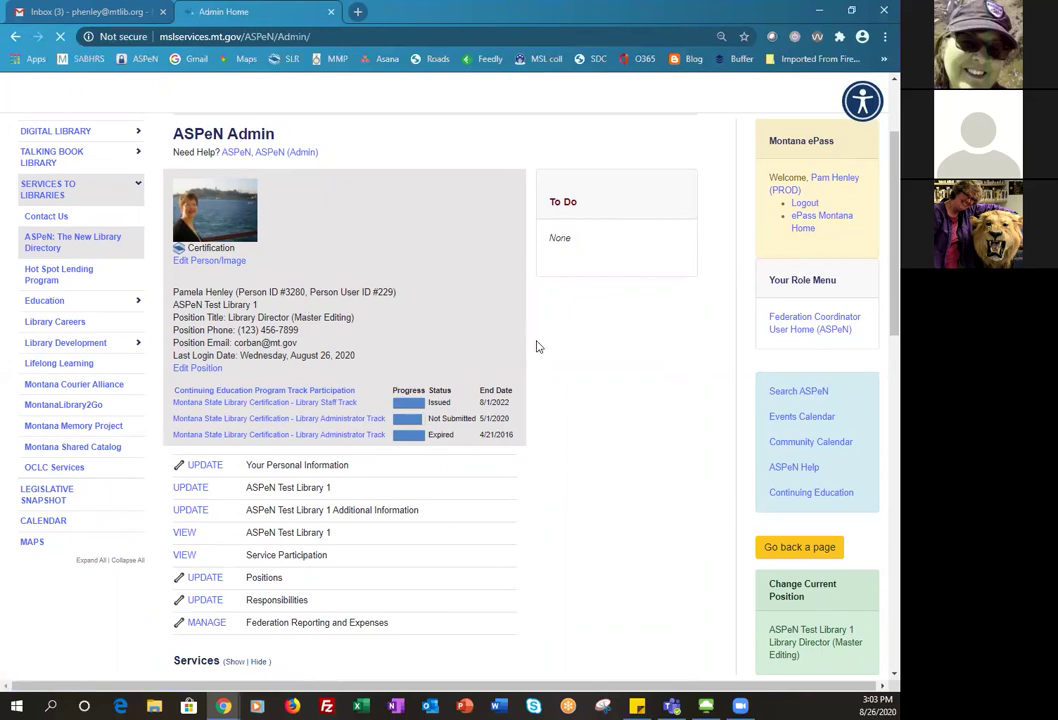
scroll(562, 420, down, 1)
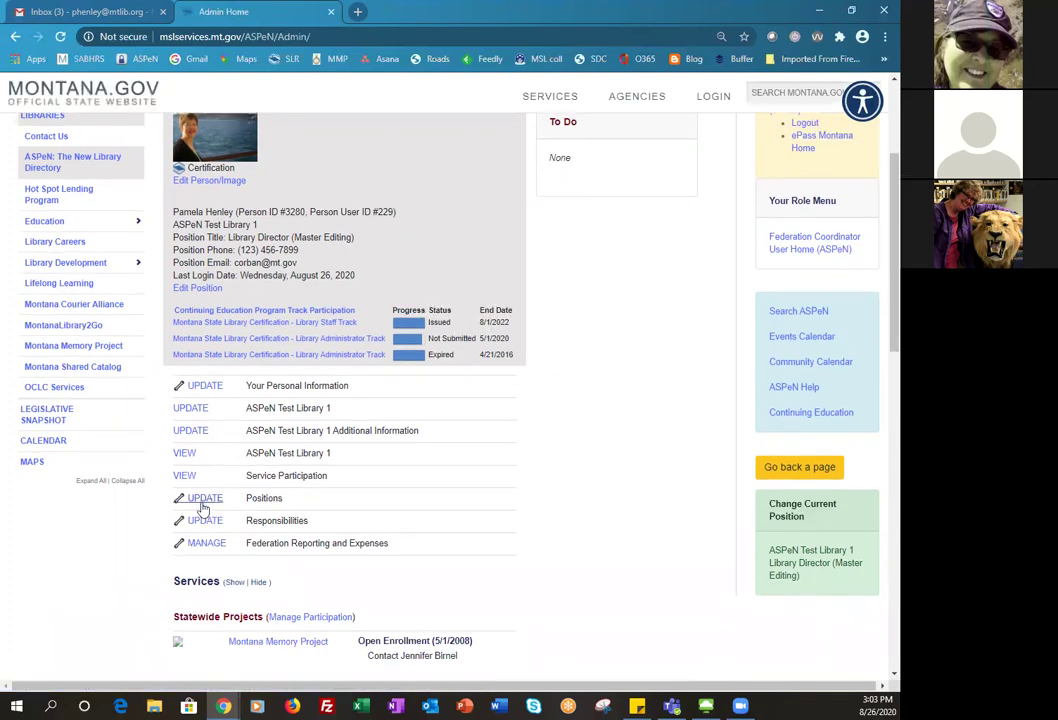
- Open the Positions list for ASPeN Test Library 1 and reach the page-size control
click(202, 505)
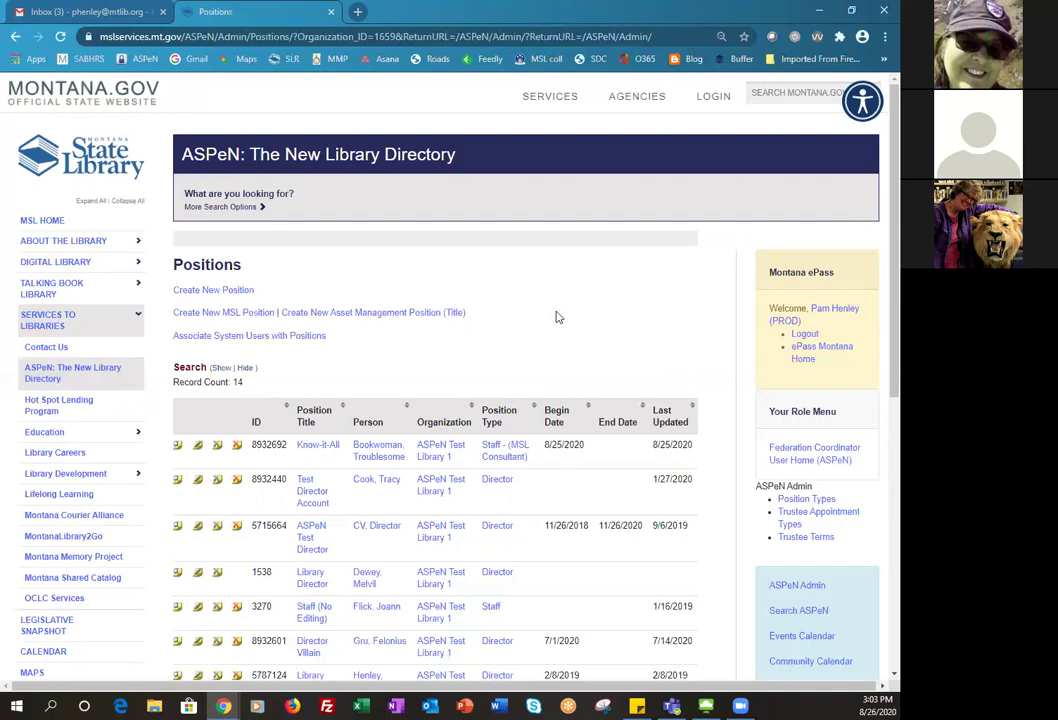
scroll(558, 317, down, 2)
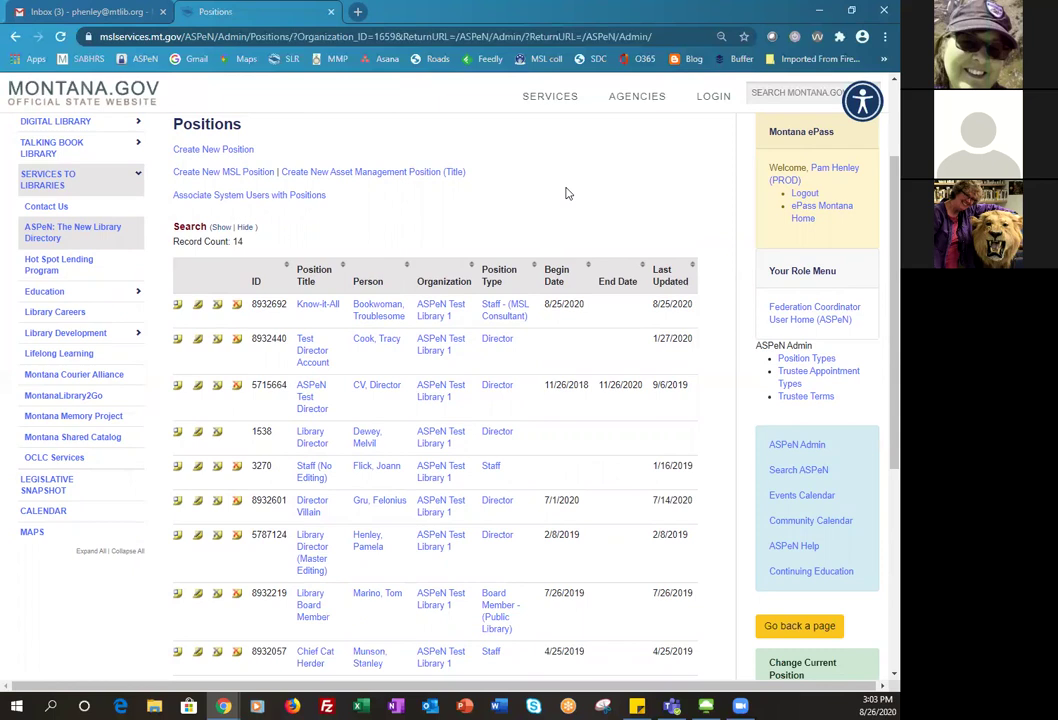
scroll(565, 193, down, 2)
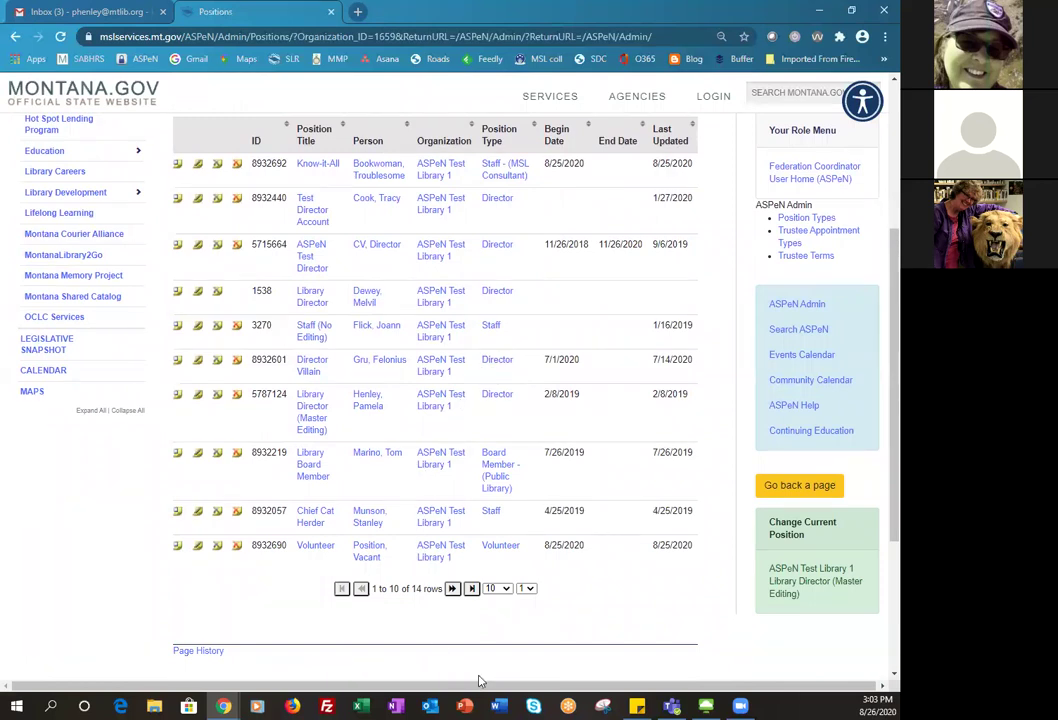
click(506, 589)
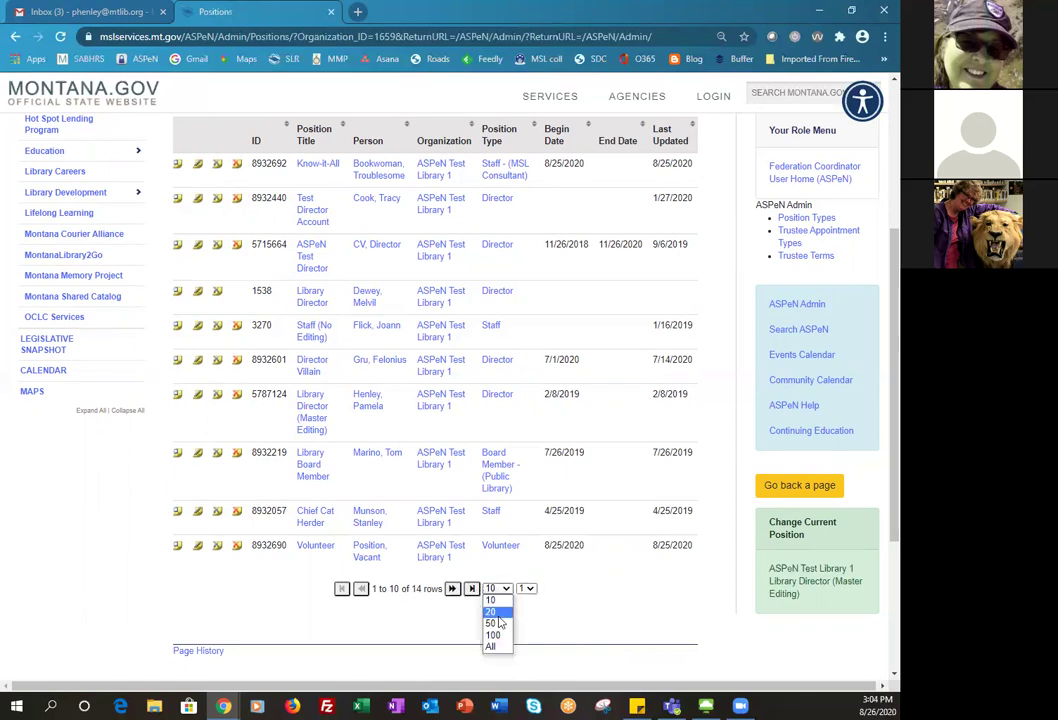
- Show 20 positions per page so all 14 records fit on one page
click(497, 612)
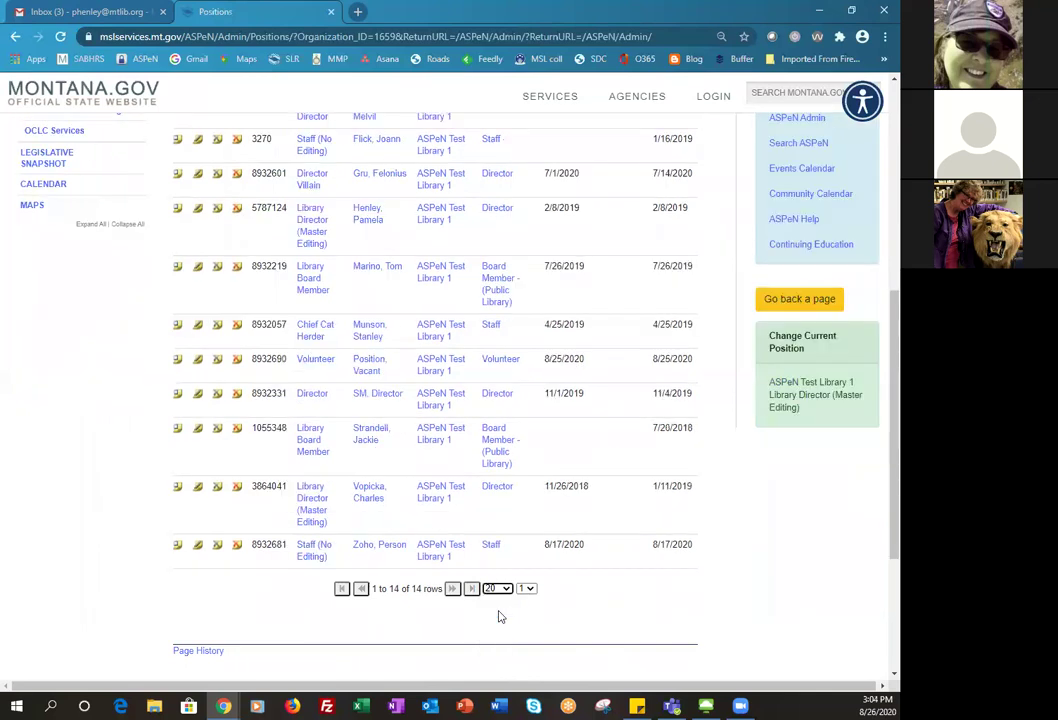
scroll(561, 597, up, 5)
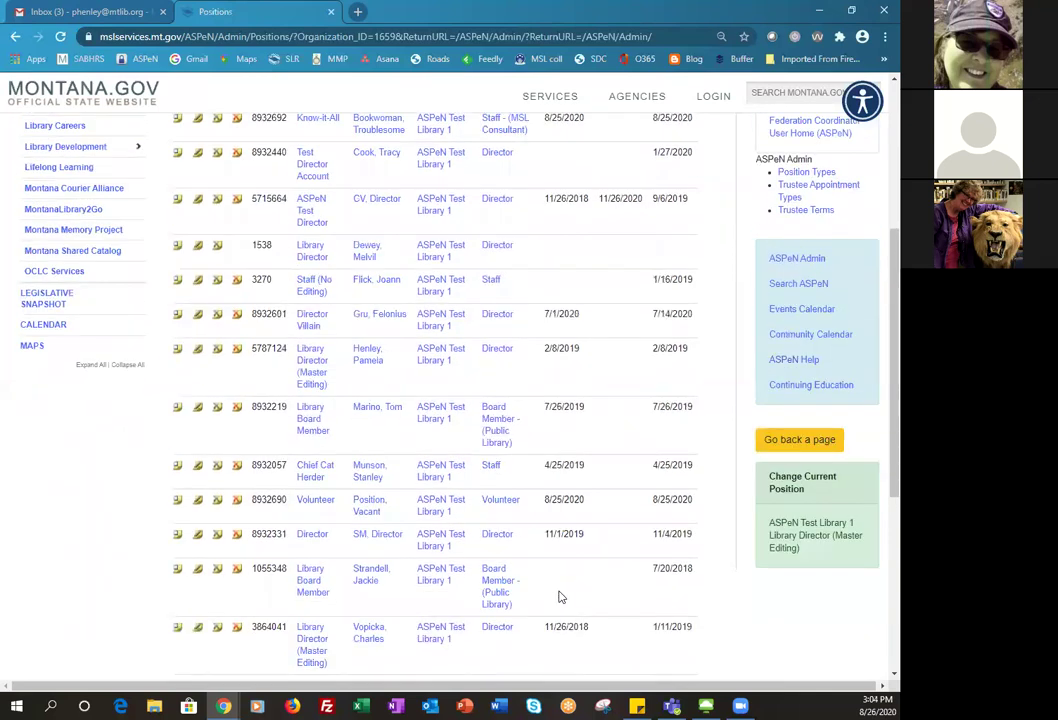
scroll(561, 597, down, 5)
scroll(561, 597, up, 4)
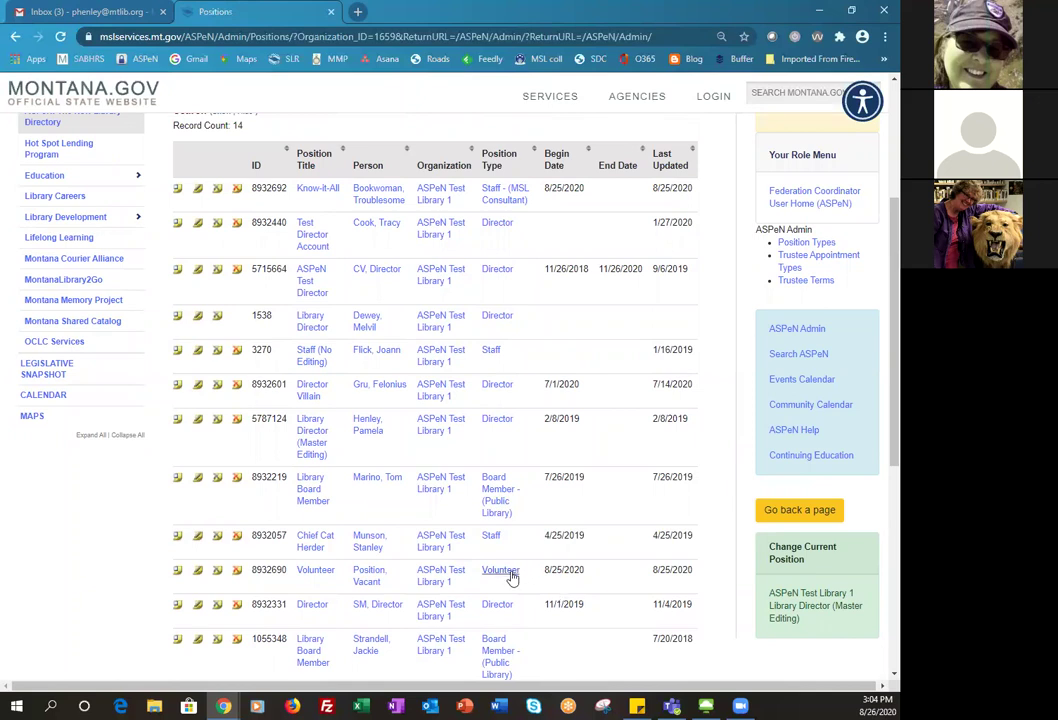
scroll(510, 575, up, 1)
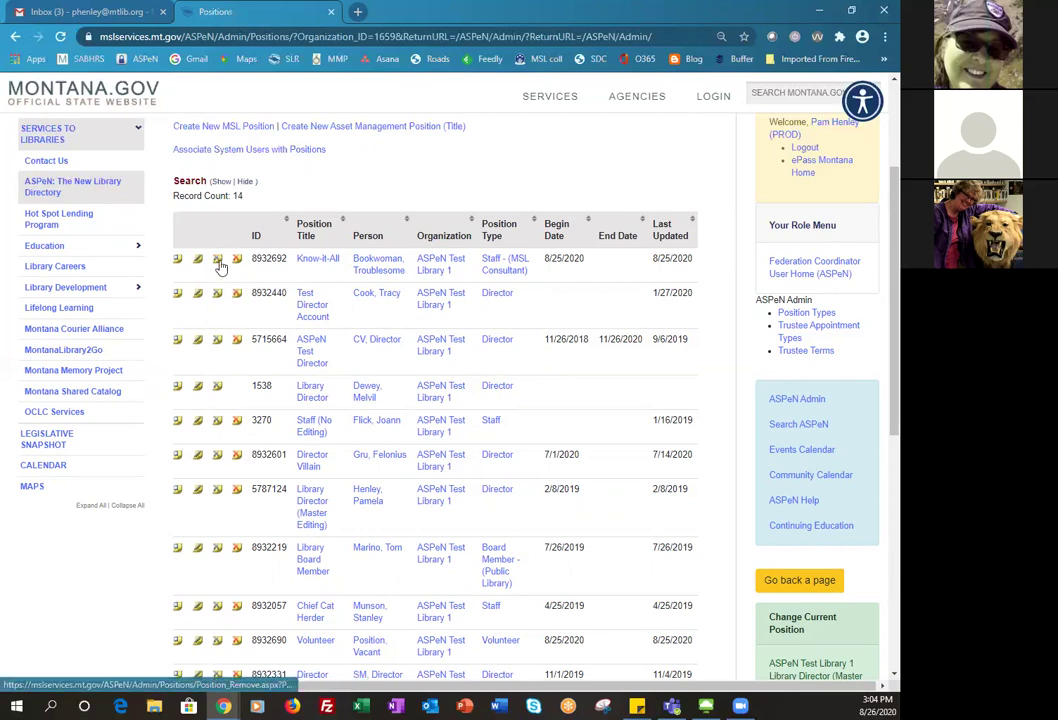
- End-date the Know-It-All position on 08/26/2020 with Replace selected, and save
click(215, 263)
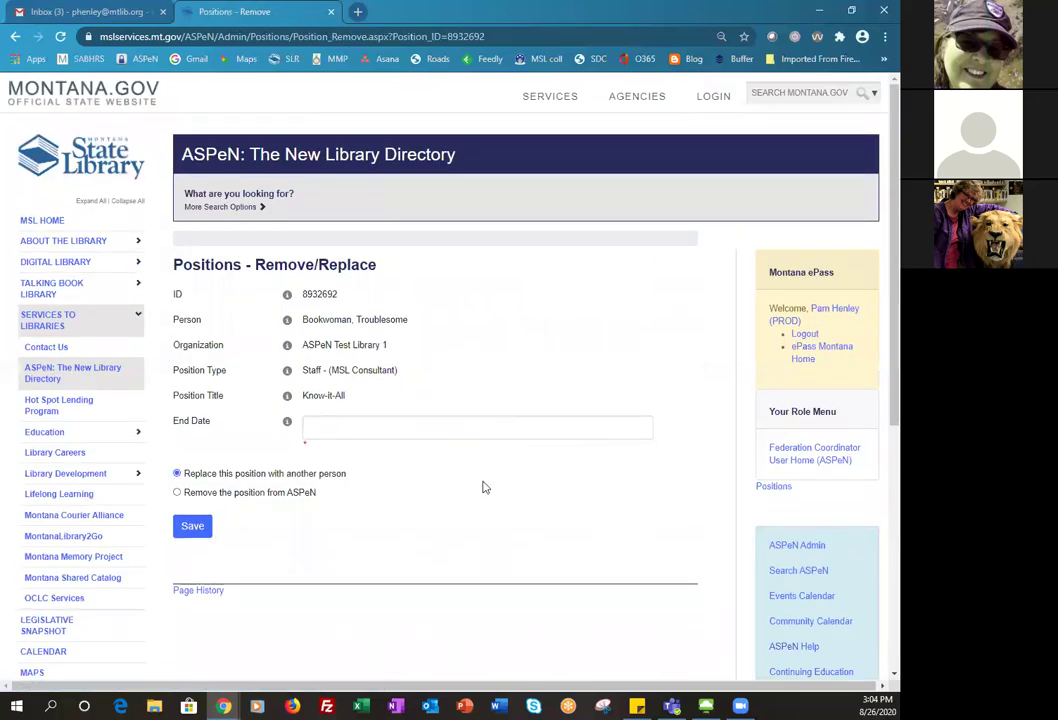
click(326, 426)
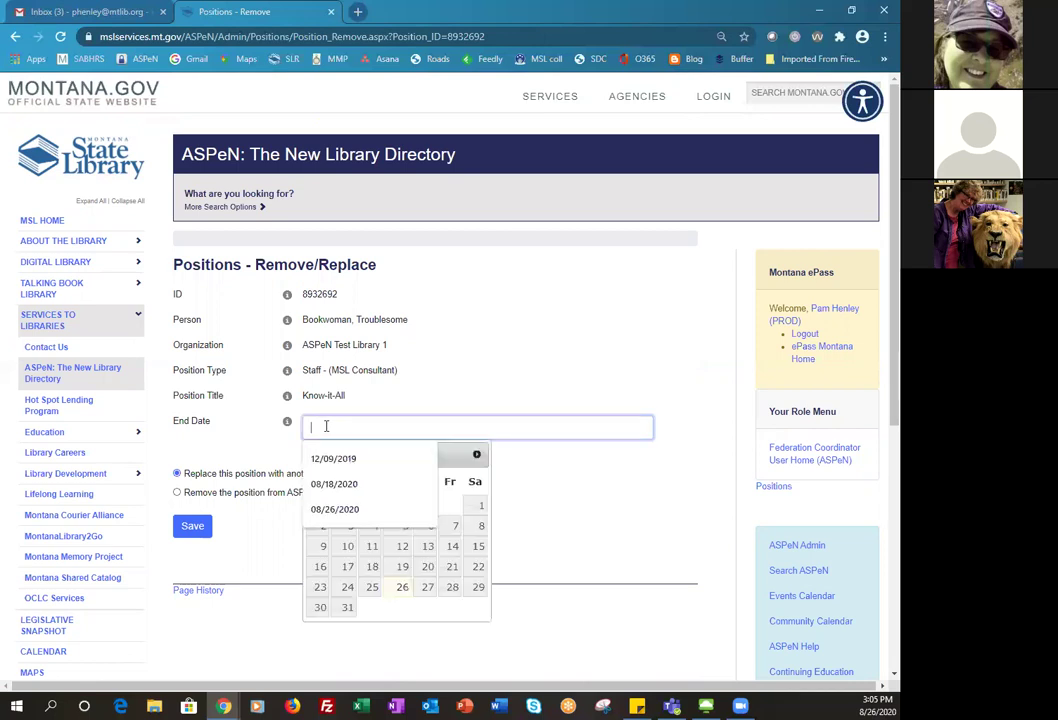
click(403, 597)
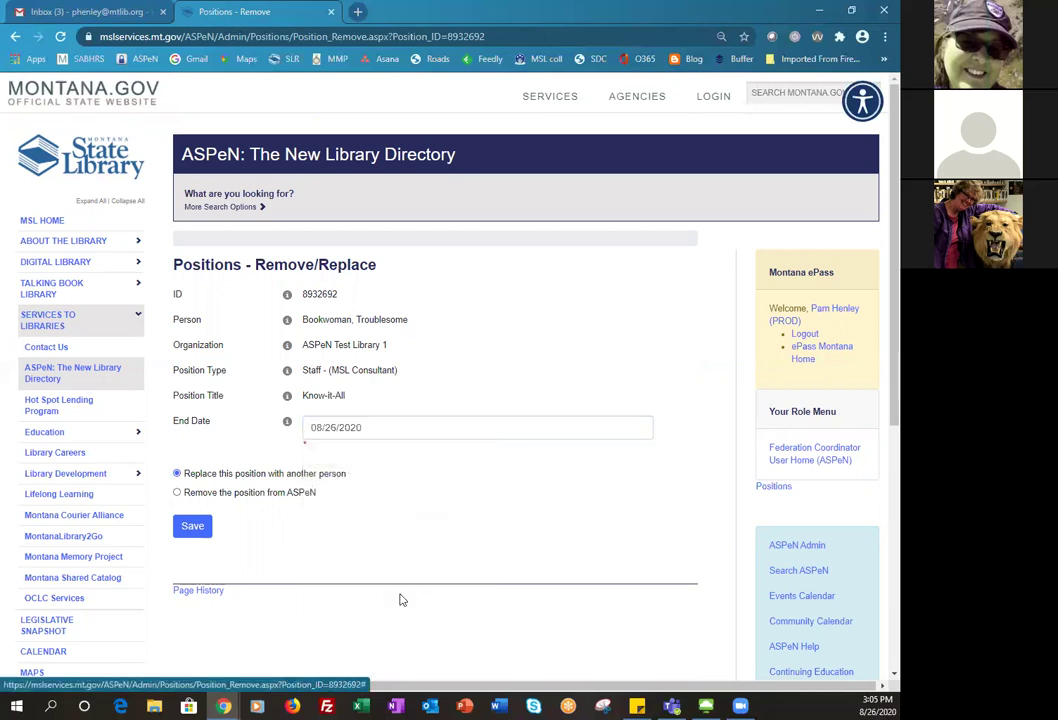
click(192, 530)
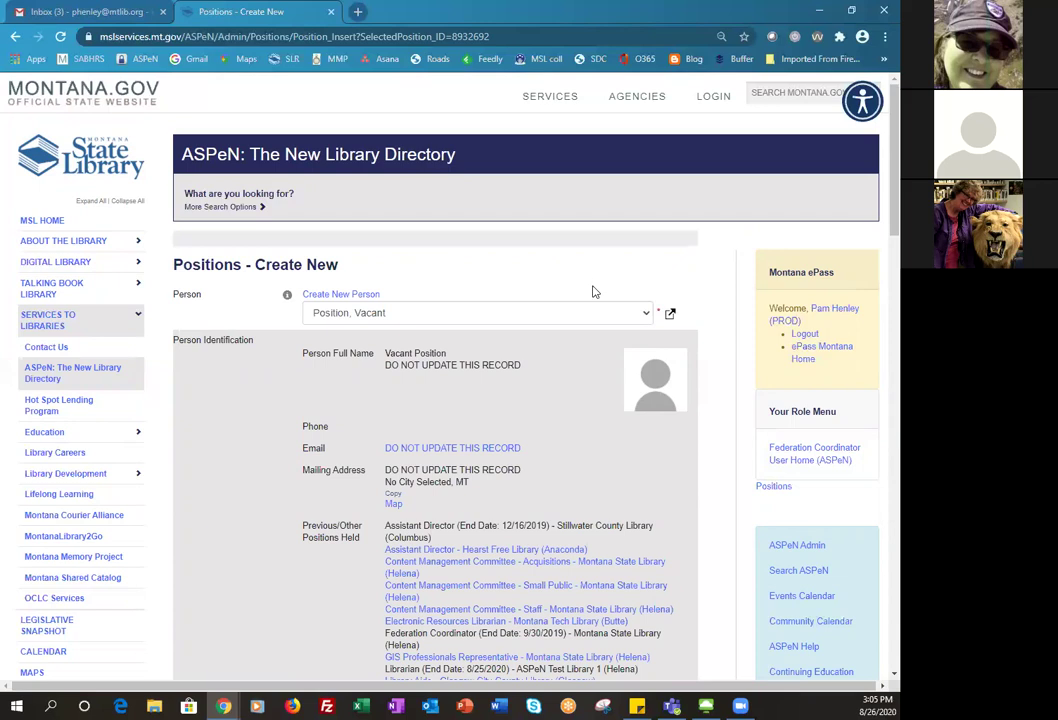
- Scroll through the names in the Person dropdown of the new-position form
click(646, 313)
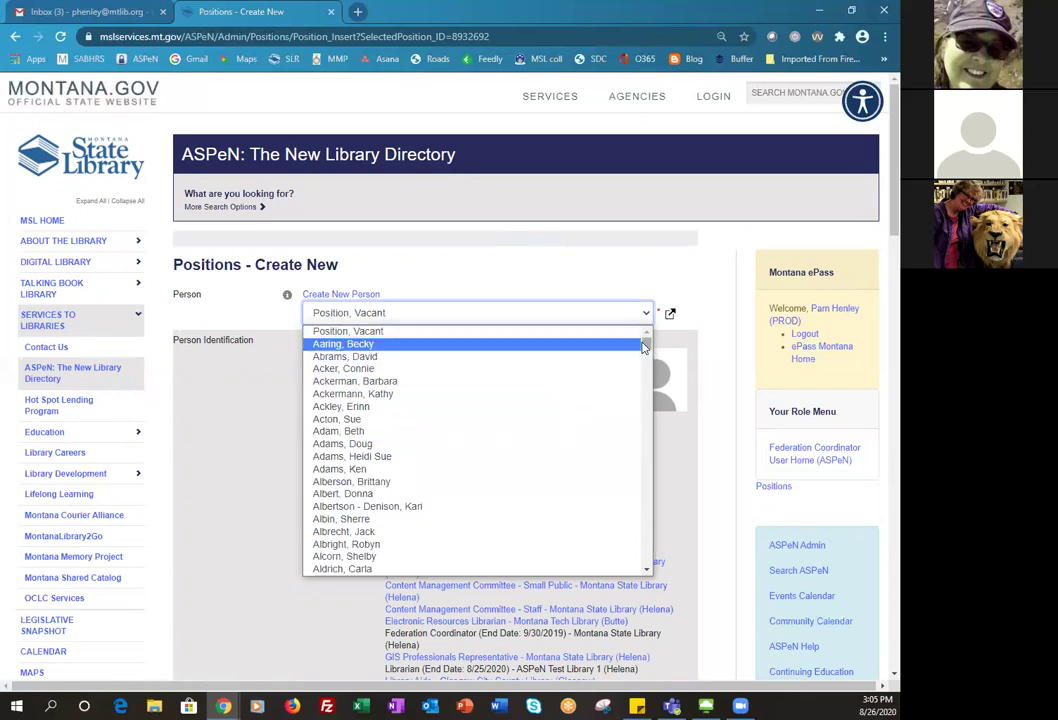
drag(645, 346, 643, 354)
scroll(543, 417, down, 15)
scroll(543, 417, down, 5)
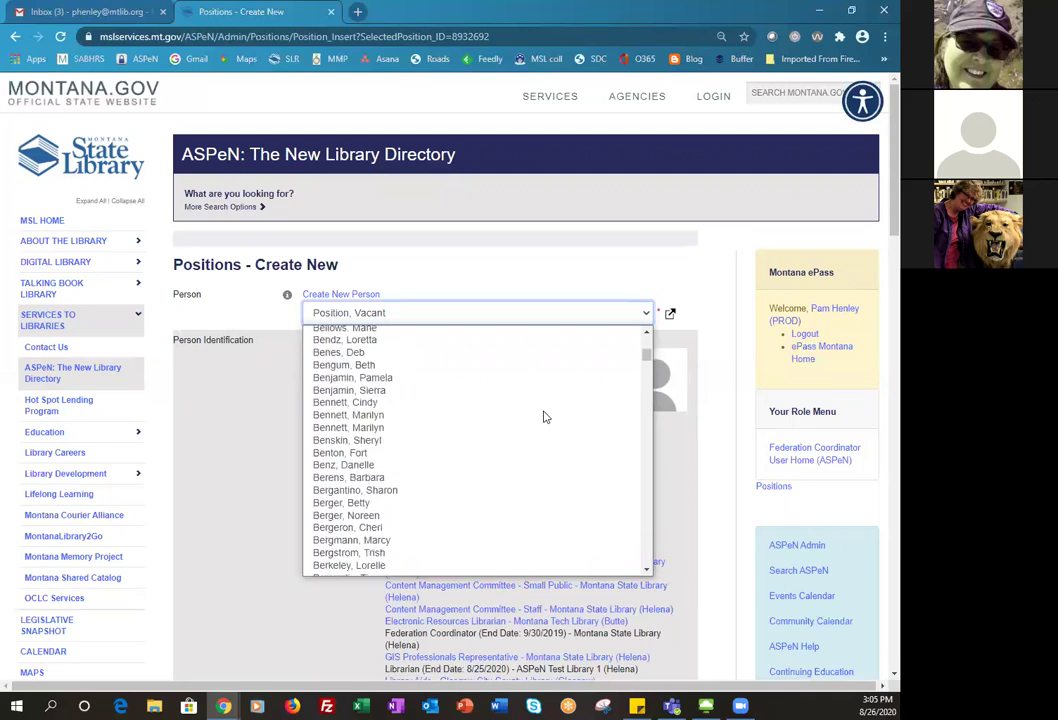
scroll(543, 417, down, 20)
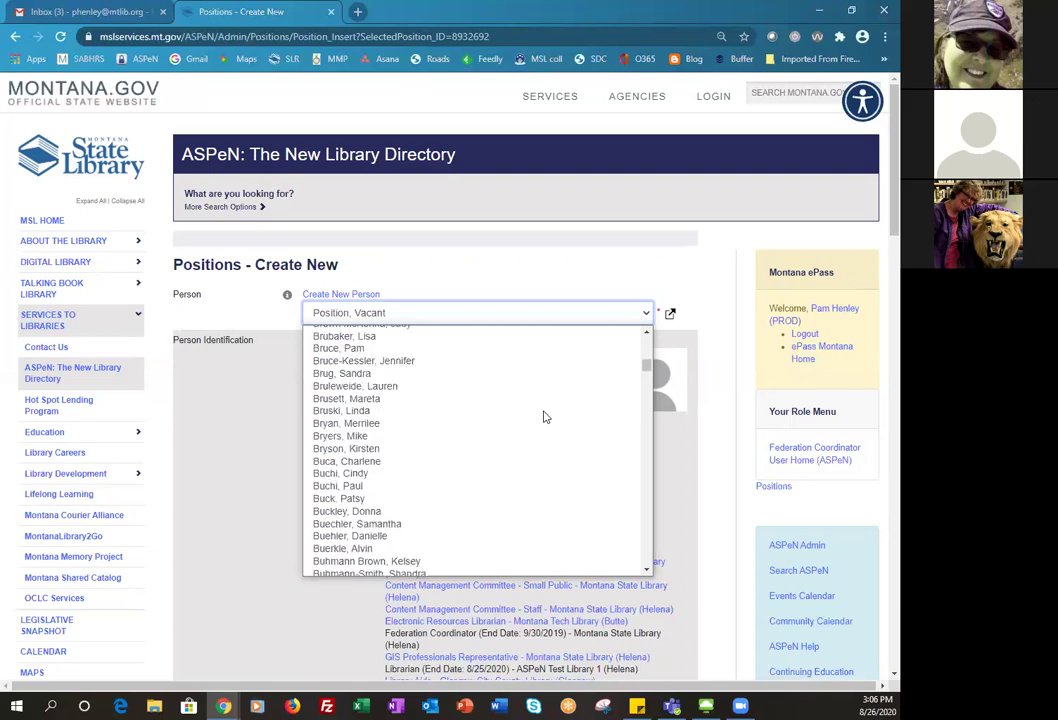
scroll(543, 417, down, 10)
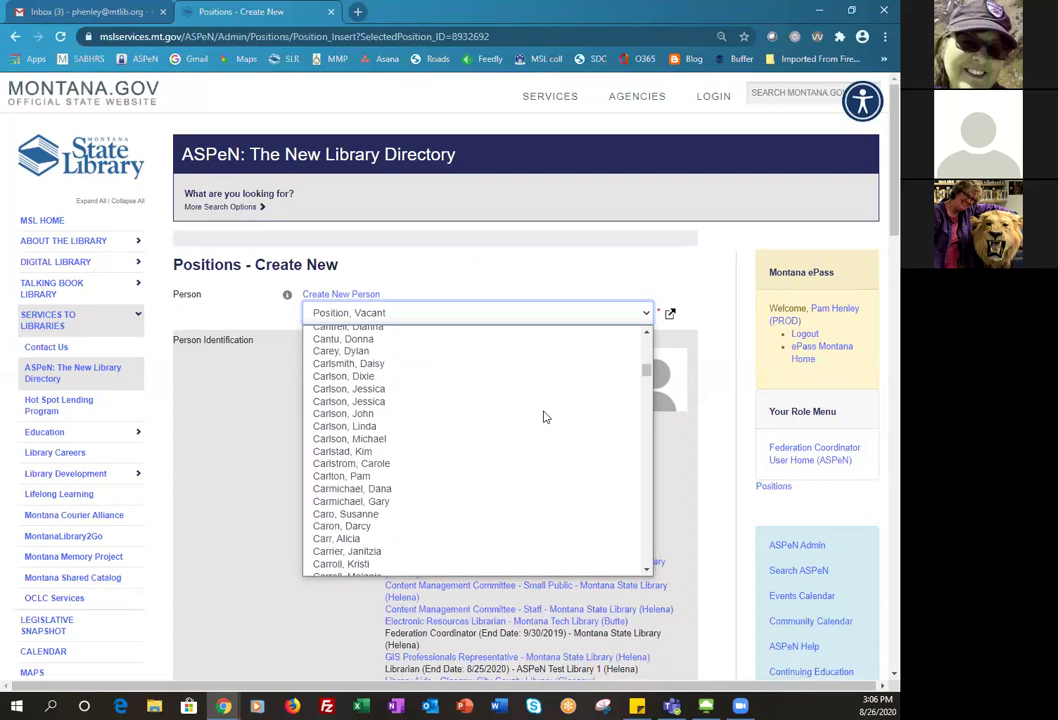
scroll(543, 417, down, 5)
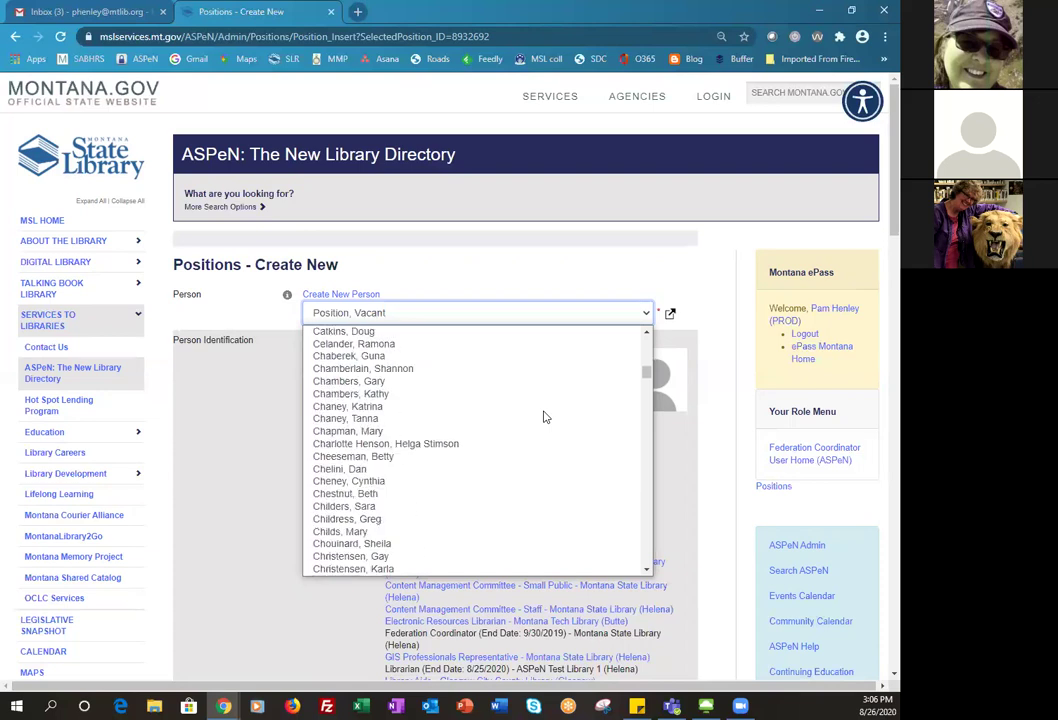
scroll(543, 417, down, 4)
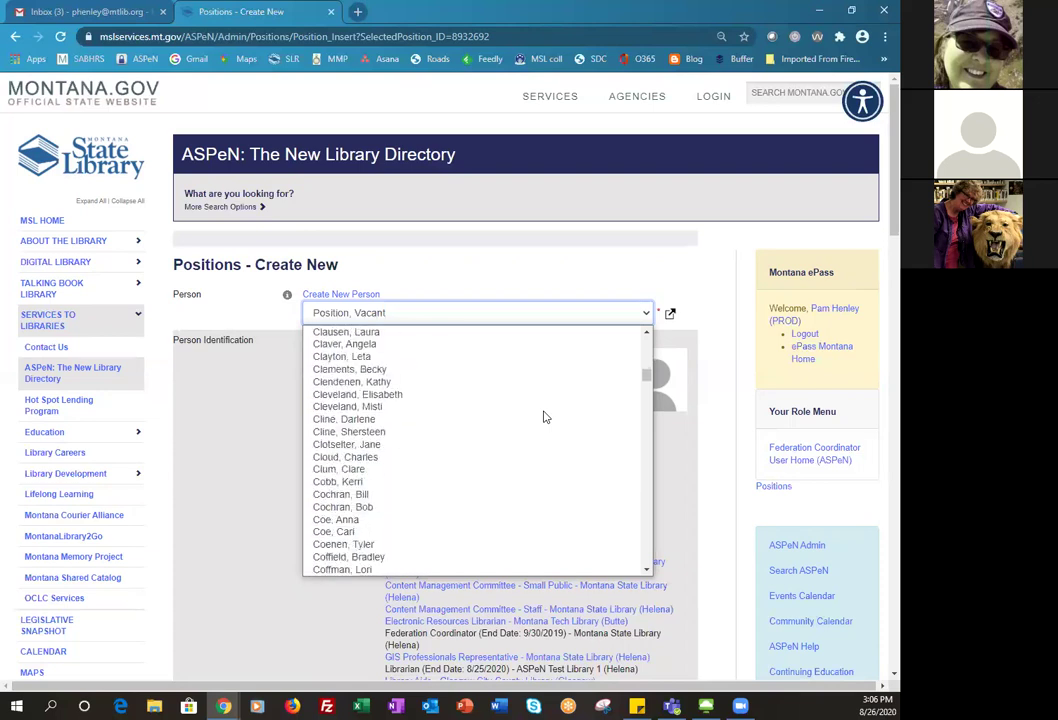
scroll(543, 417, down, 8)
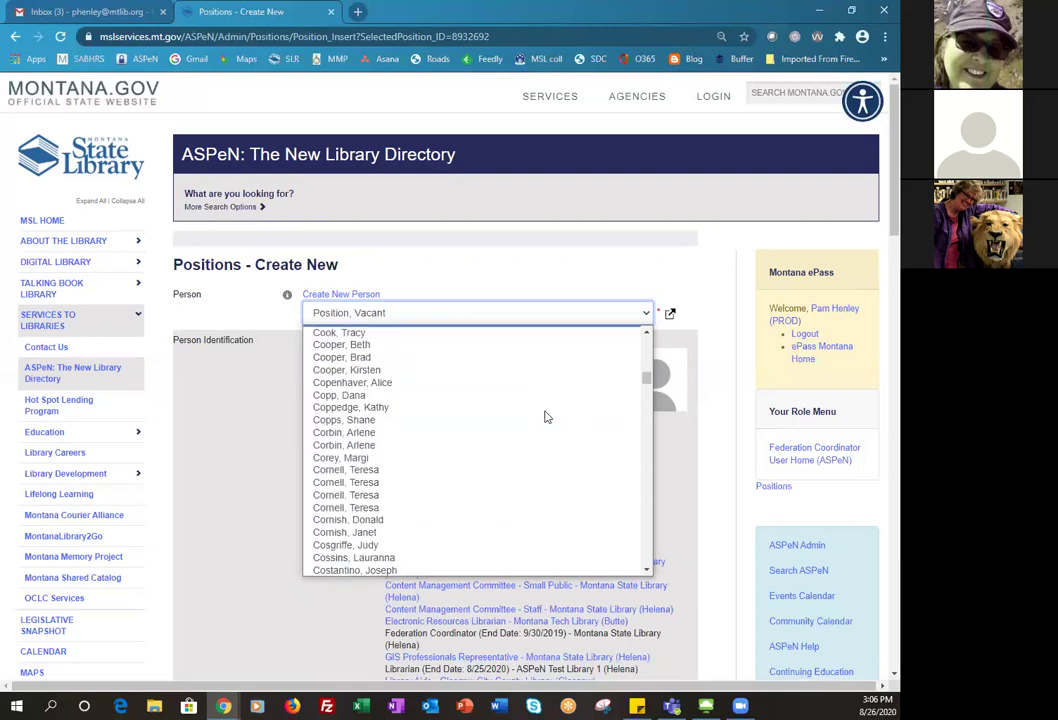
scroll(519, 445, down, 7)
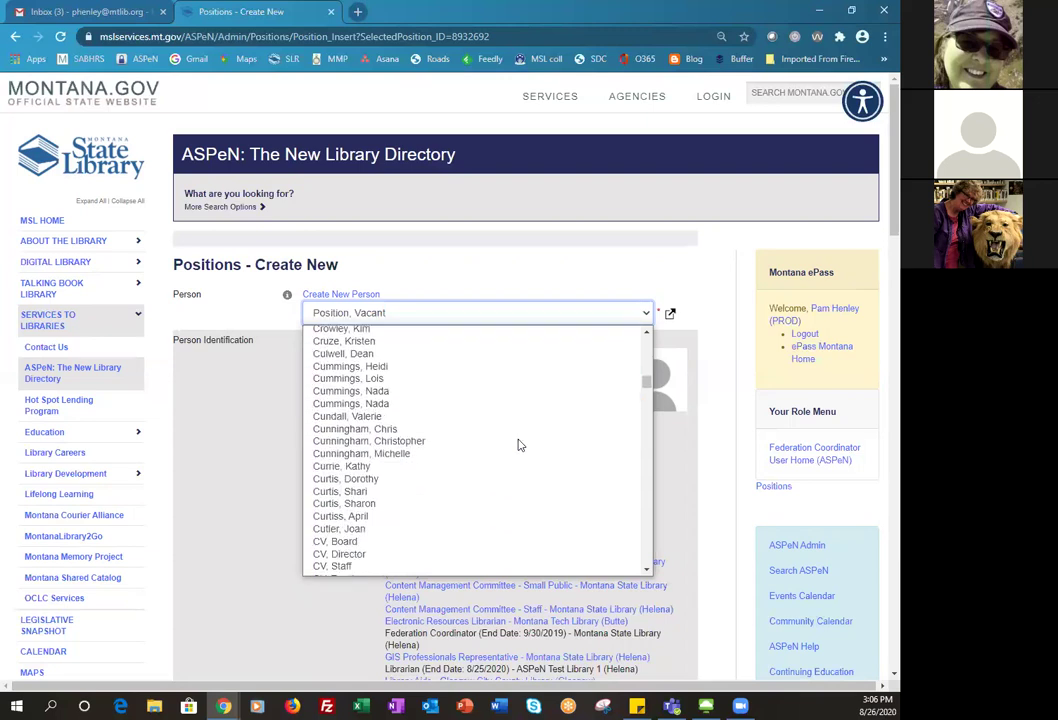
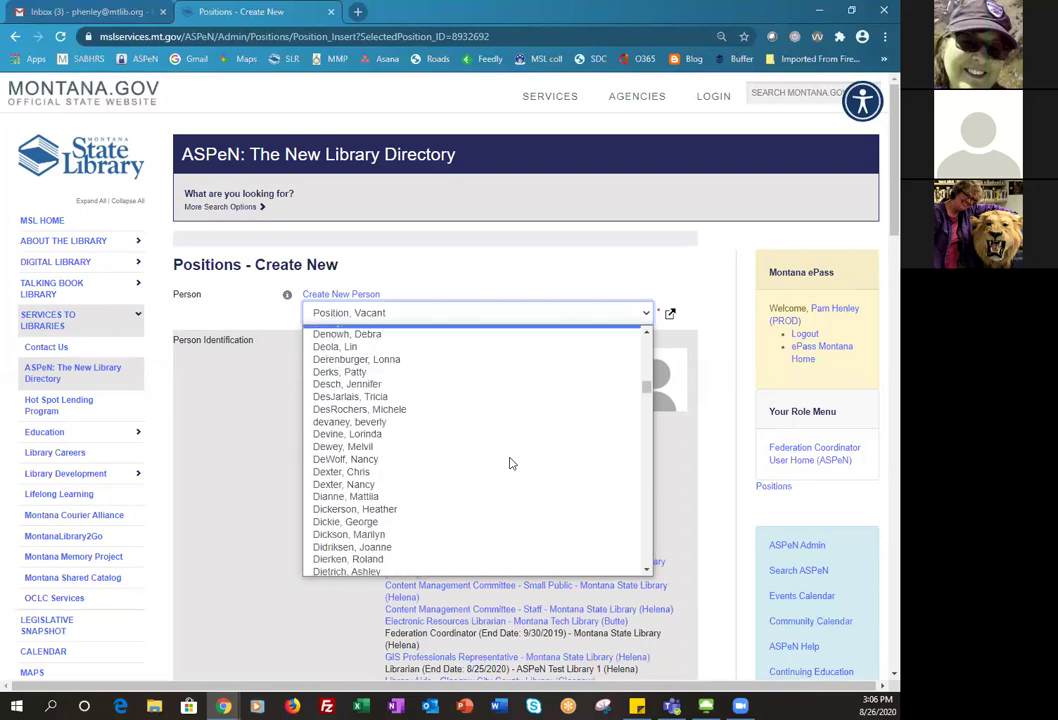
- Choose the holder of the Know-it-All position in the Person dropdown
click(377, 451)
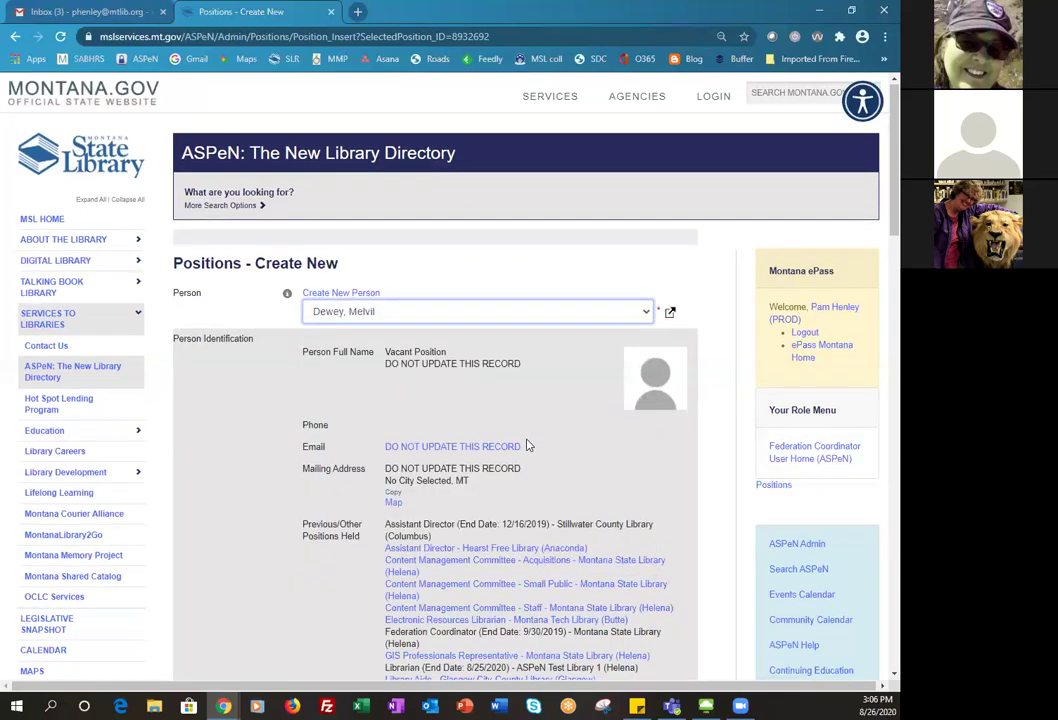
scroll(528, 440, down, 7)
scroll(528, 445, down, 3)
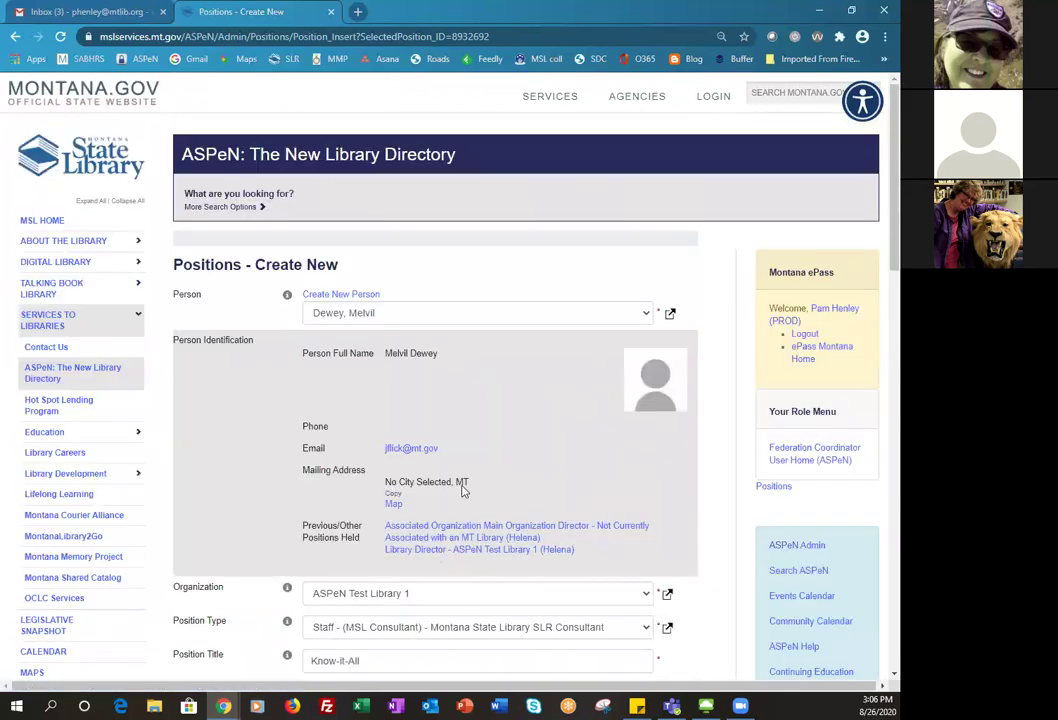
scroll(499, 386, down, 4)
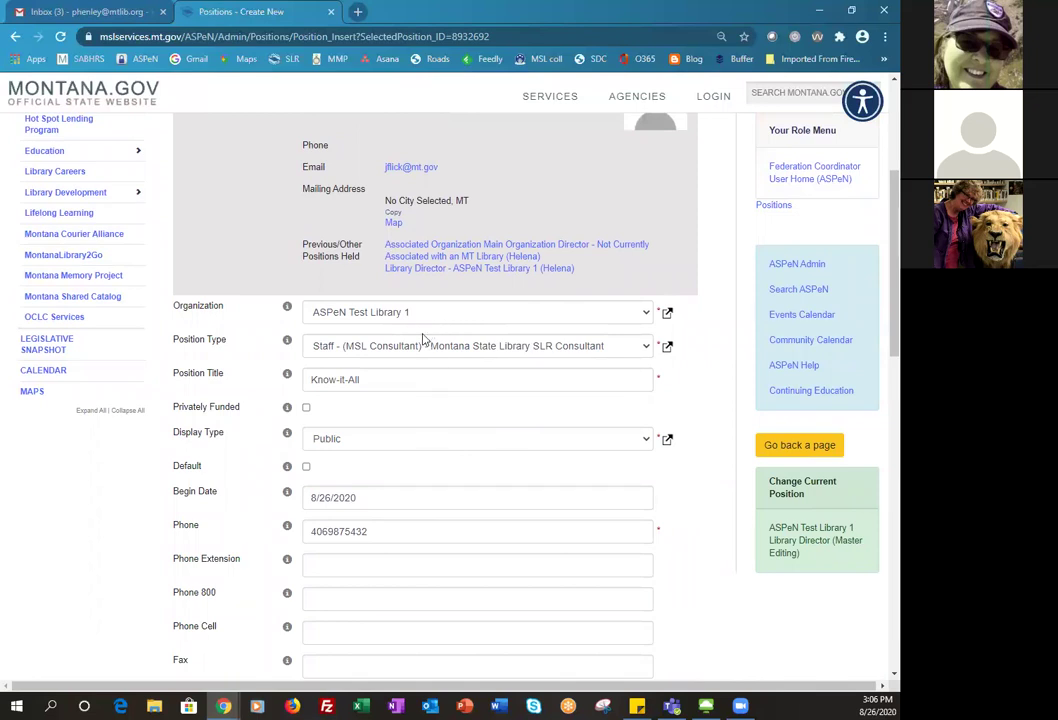
- Review the form's Helena addresses, 40 hours worked and hourly wage of 20
scroll(427, 467, down, 1)
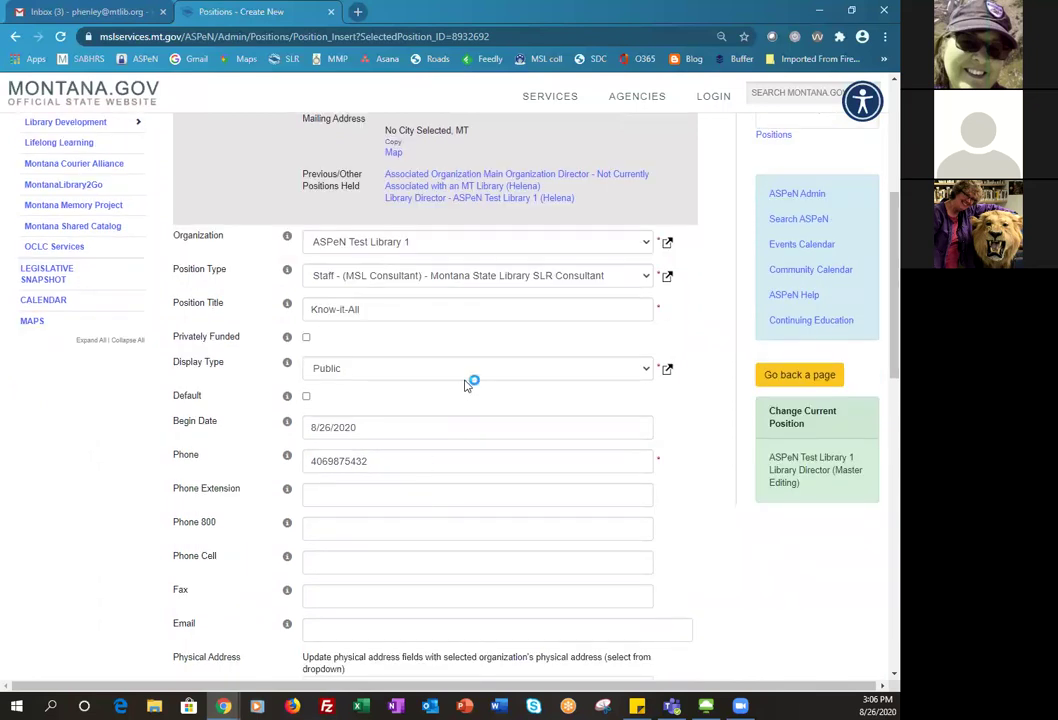
scroll(449, 418, down, 1)
scroll(450, 422, down, 1)
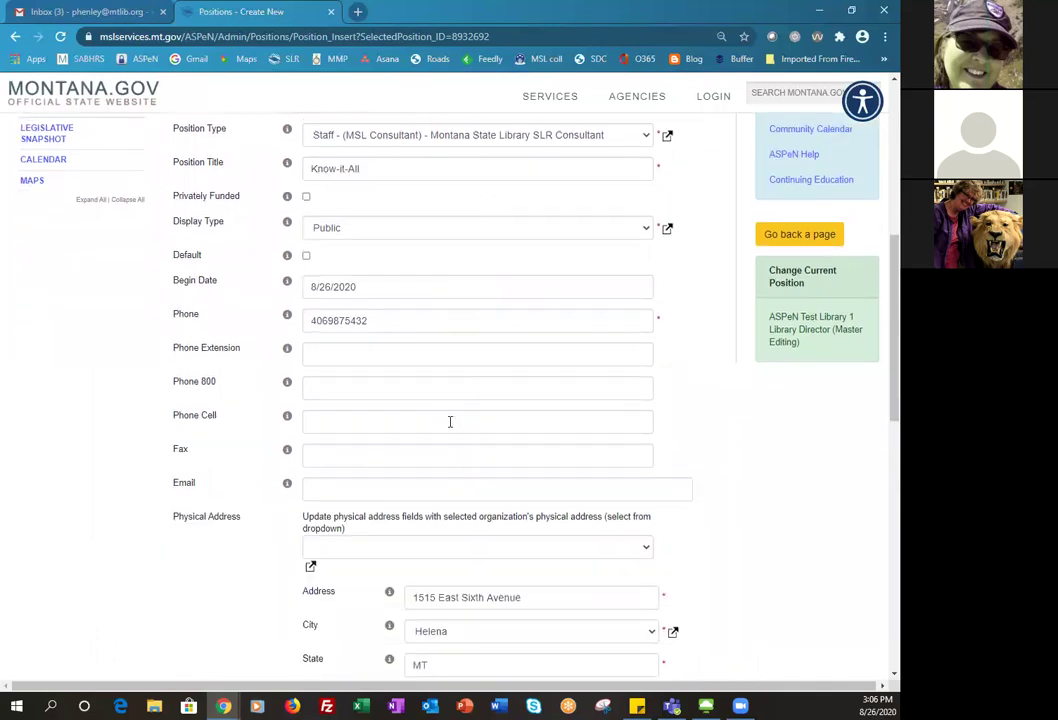
scroll(450, 400, down, 4)
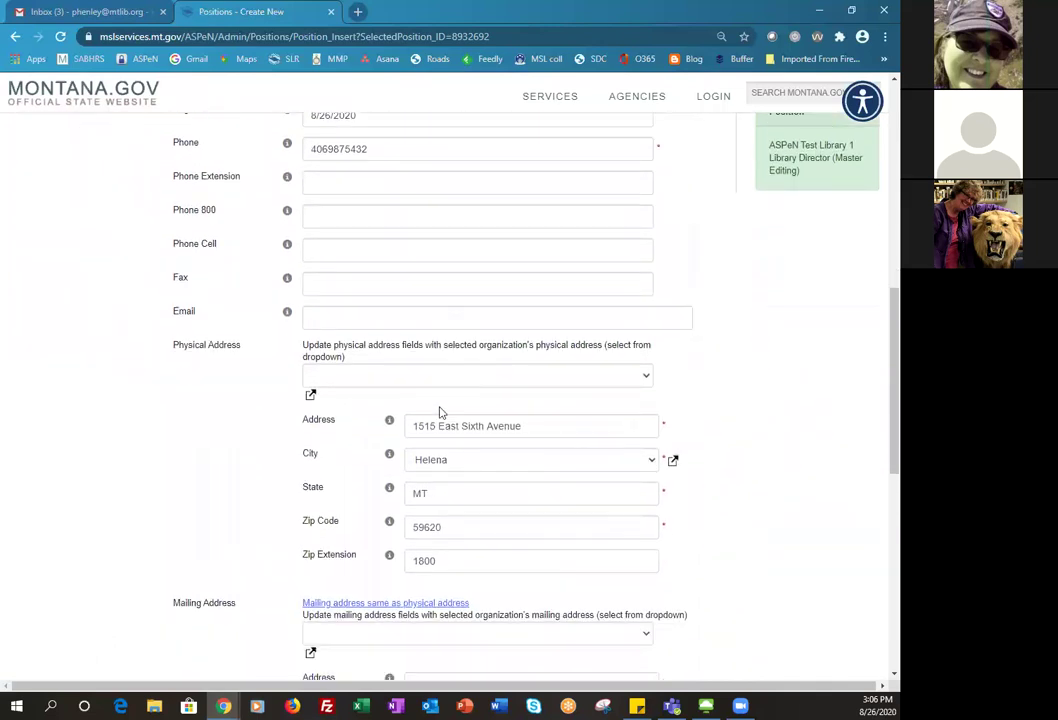
scroll(440, 410, down, 5)
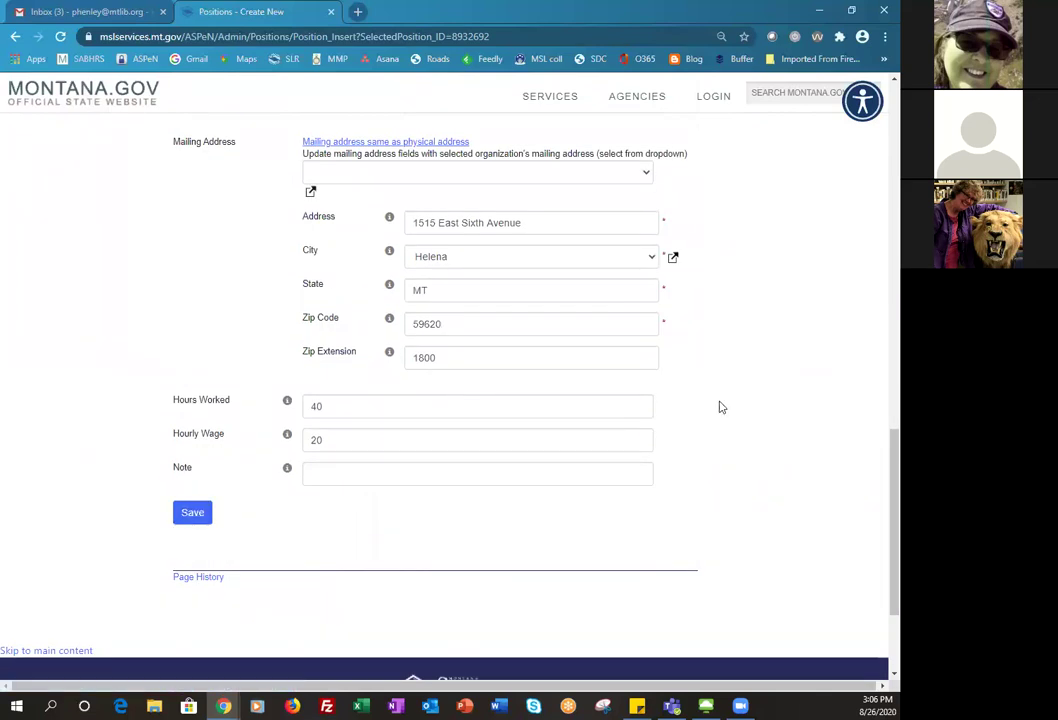
scroll(722, 407, up, 3)
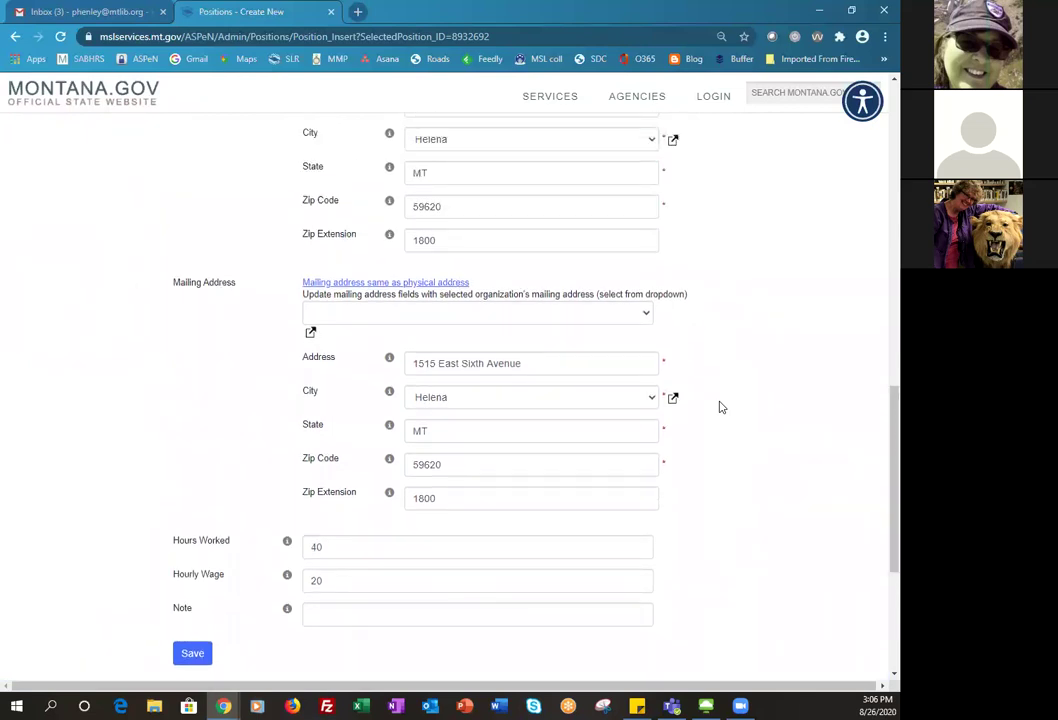
scroll(722, 407, up, 1)
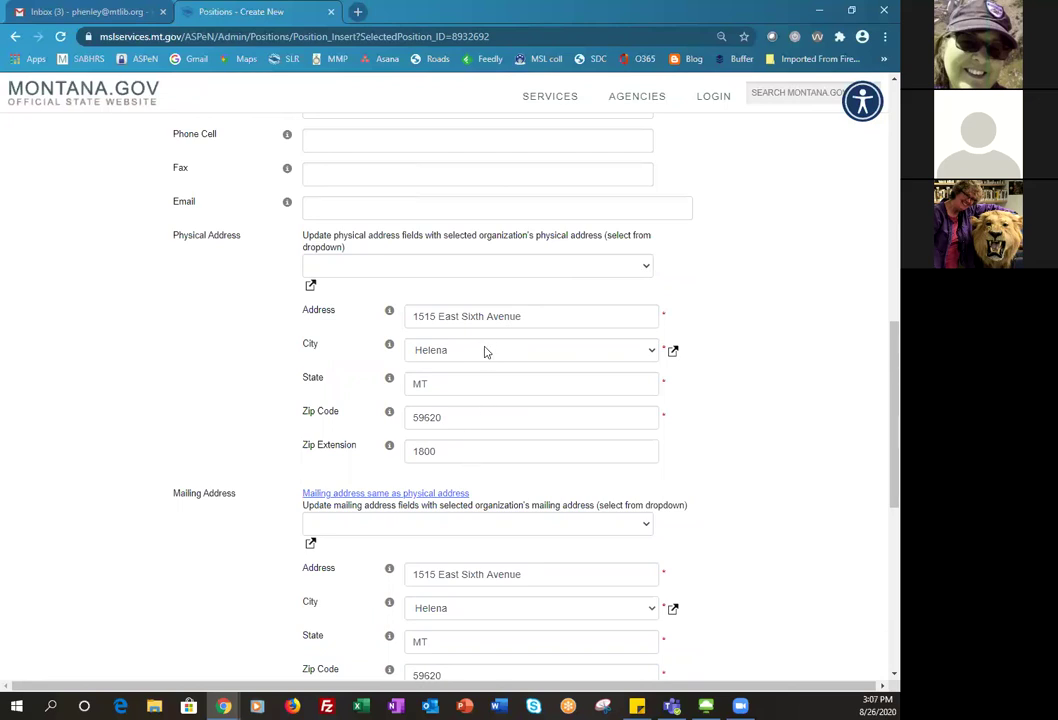
scroll(468, 439, down, 1)
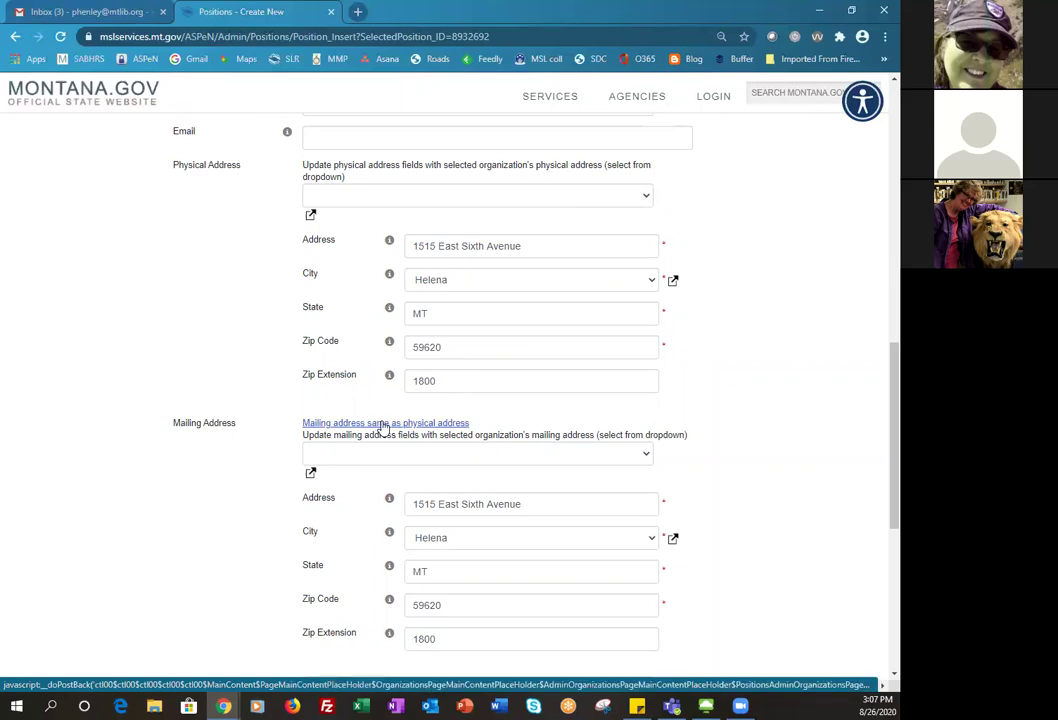
scroll(456, 508, down, 3)
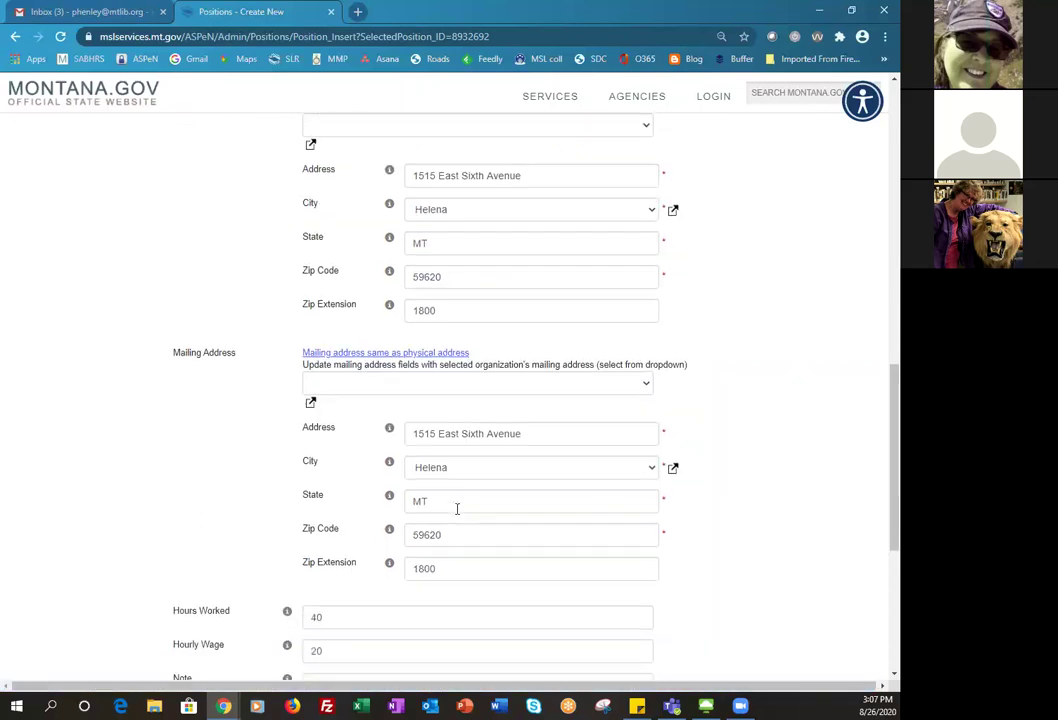
scroll(457, 509, down, 1)
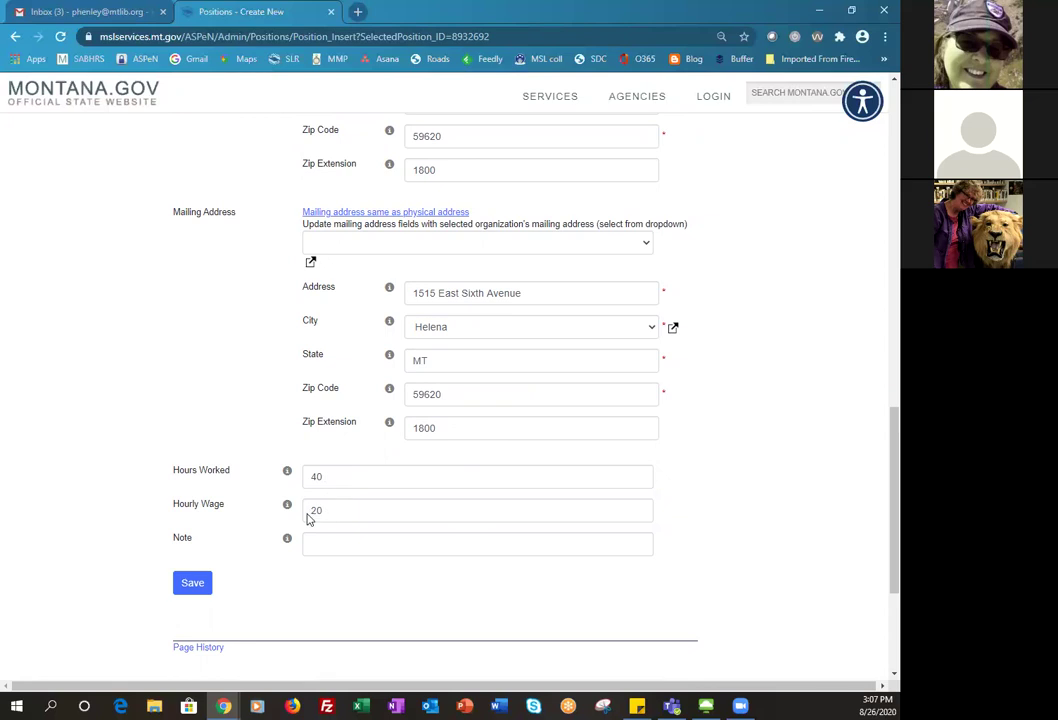
- Save the Know-it-All position so it opens on the Positions - Edit page
click(190, 590)
click(193, 584)
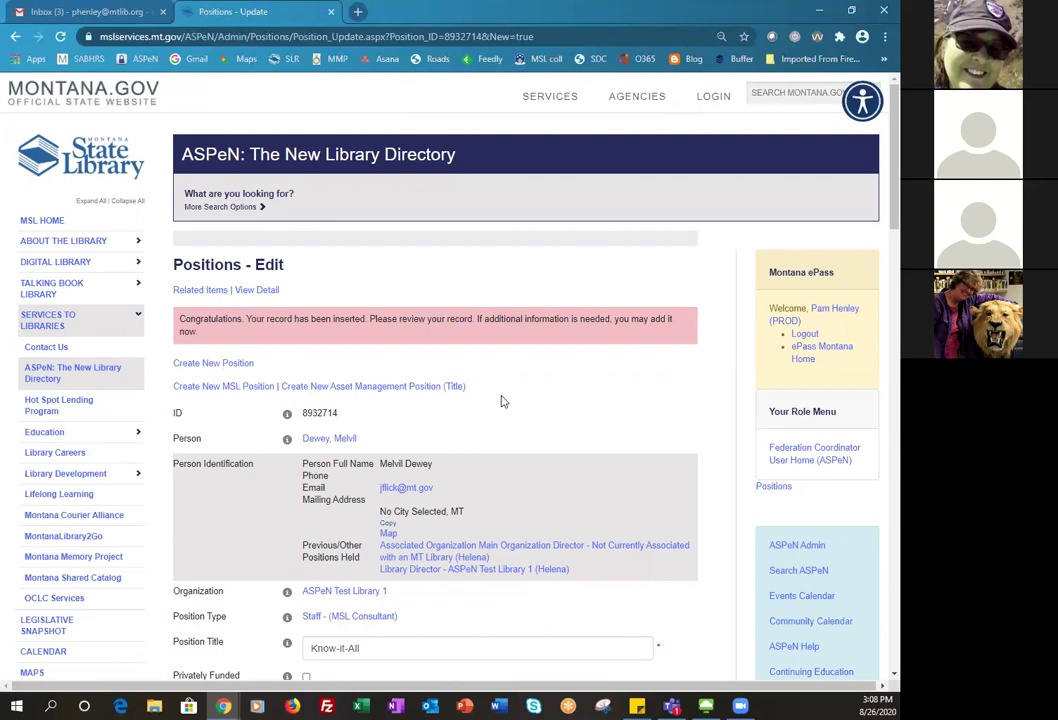
scroll(505, 484, down, 3)
scroll(505, 484, down, 3)
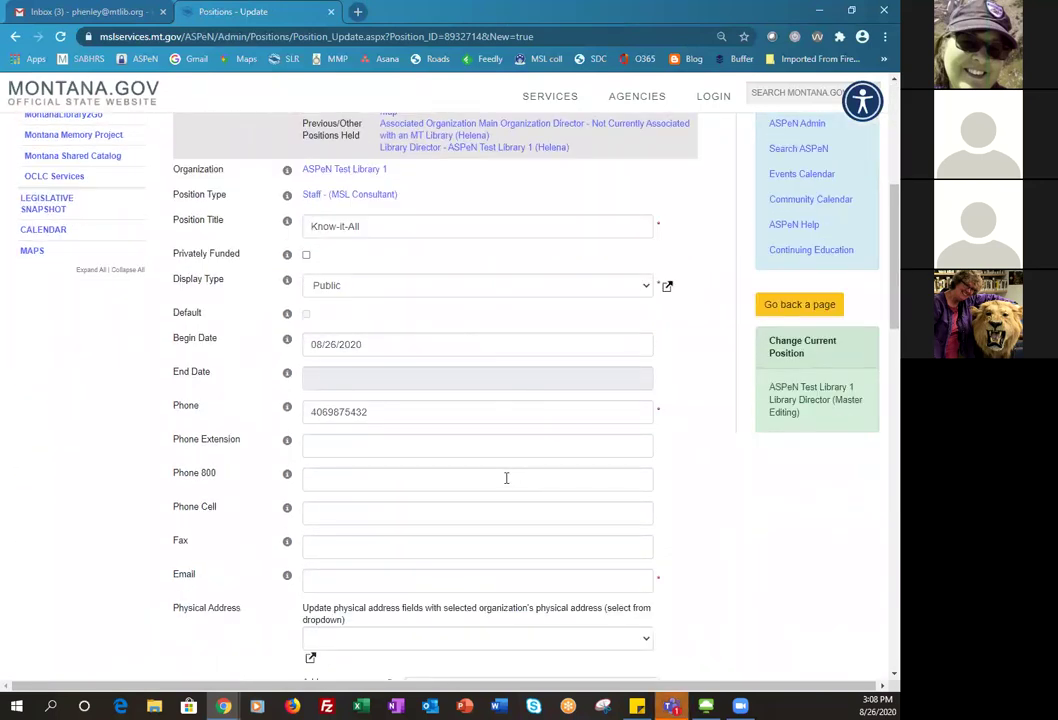
scroll(506, 478, up, 3)
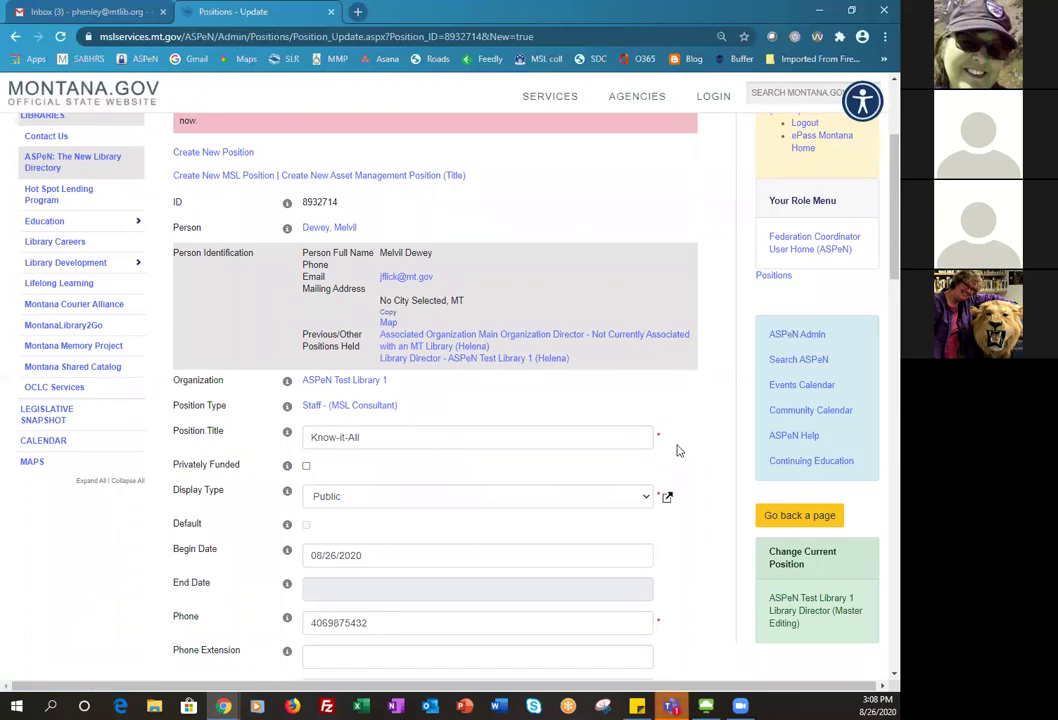
scroll(677, 451, down, 1)
scroll(677, 451, down, 1)
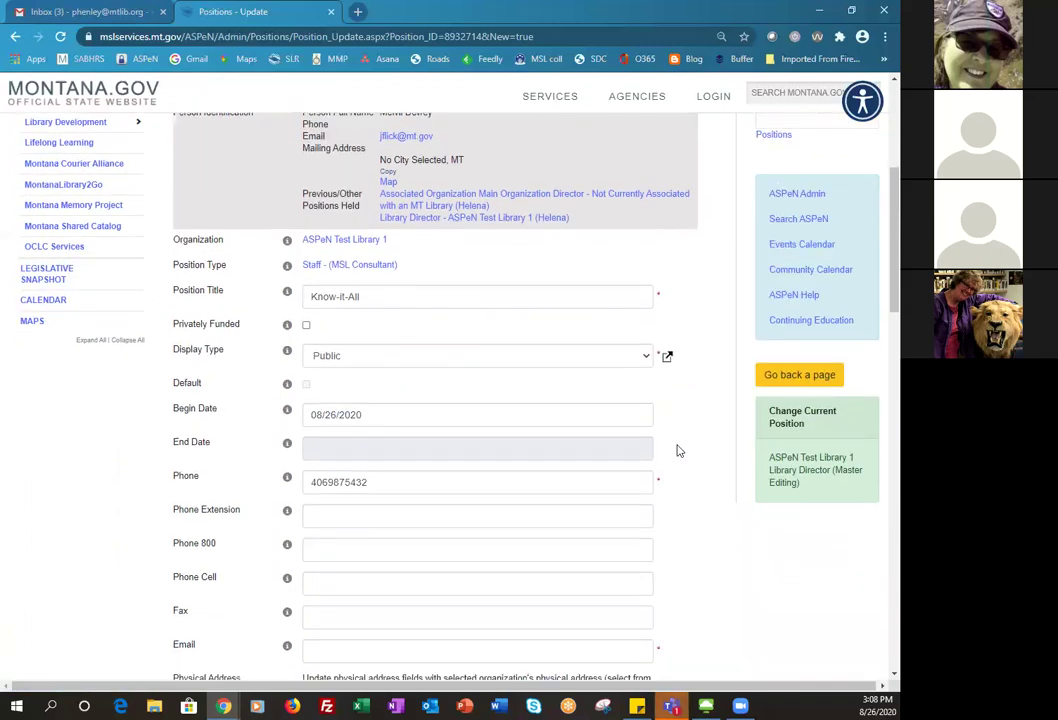
scroll(677, 451, down, 3)
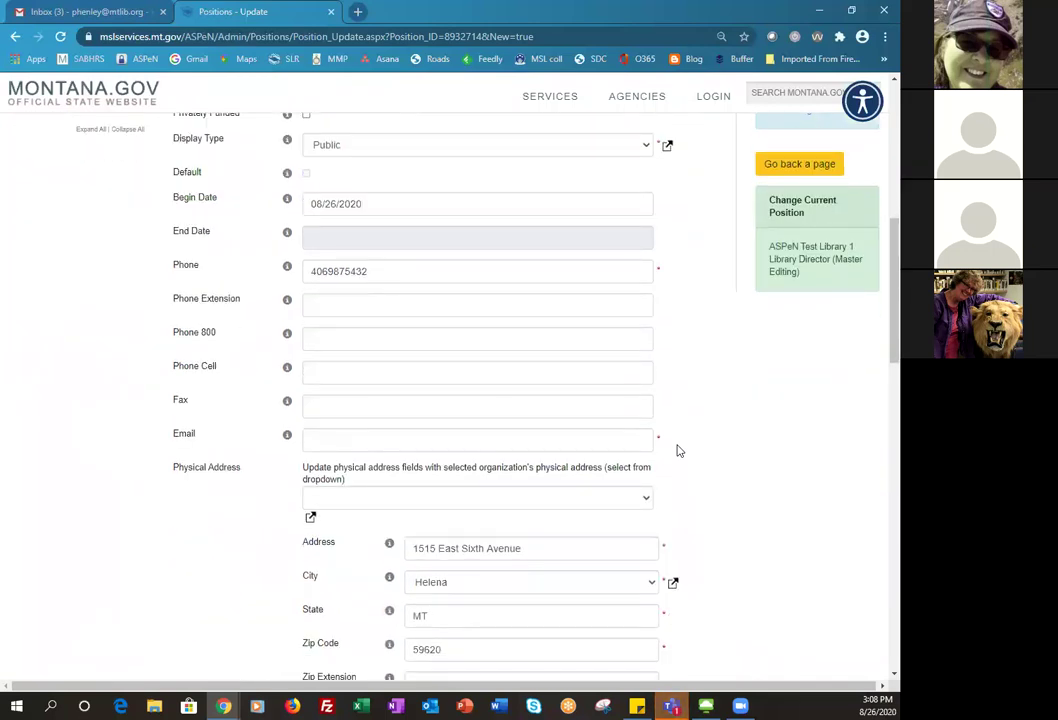
scroll(677, 451, up, 4)
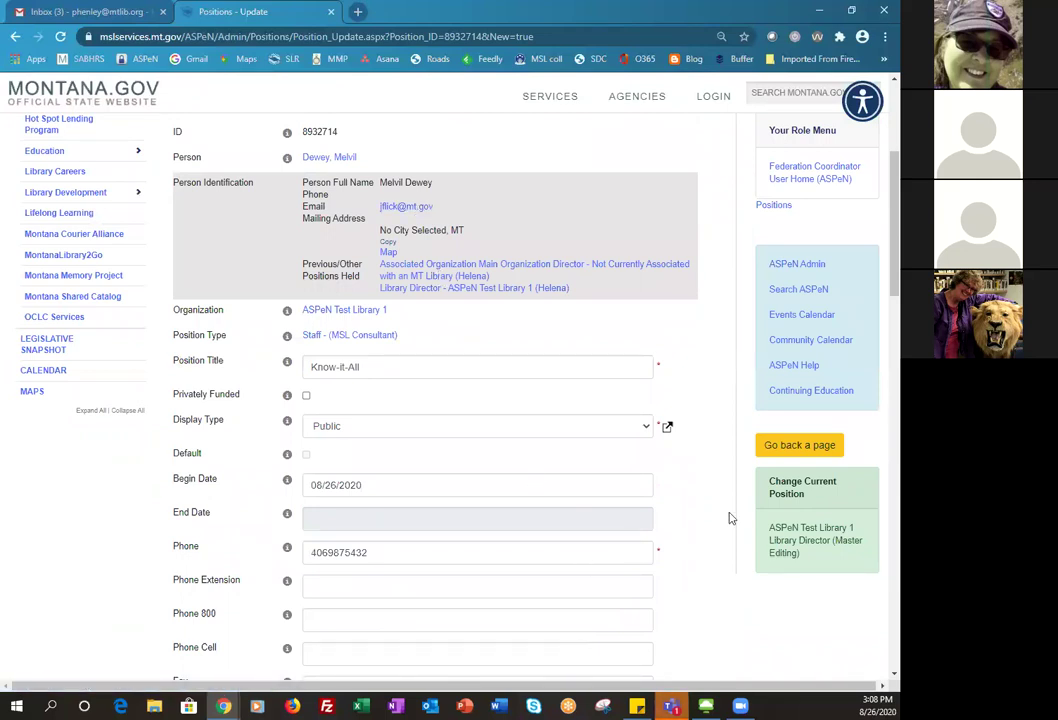
- Go back to ASPeN Admin and open ASPeN Test Library 1's Positions list
click(787, 266)
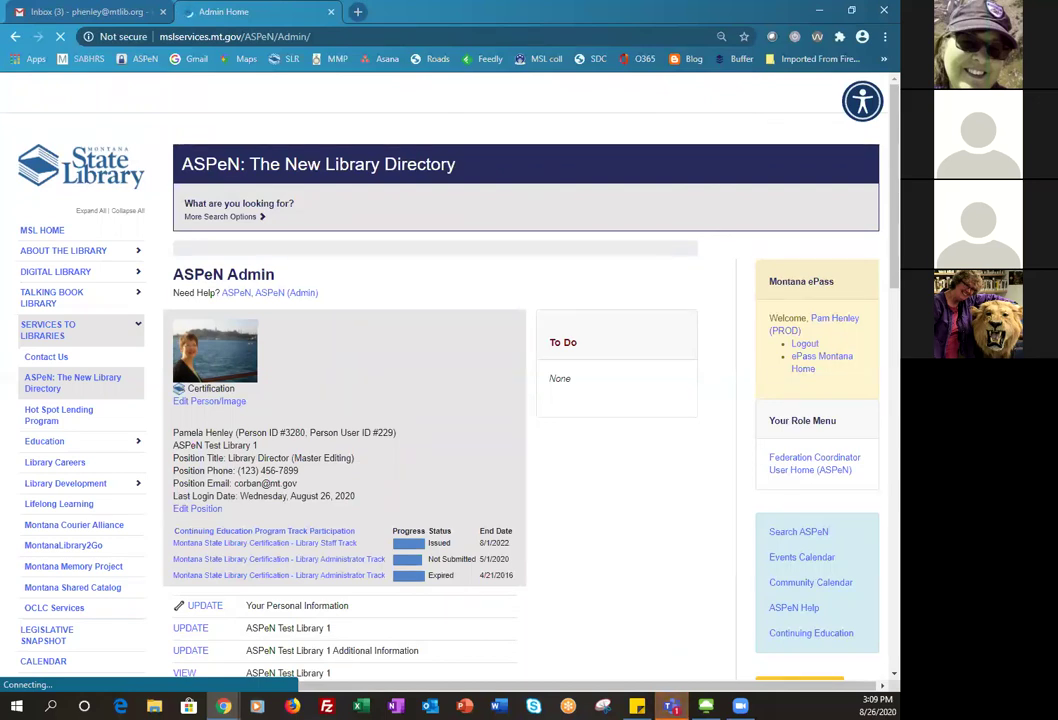
scroll(616, 467, down, 2)
scroll(616, 467, down, 3)
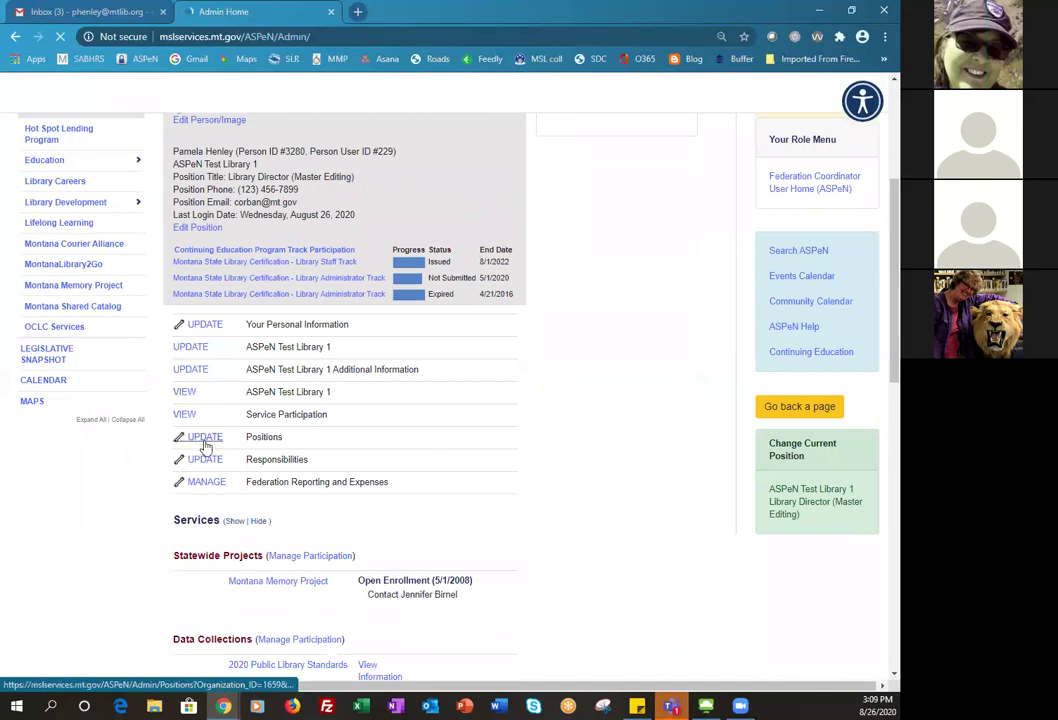
click(204, 440)
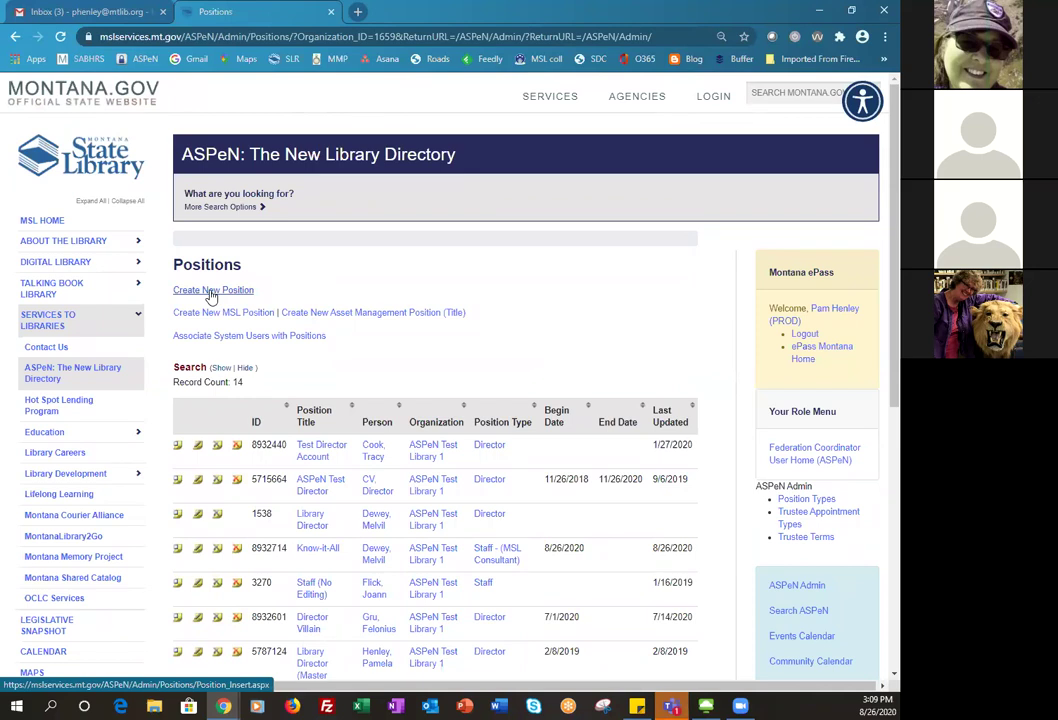
click(212, 292)
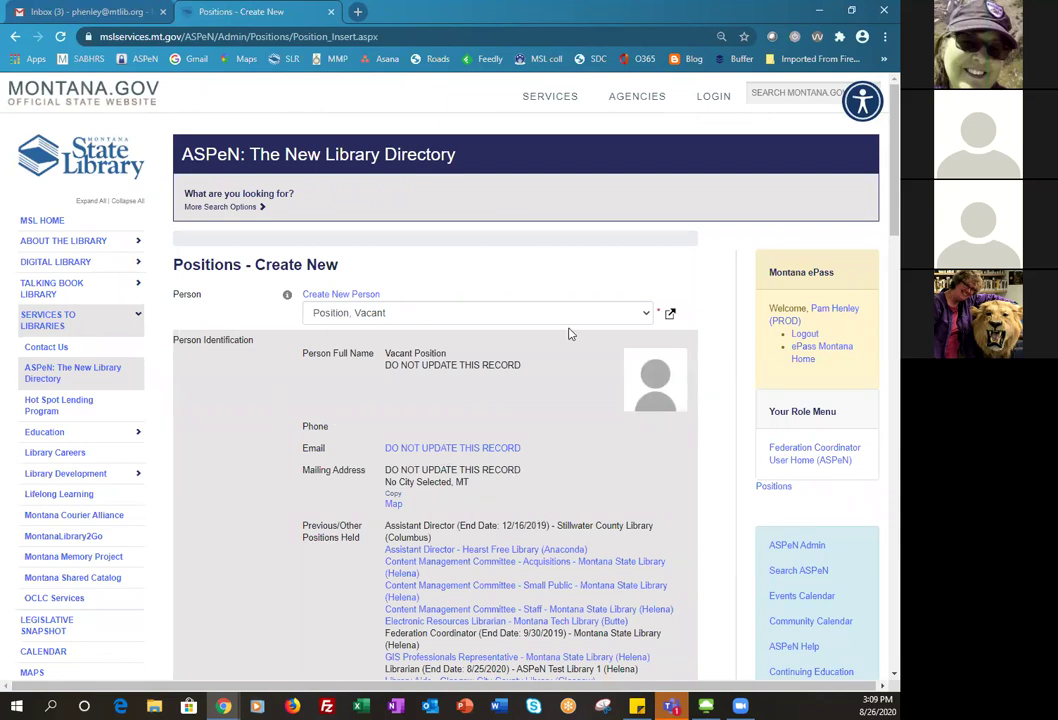
scroll(494, 466, down, 2)
scroll(494, 466, down, 4)
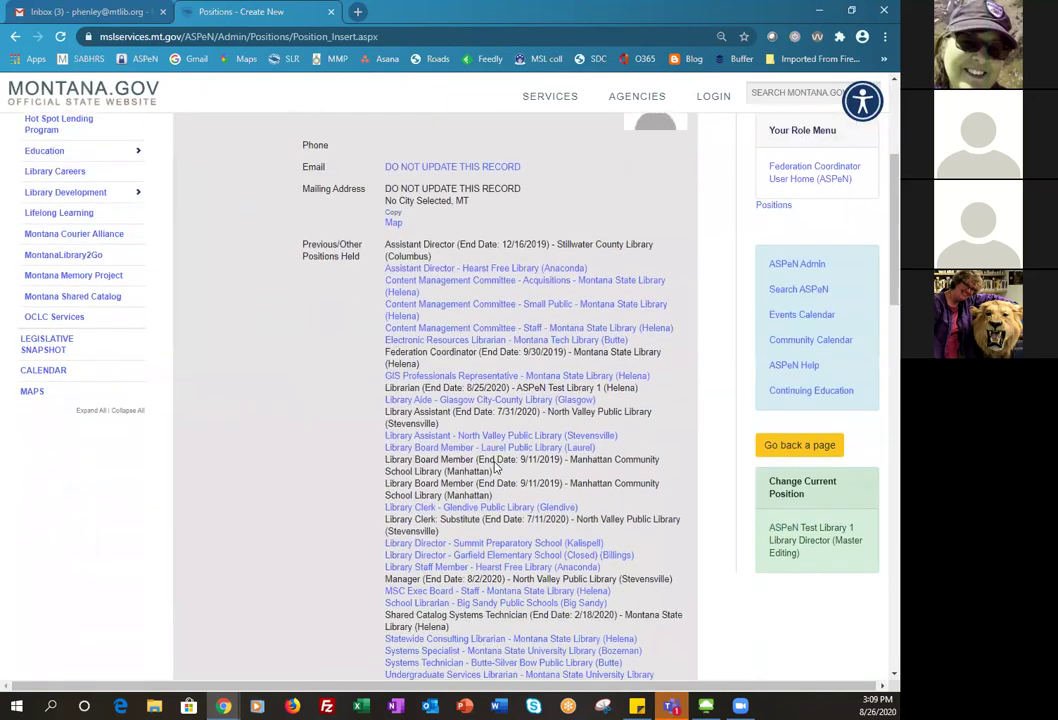
scroll(494, 466, down, 1)
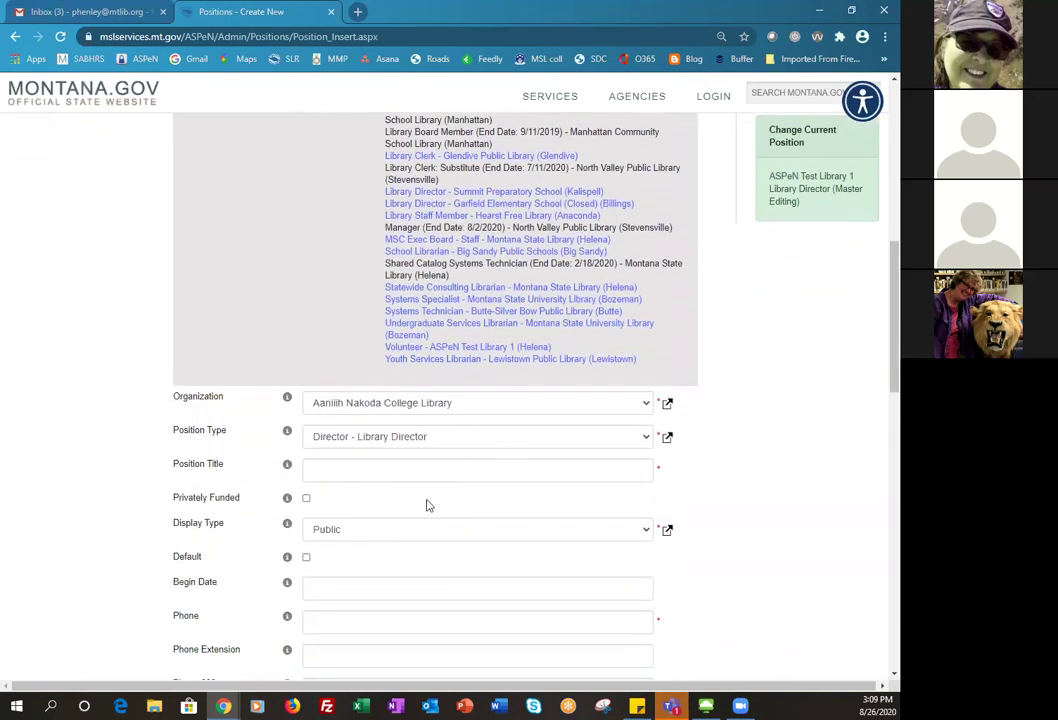
scroll(440, 535, down, 3)
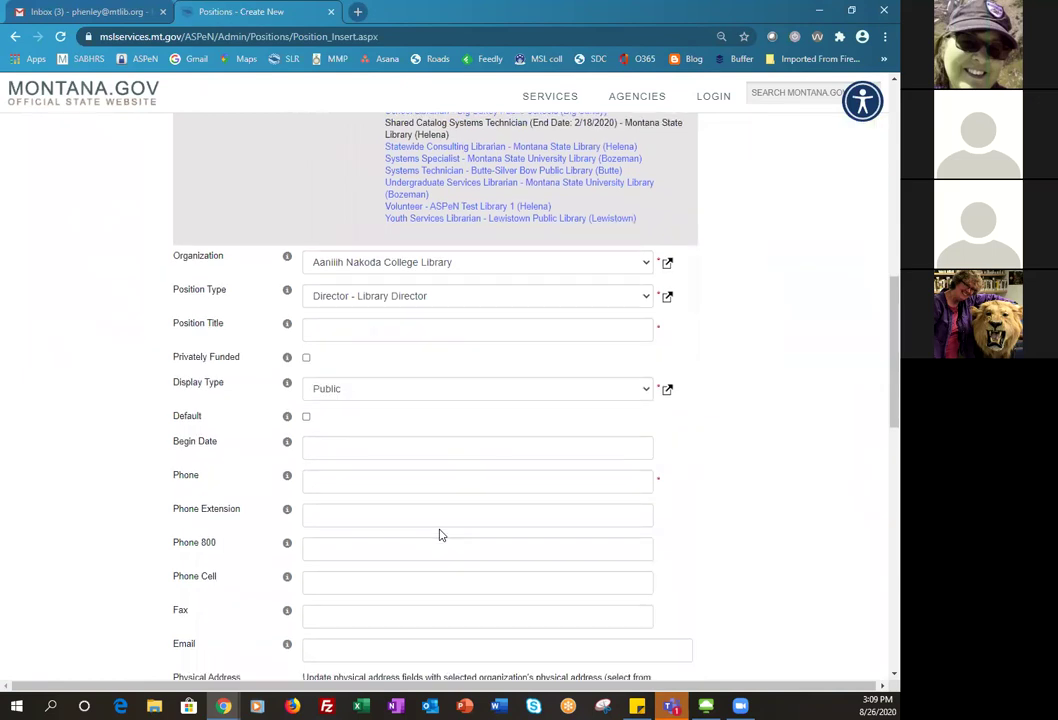
scroll(440, 535, down, 1)
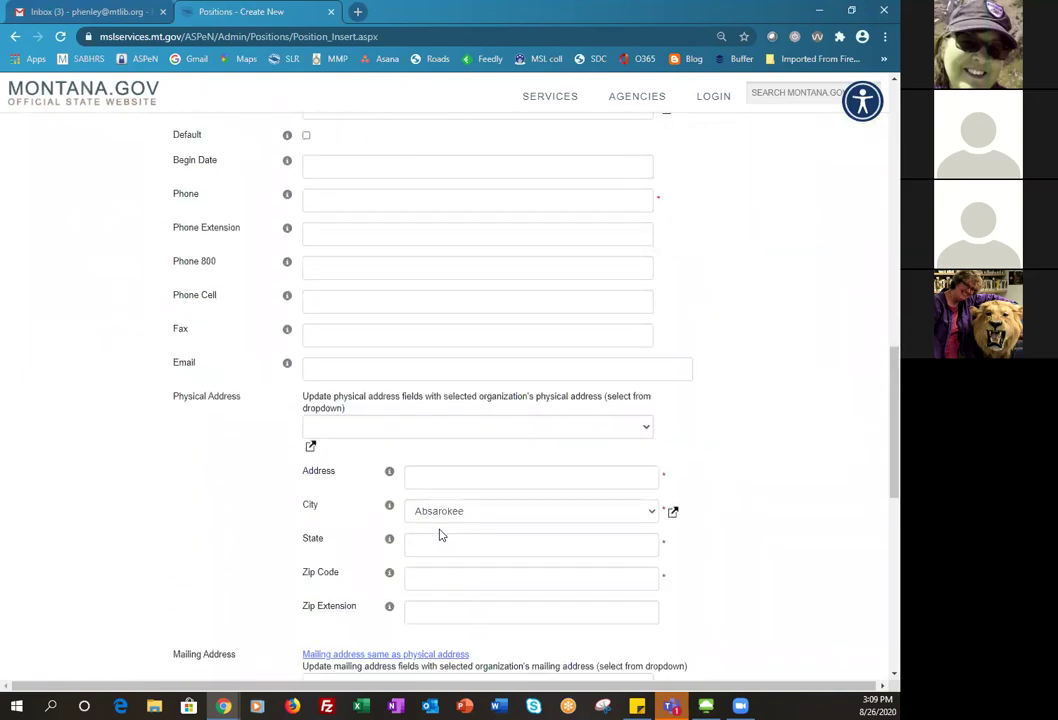
scroll(439, 535, up, 6)
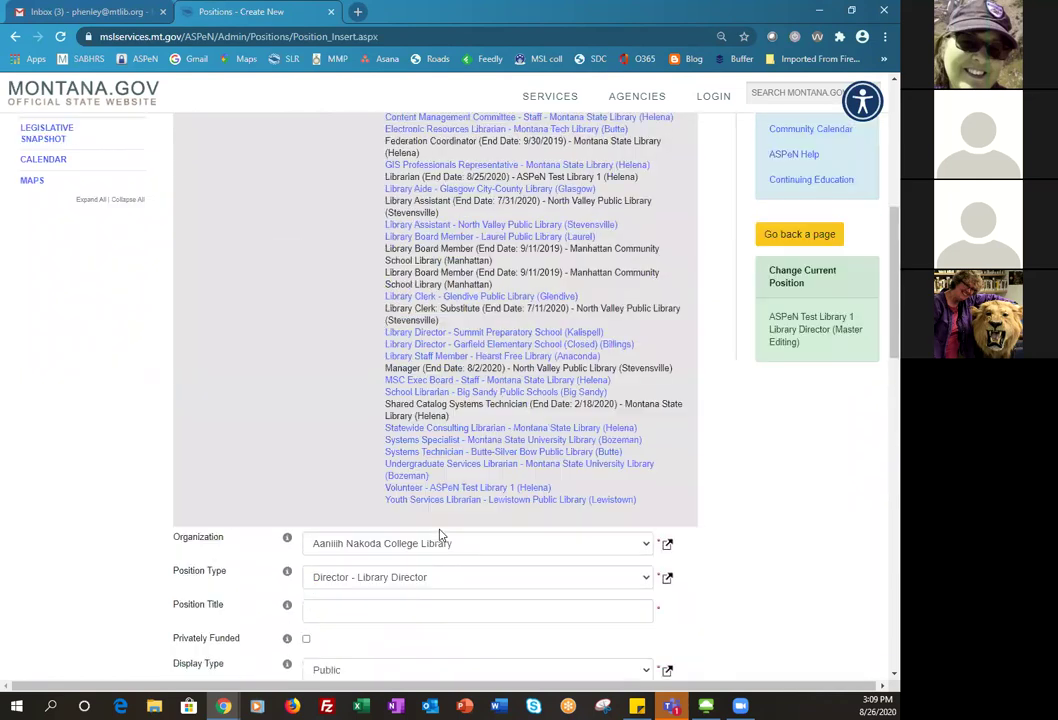
scroll(439, 535, up, 5)
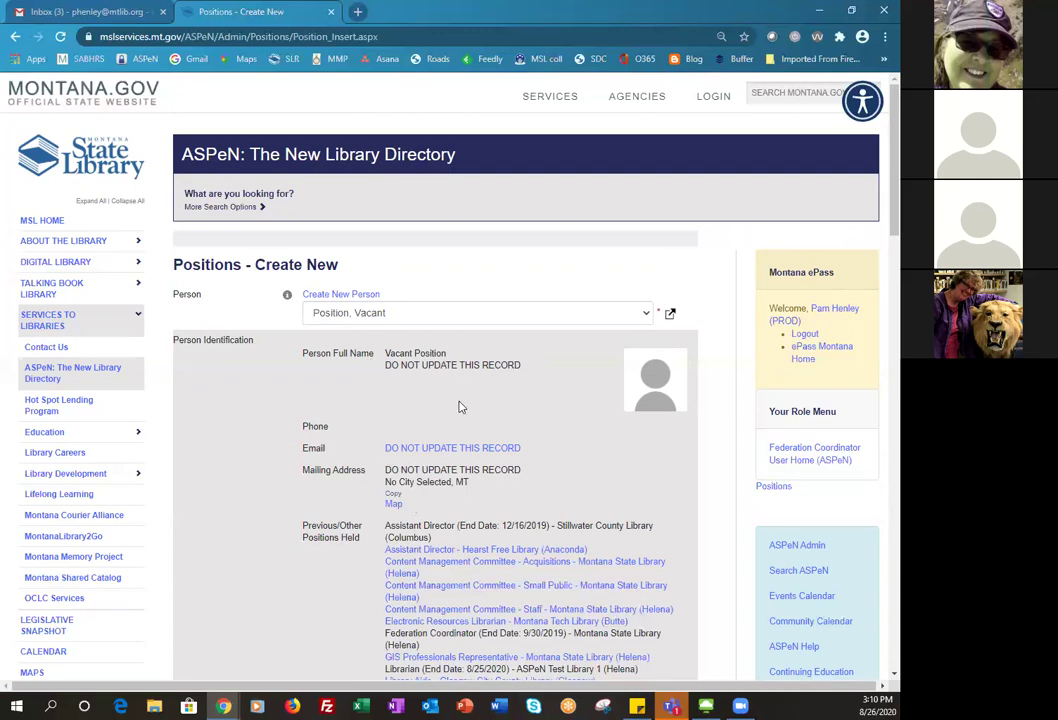
scroll(452, 434, down, 1)
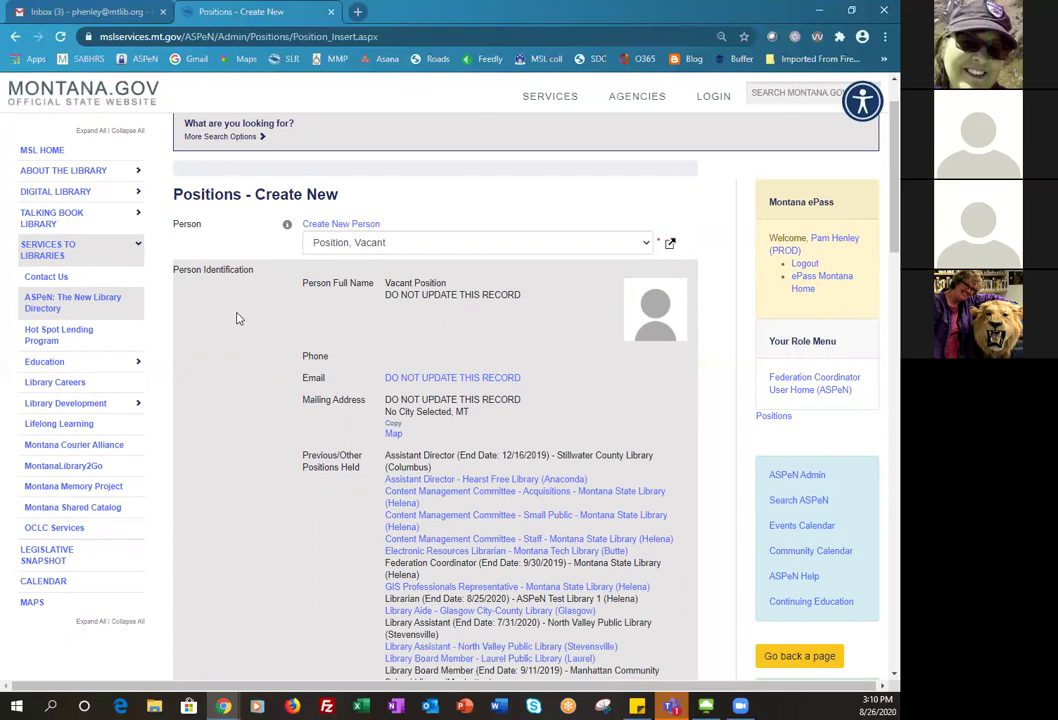
scroll(240, 316, up, 1)
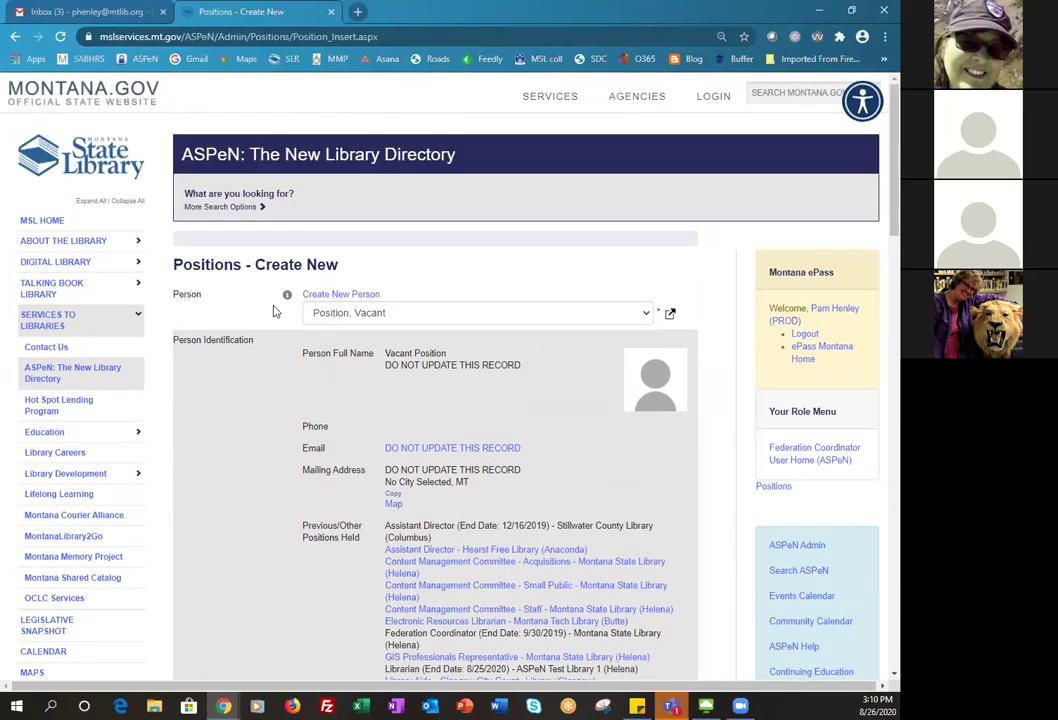
- Start a new person record and enter the person's last and first name
click(340, 297)
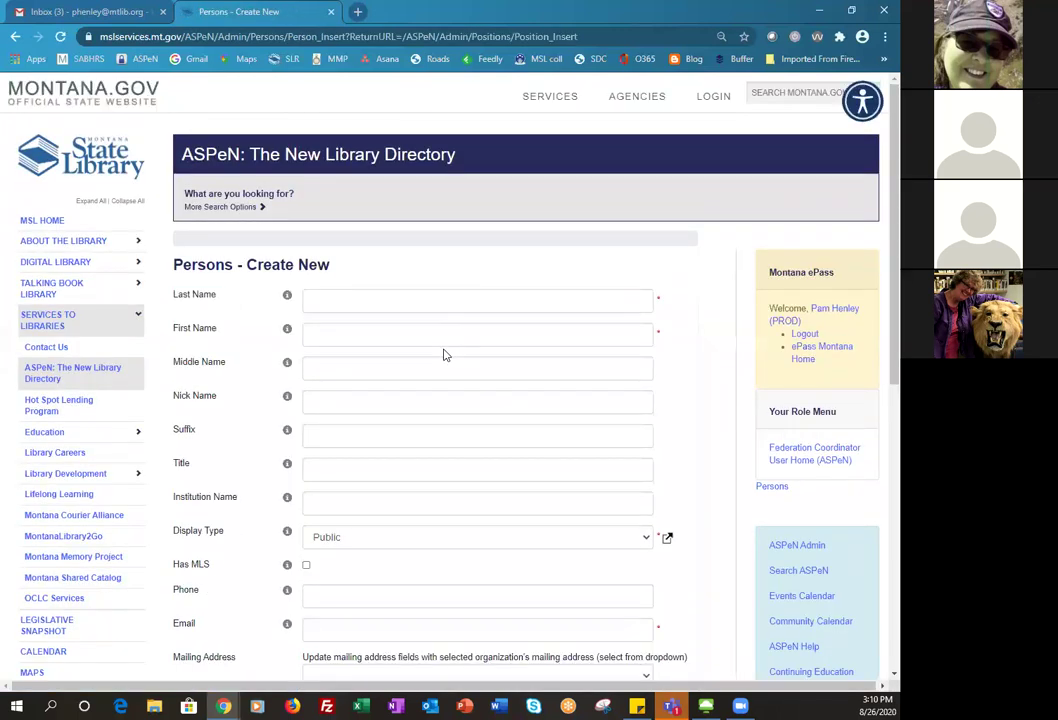
click(367, 302)
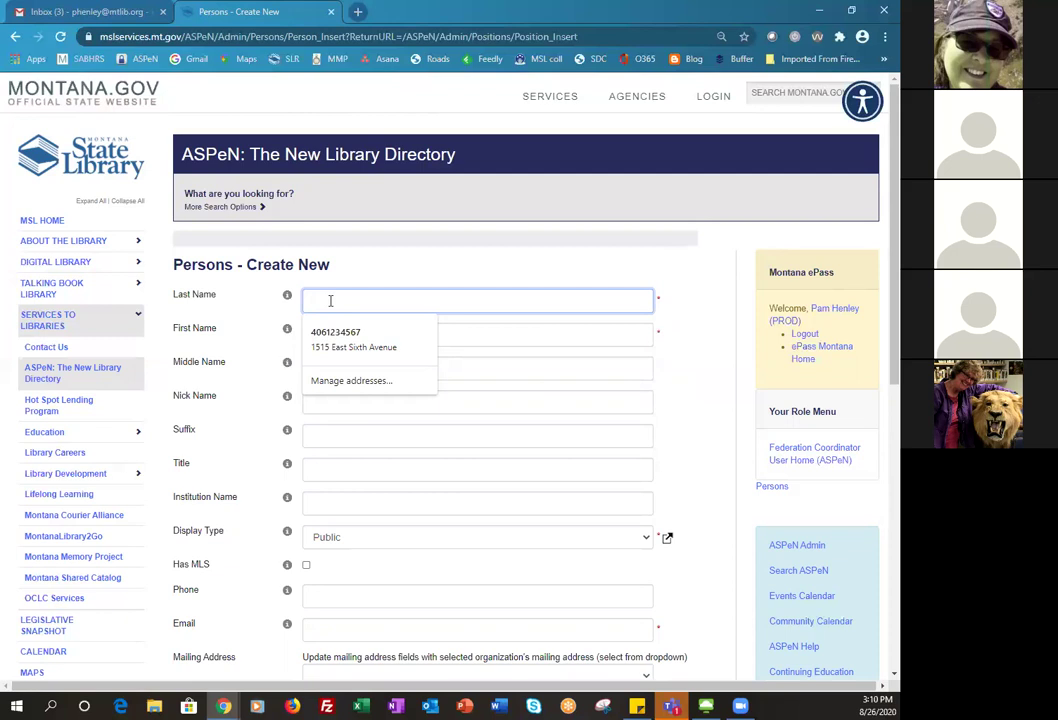
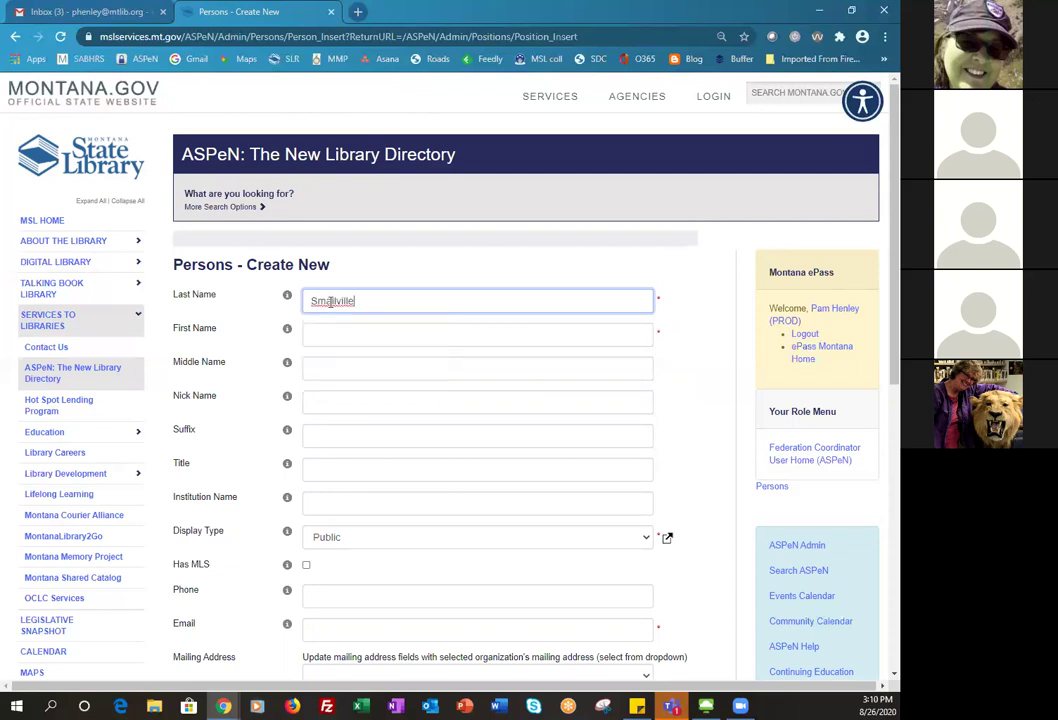
click(330, 332)
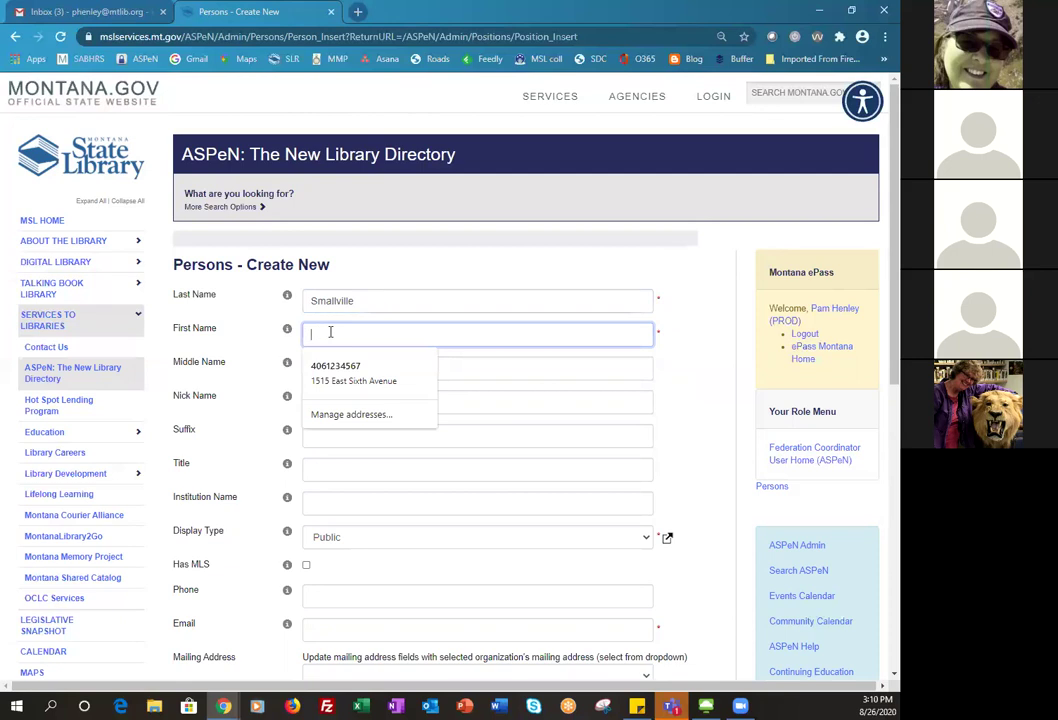
text(Anne)
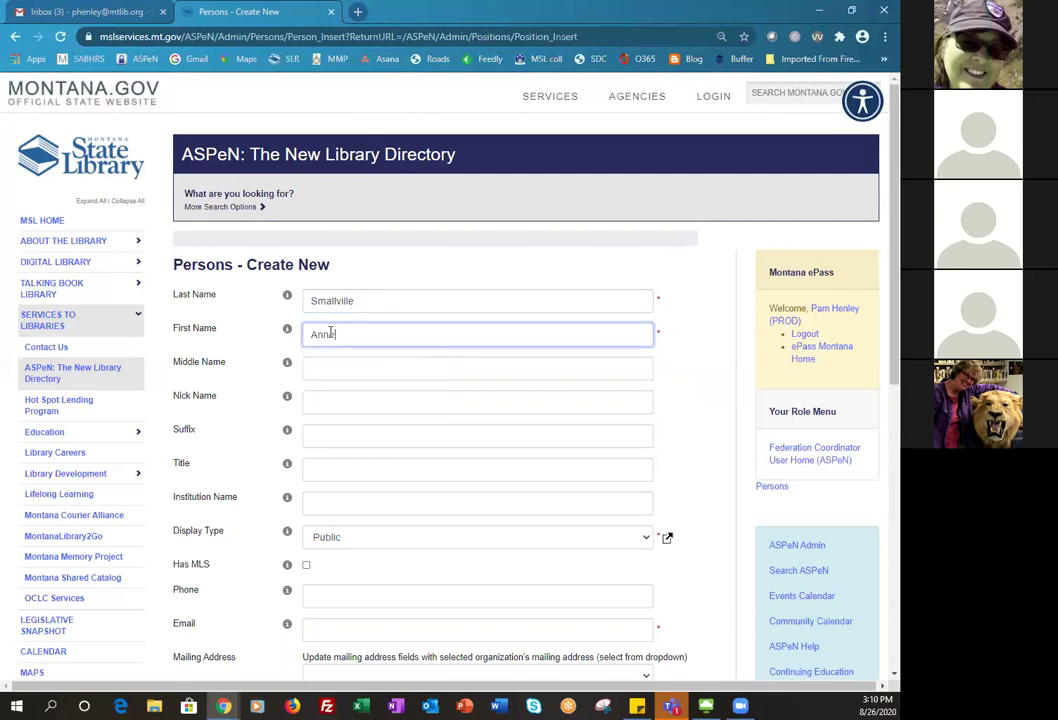
scroll(497, 481, down, 1)
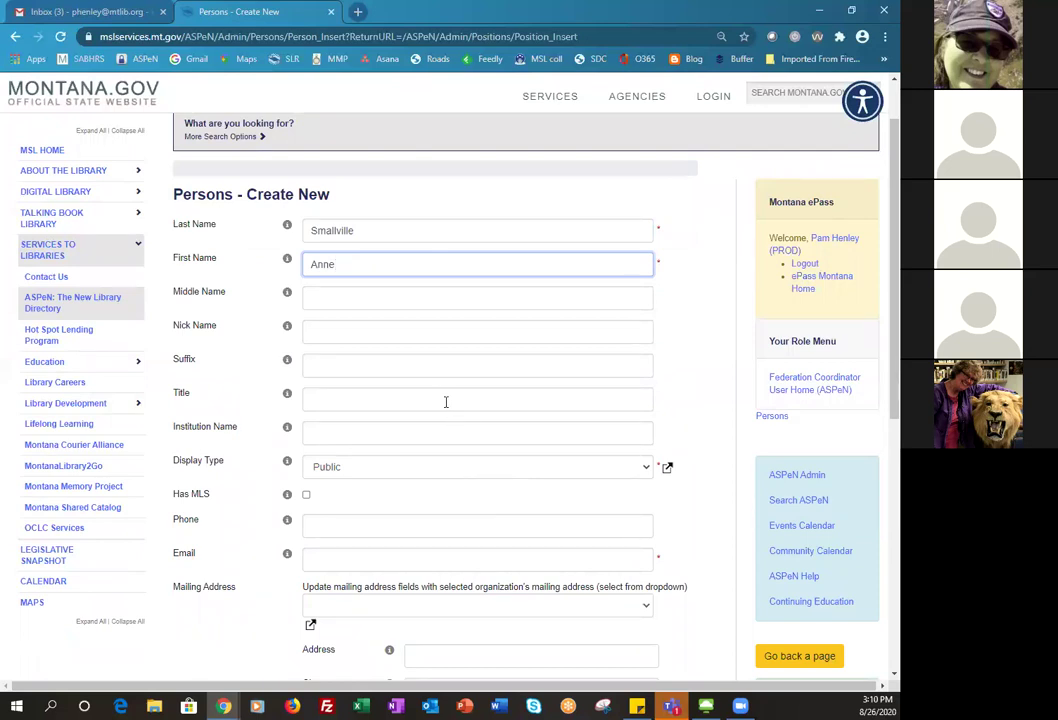
scroll(400, 391, down, 1)
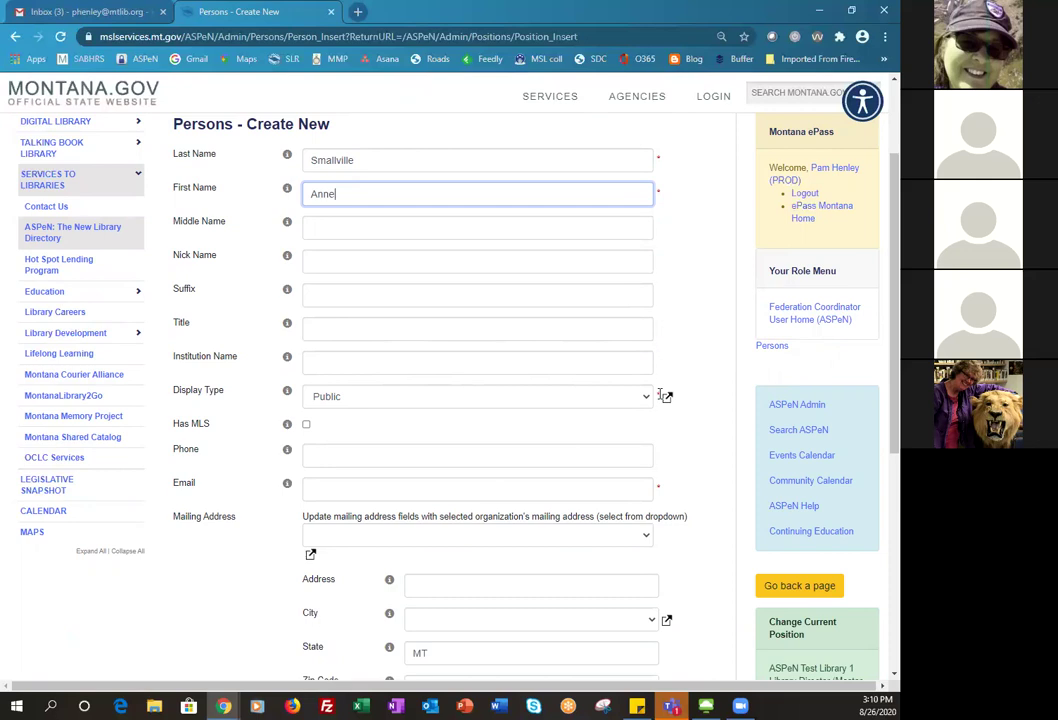
scroll(660, 395, down, 1)
click(423, 420)
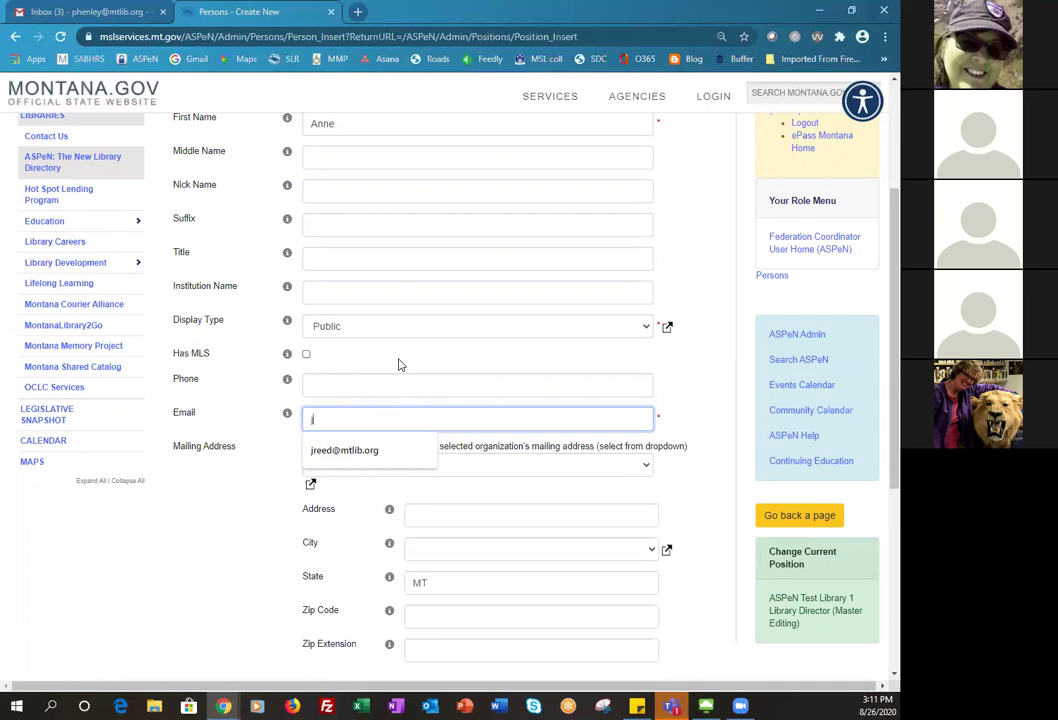
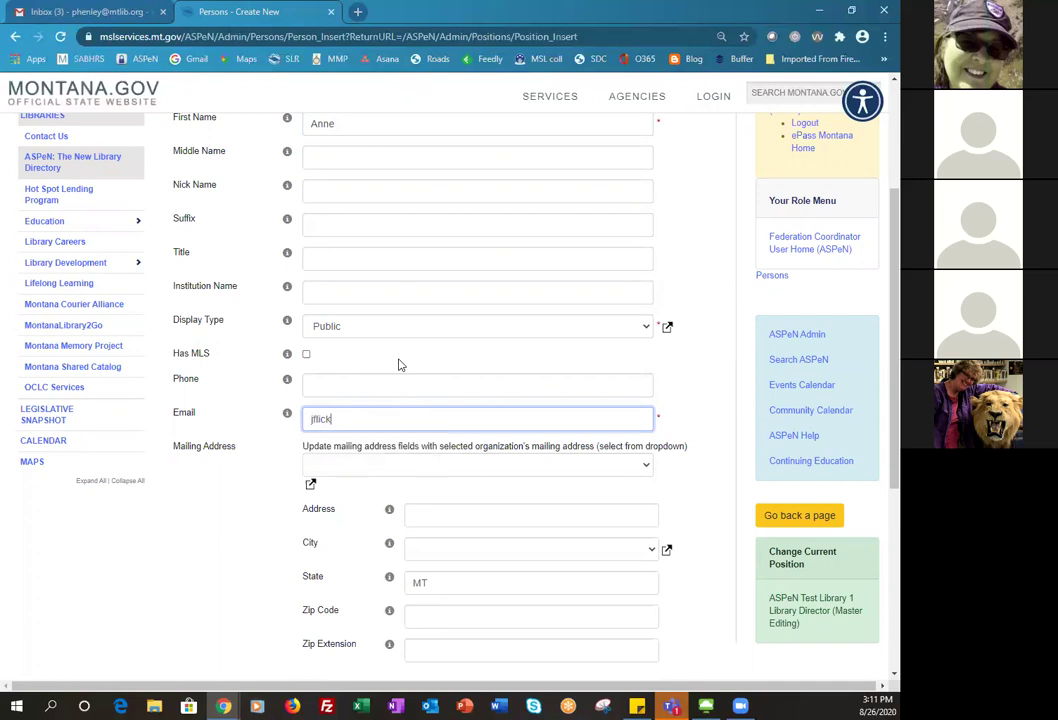
key(ctrl+a)
- Use ASPeN Test Library 1's mailing address and save the new person
scroll(557, 551, down, 1)
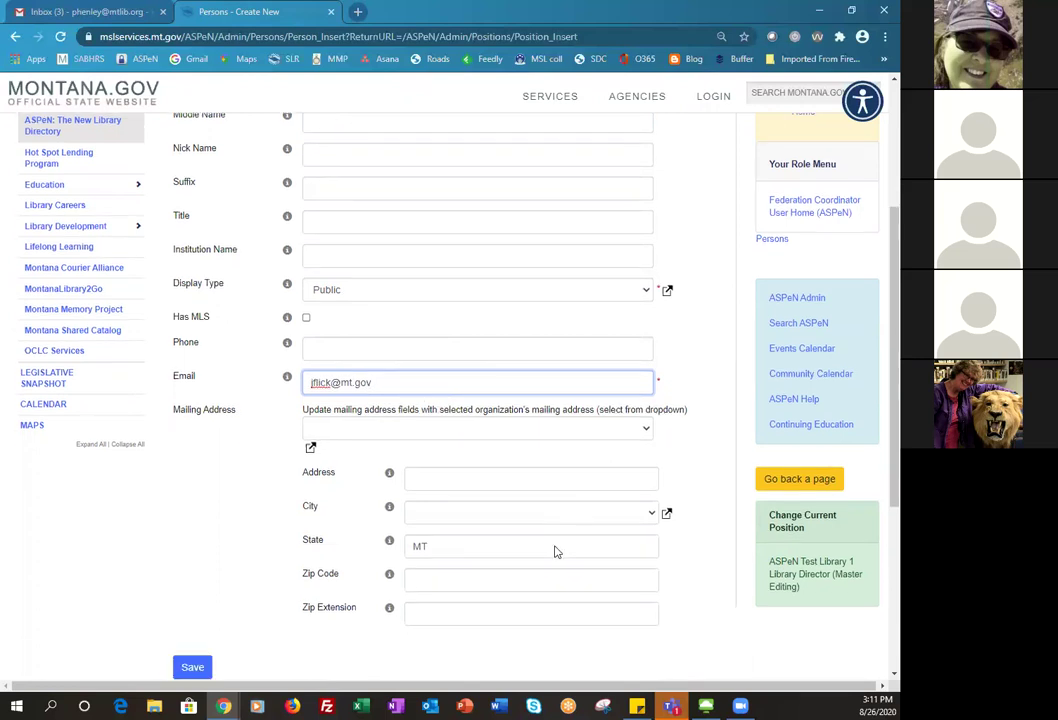
scroll(557, 551, down, 2)
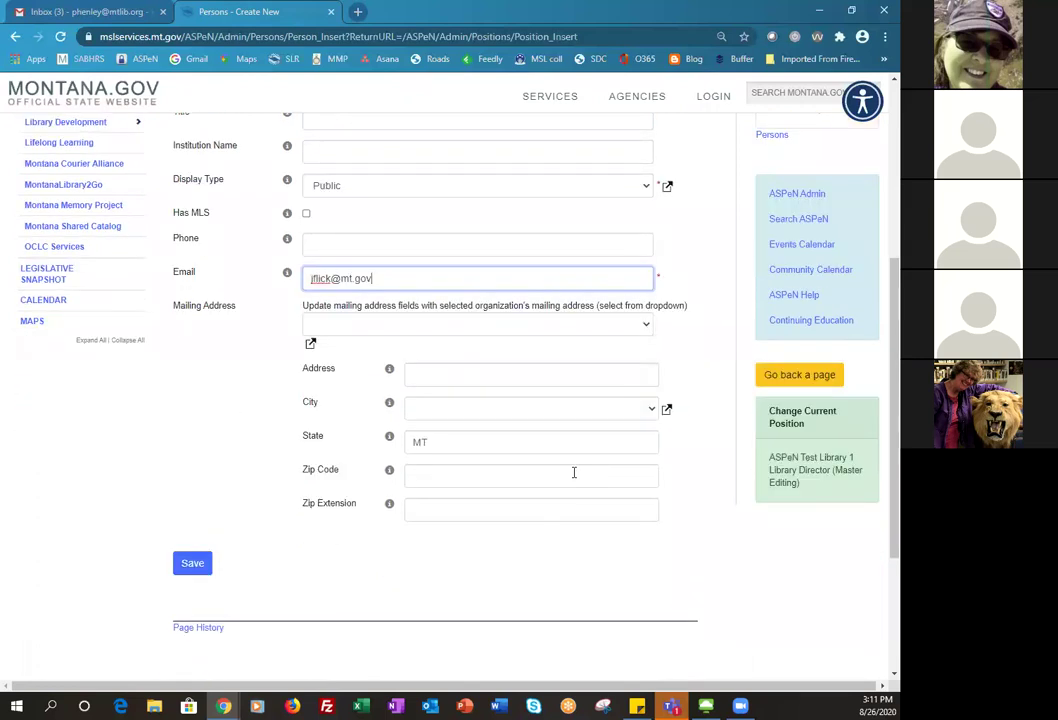
click(646, 331)
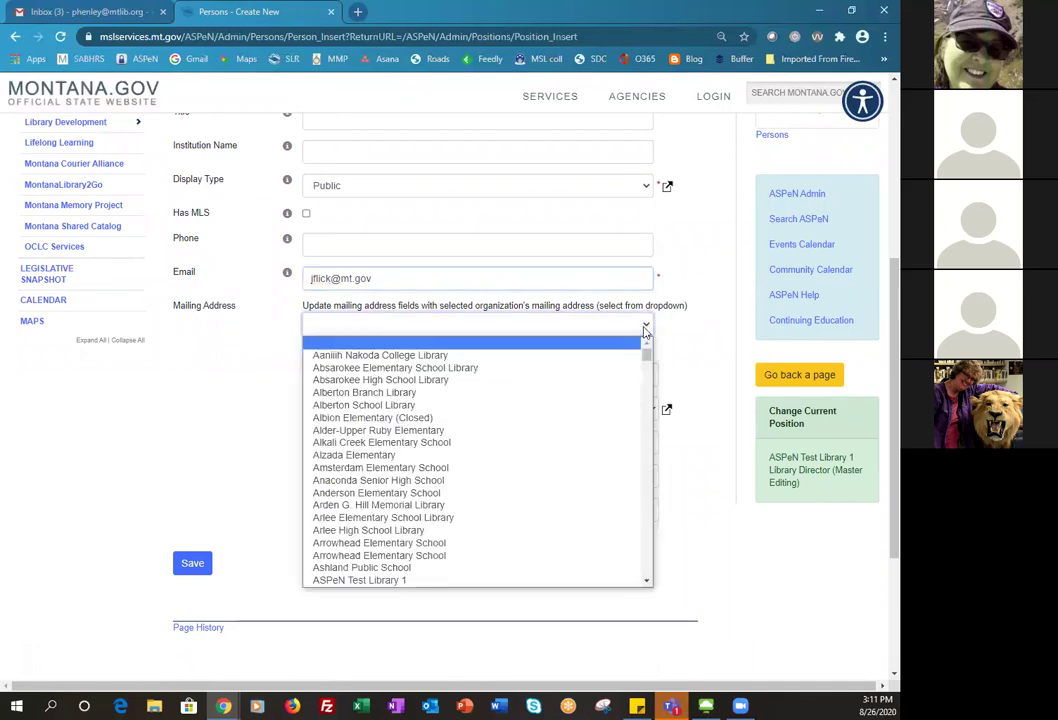
click(454, 581)
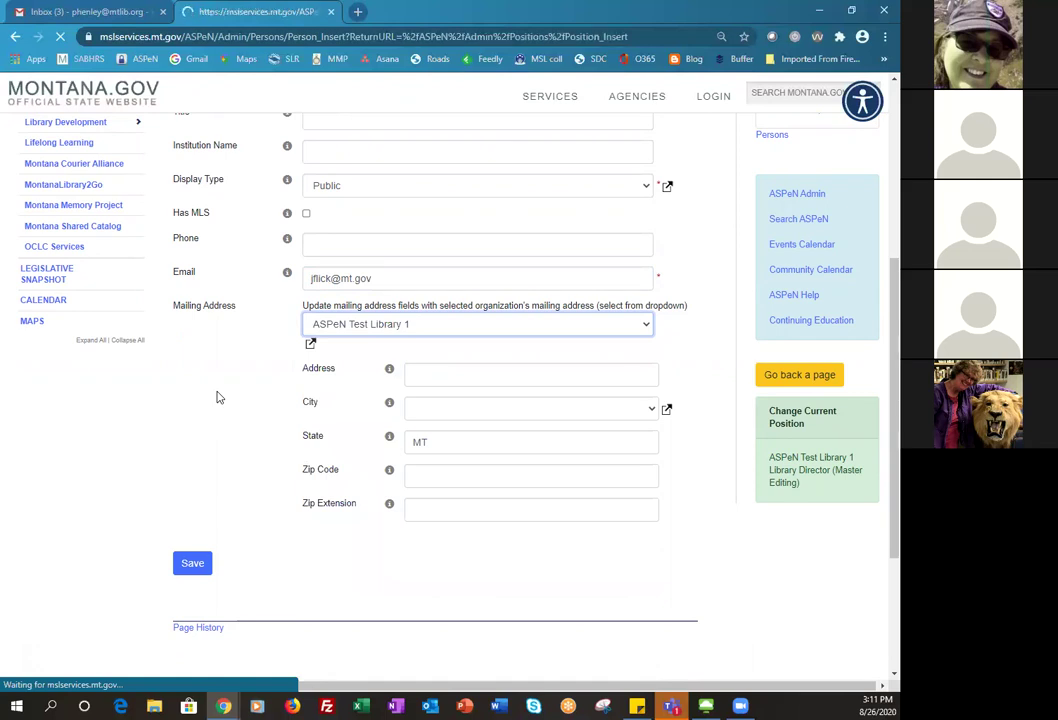
scroll(512, 468, down, 4)
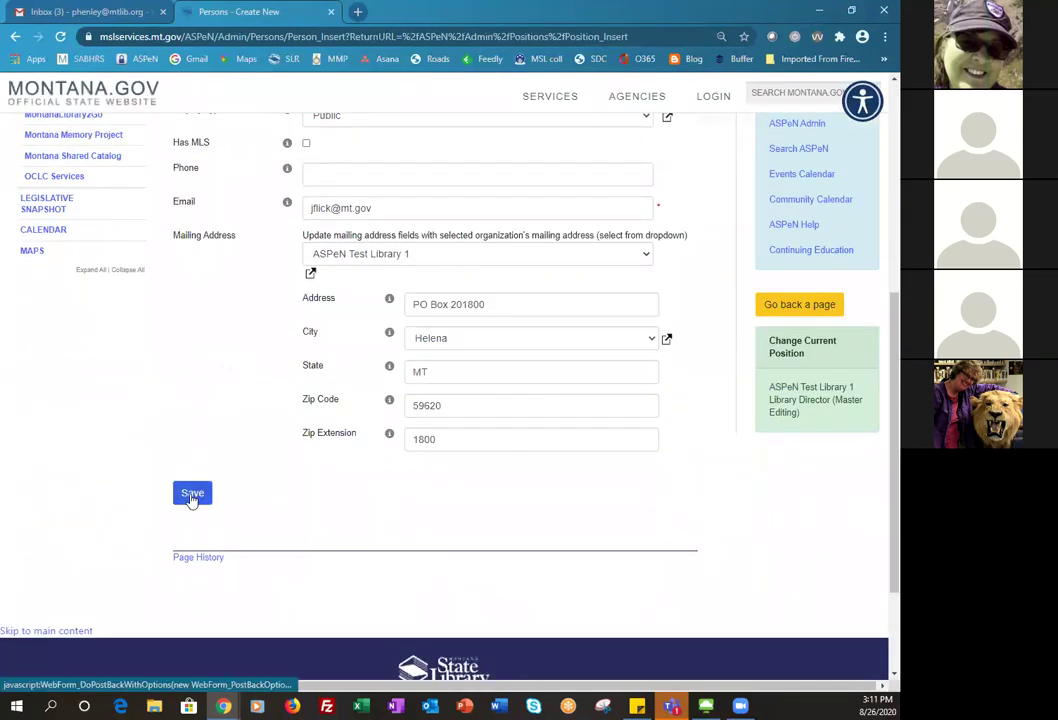
click(196, 499)
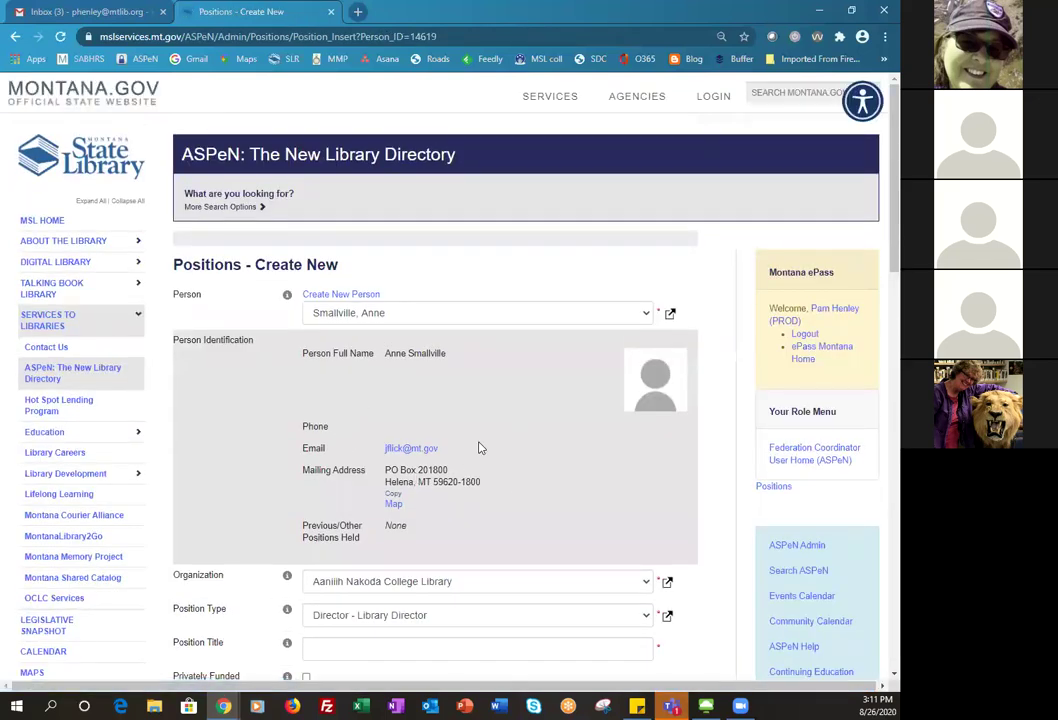
- Assign the position to ASPeN Test Library 1 with position type Volunteer
scroll(478, 448, down, 2)
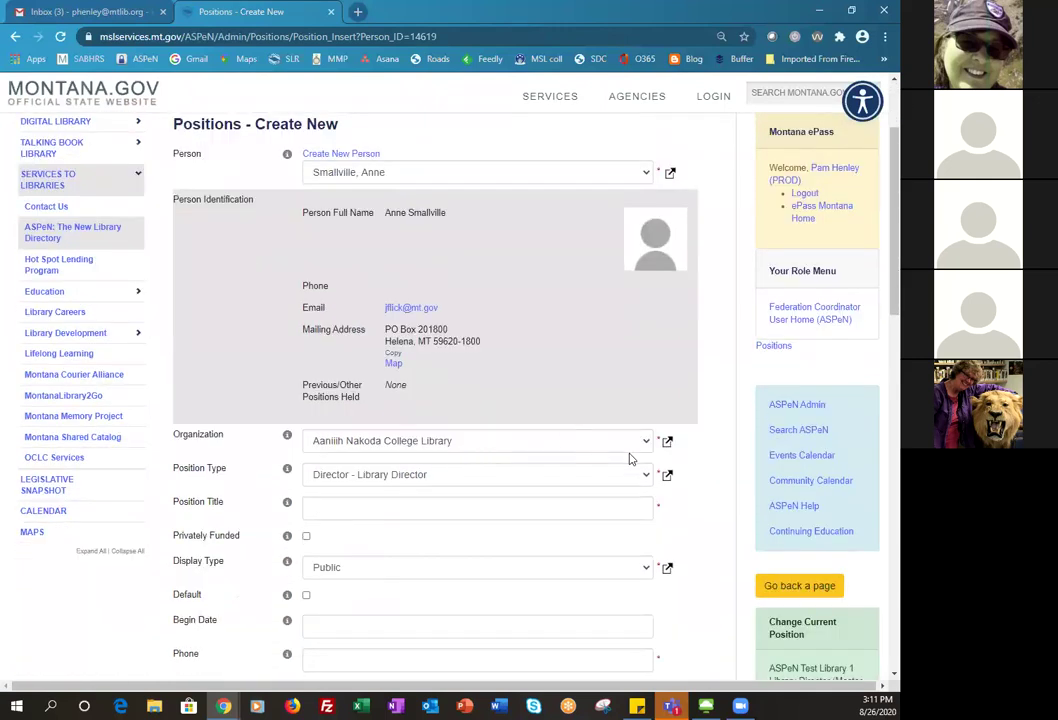
click(645, 447)
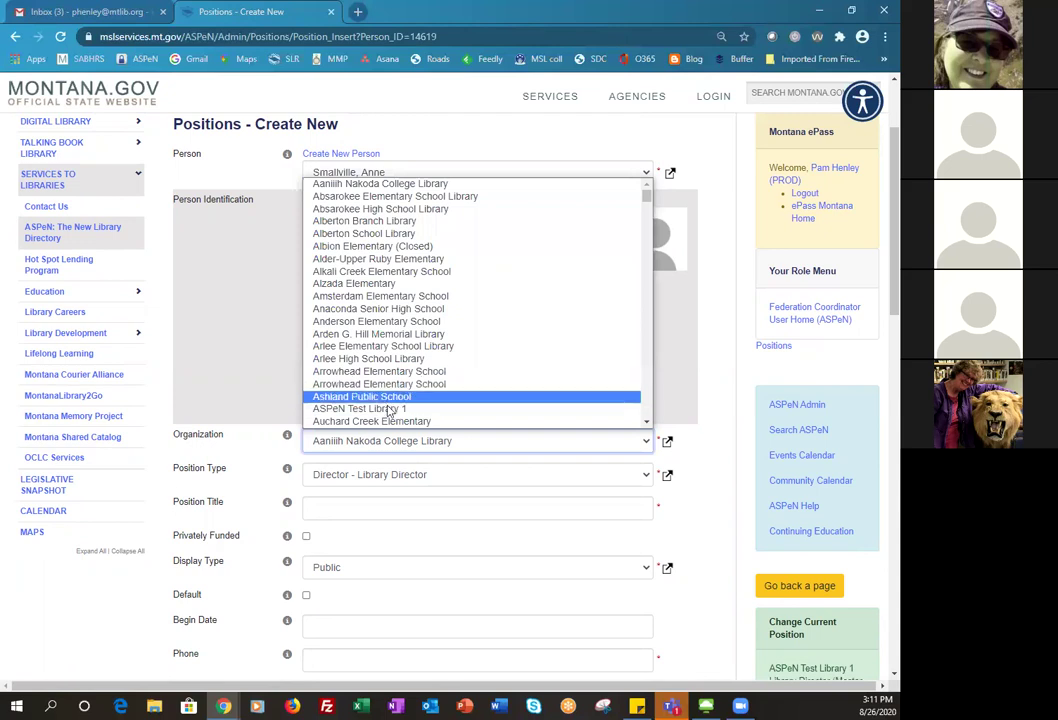
click(390, 409)
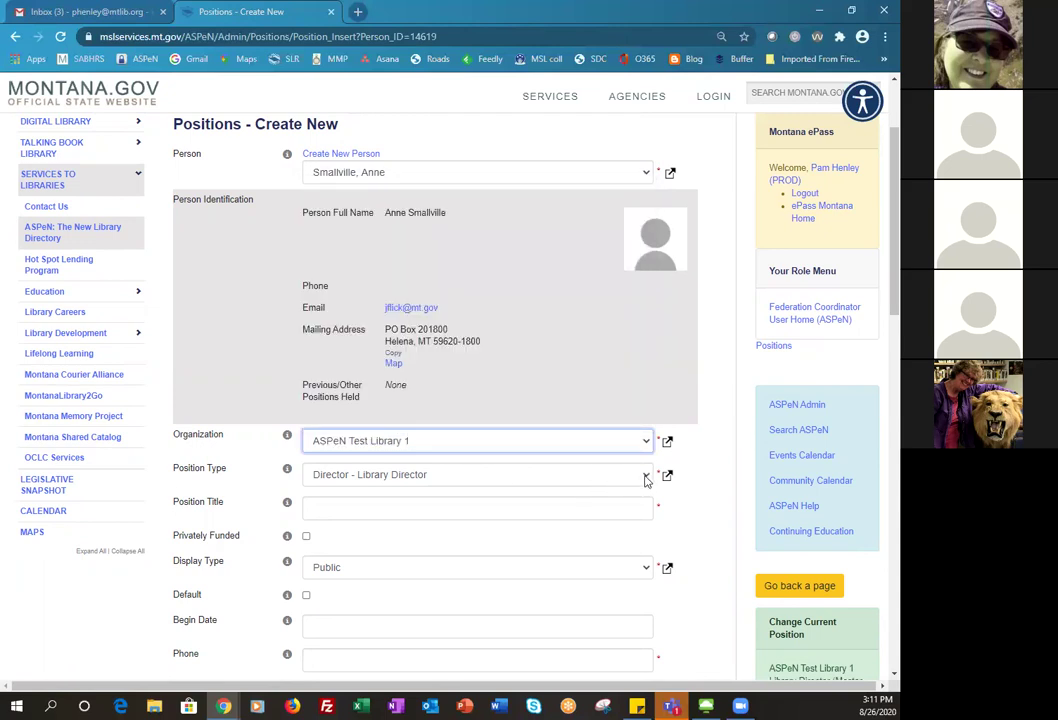
click(646, 476)
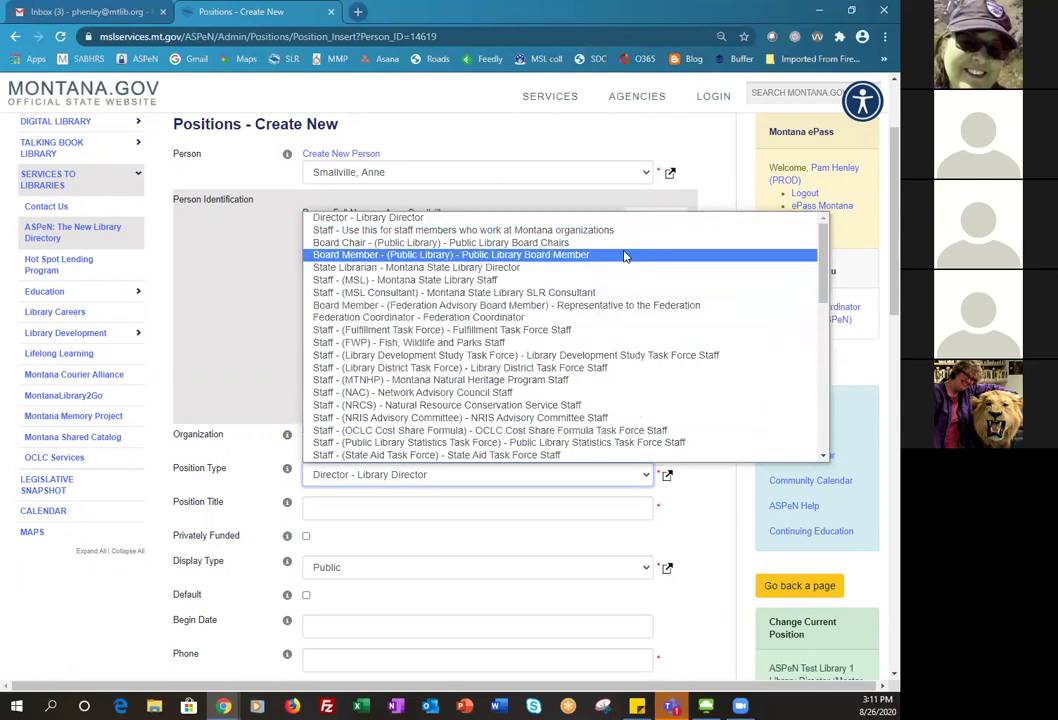
scroll(621, 295, down, 3)
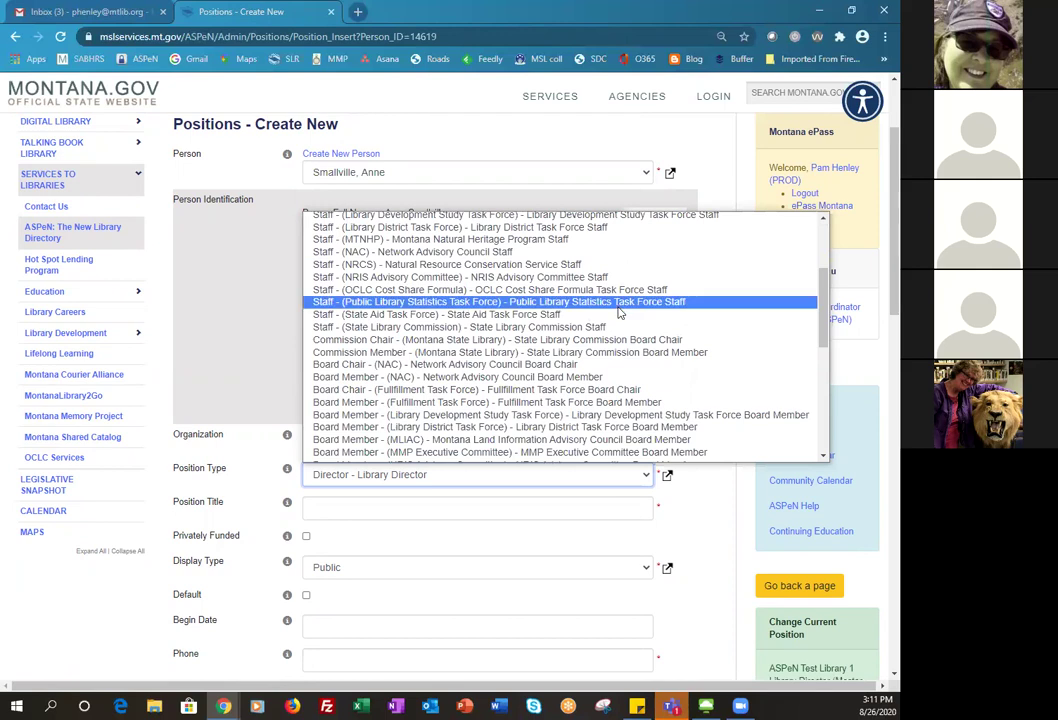
scroll(614, 348, down, 5)
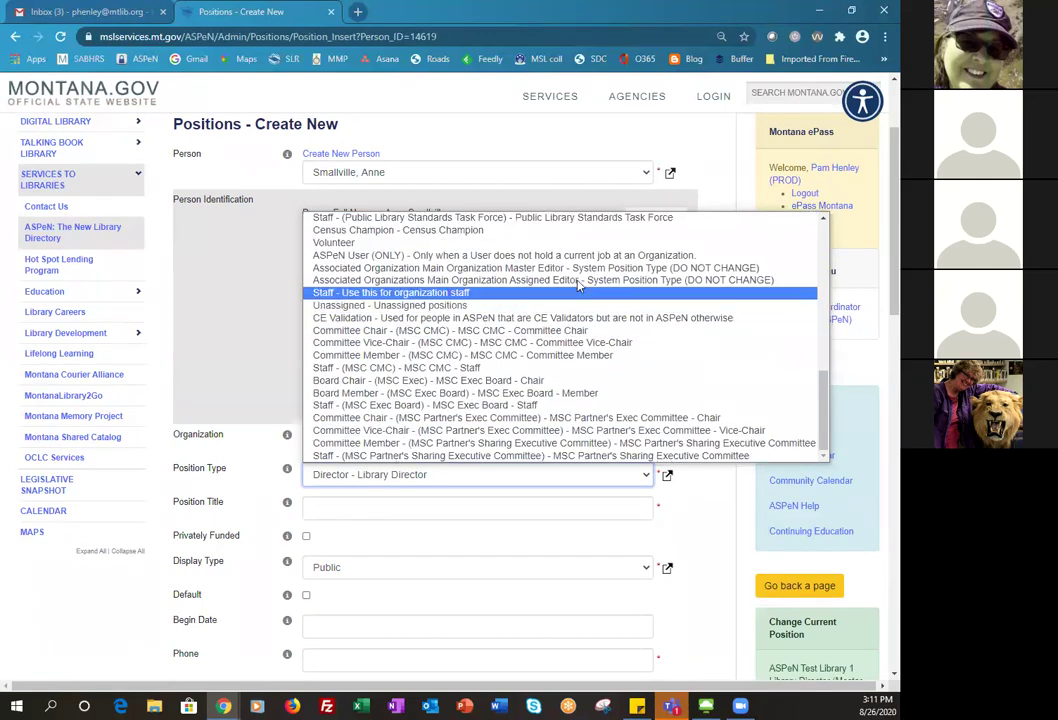
click(533, 243)
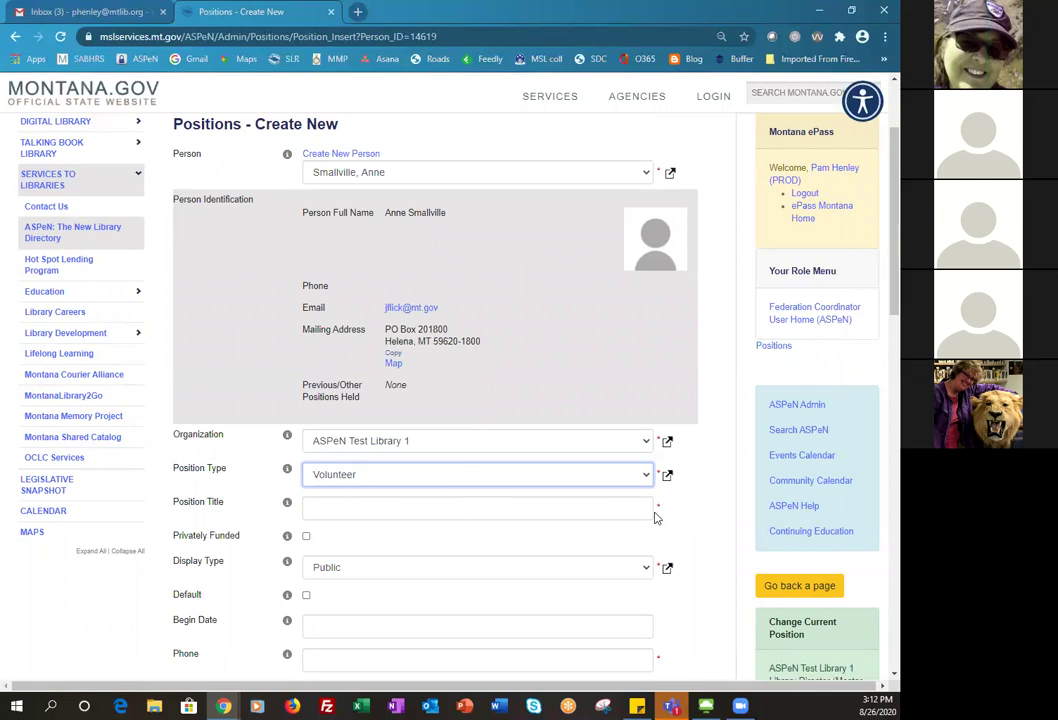
- Enter 'Book shelver' as the position title
click(566, 514)
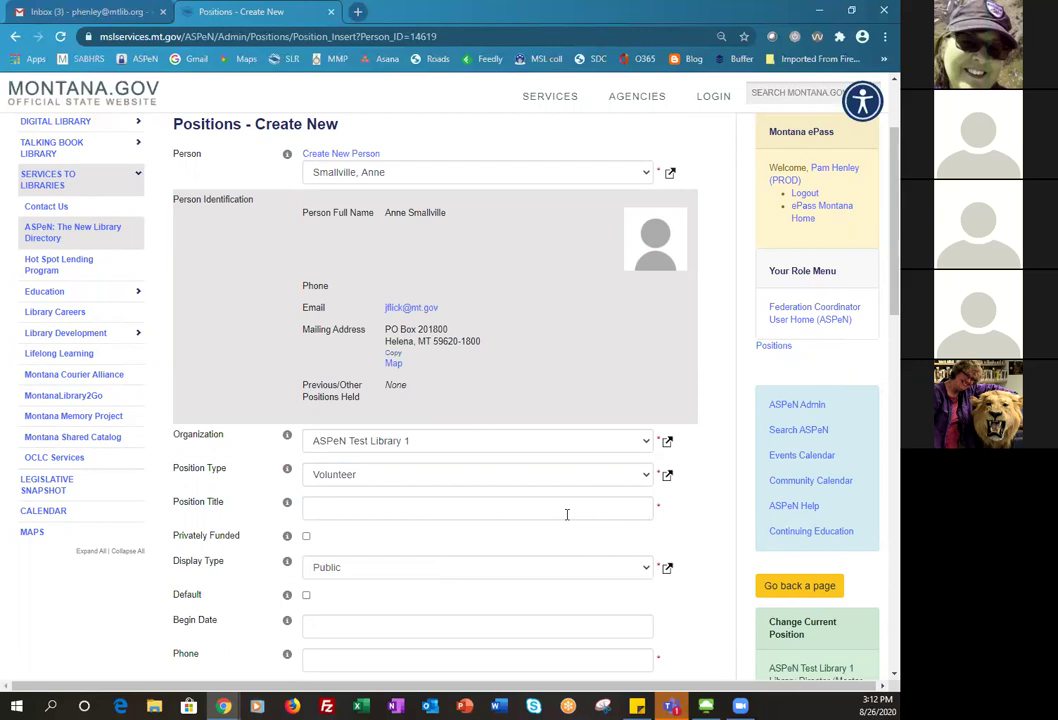
click(473, 511)
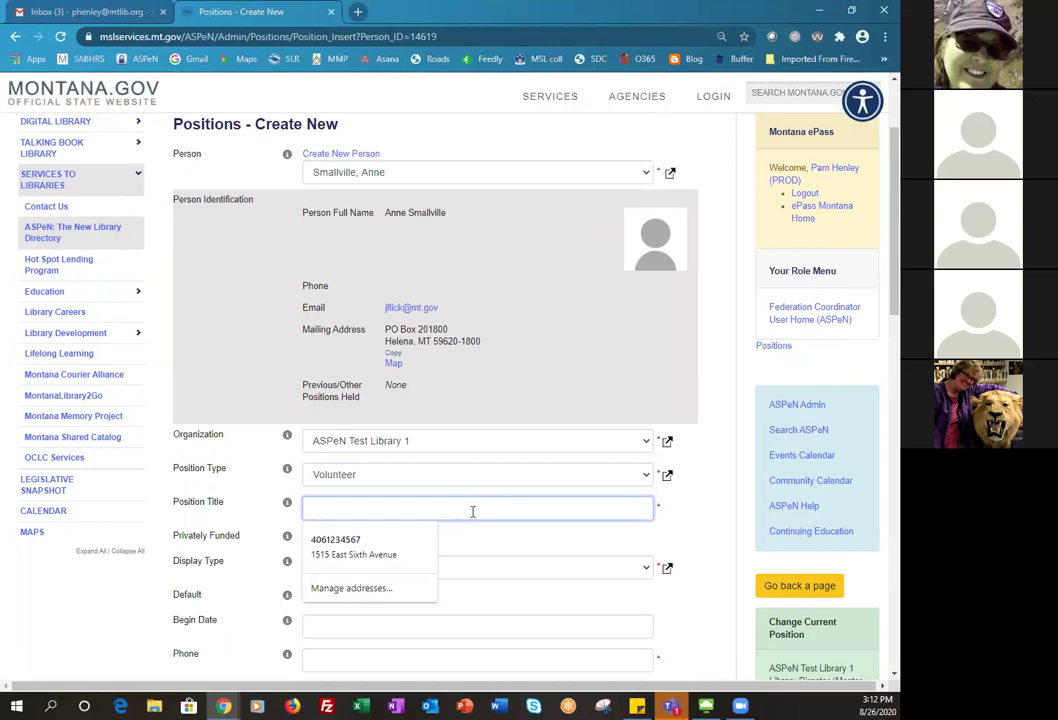
text(Boo)
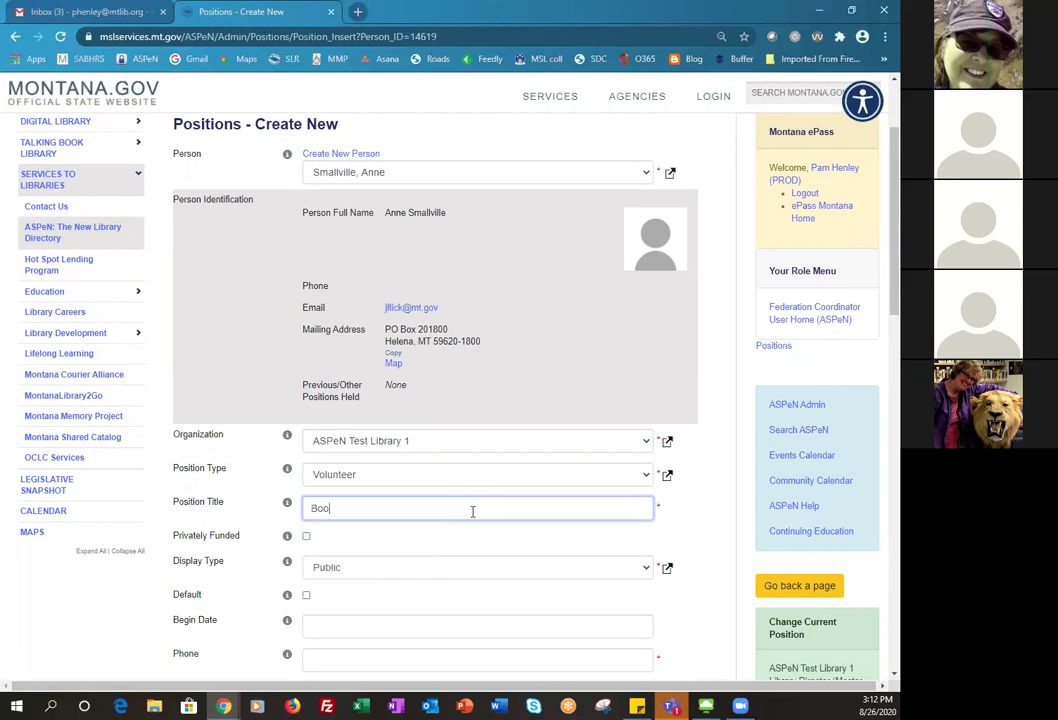
text(k shelver)
- Use ASPeN Test Library 1's physical address and copy it to the mailing address
scroll(473, 511, down, 5)
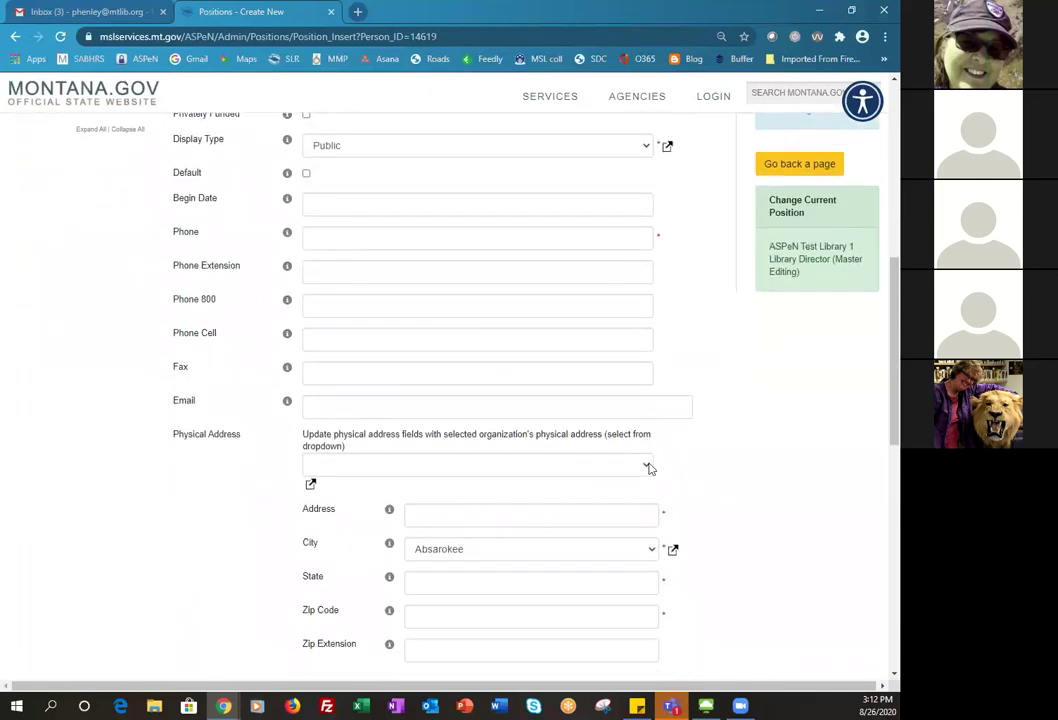
click(646, 467)
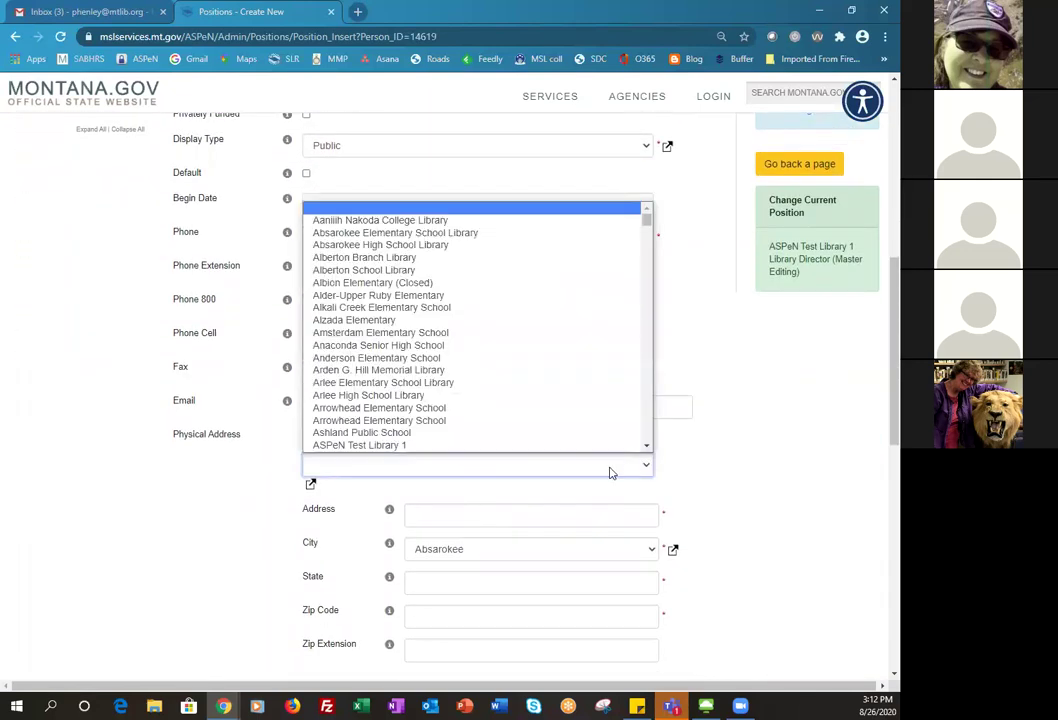
scroll(475, 440, down, 1)
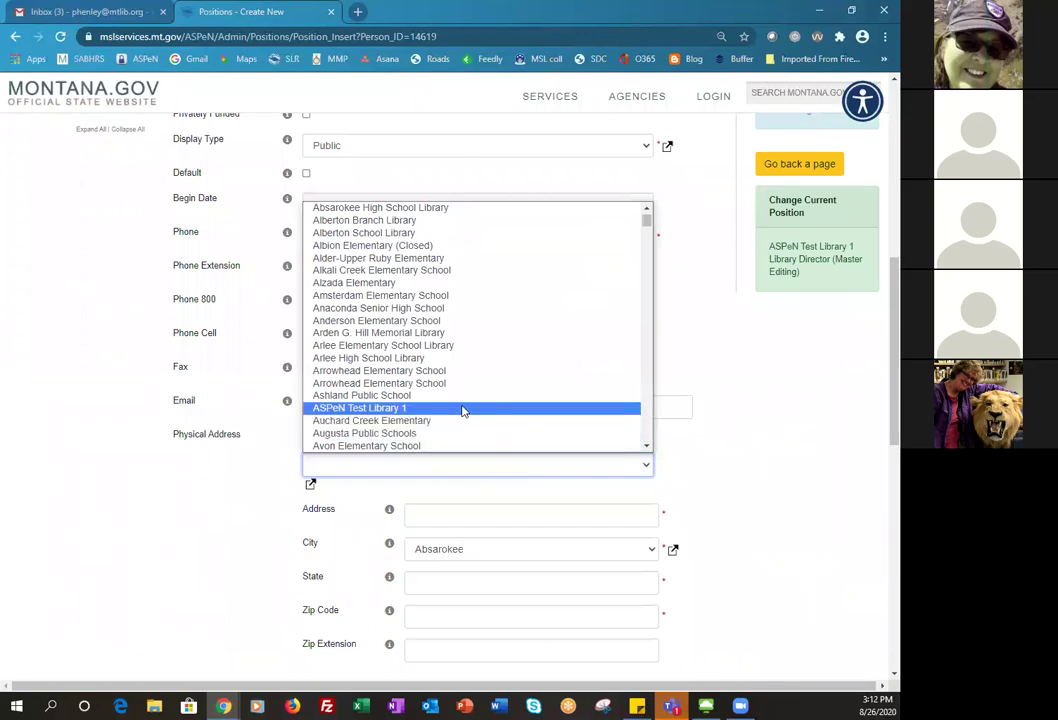
click(464, 411)
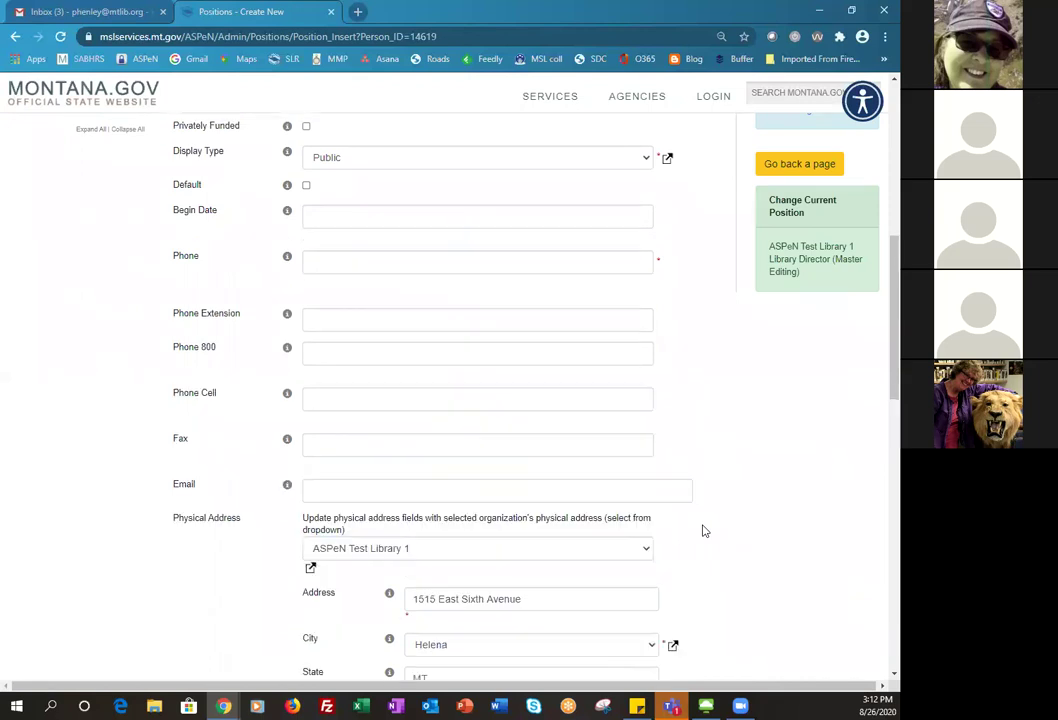
scroll(704, 531, down, 1)
scroll(704, 531, down, 2)
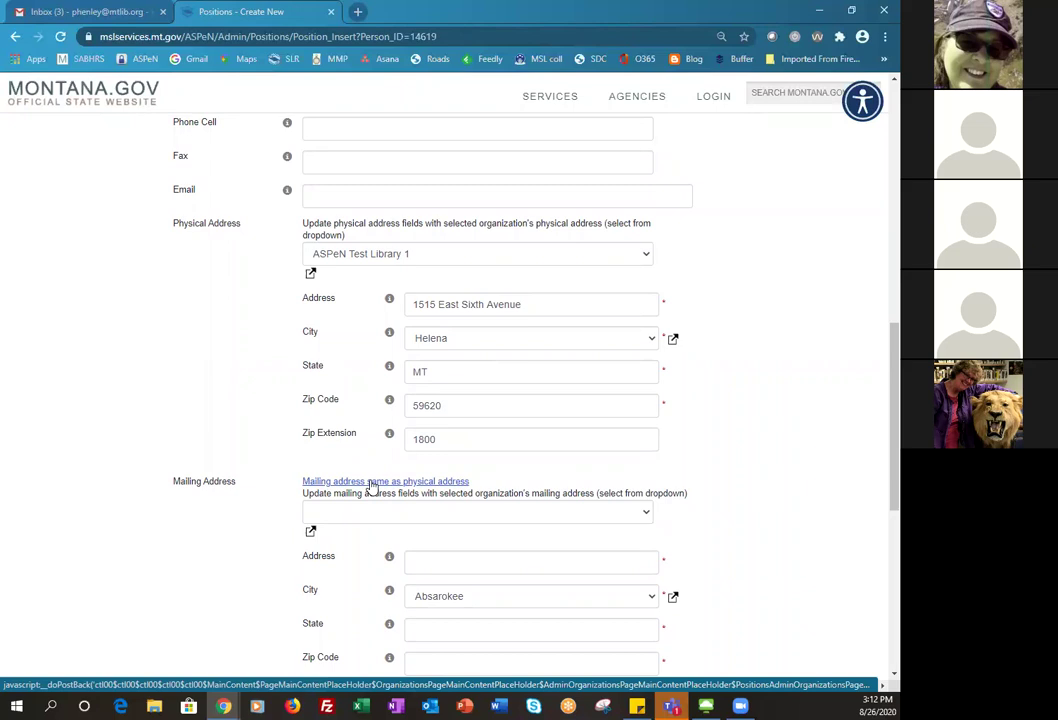
click(372, 483)
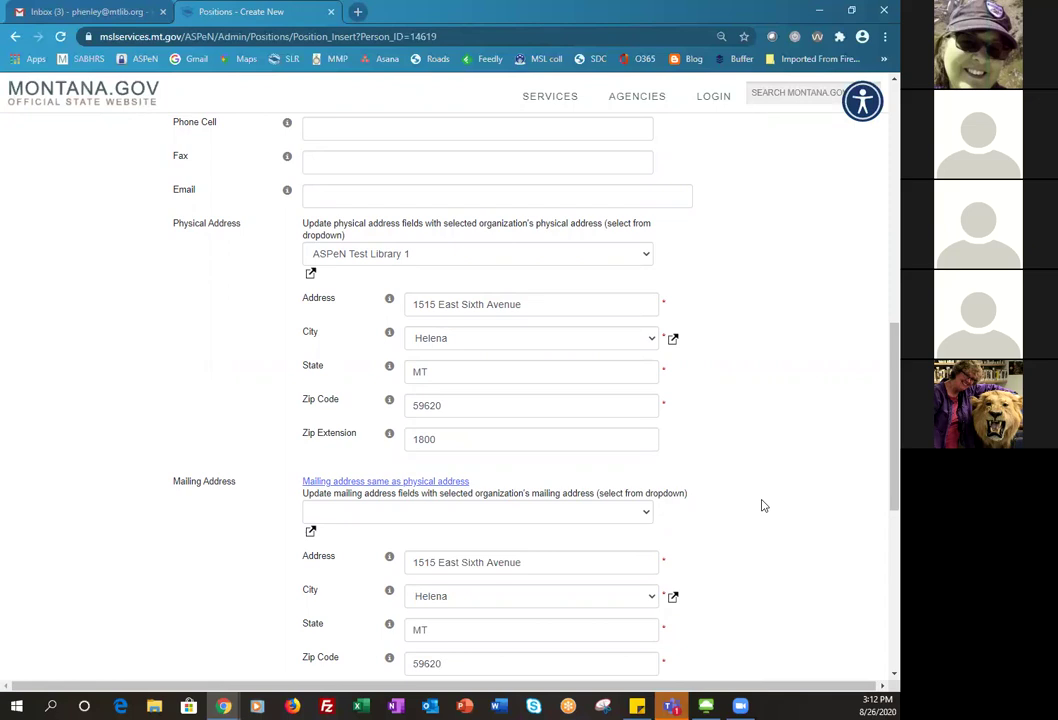
scroll(765, 502, down, 3)
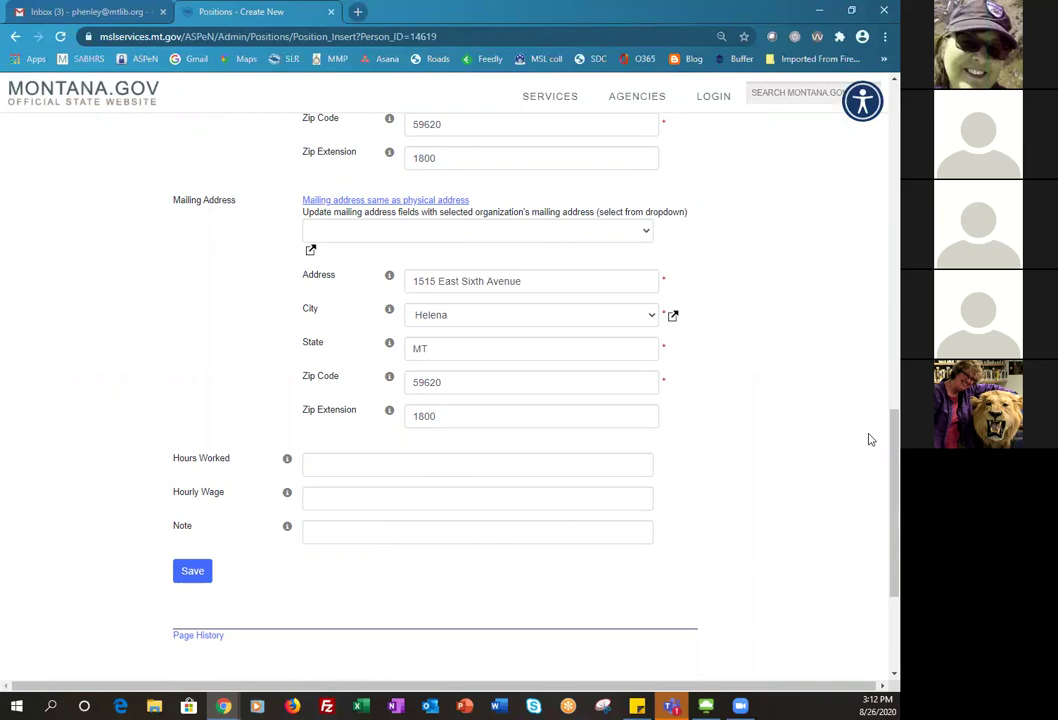
scroll(869, 439, up, 4)
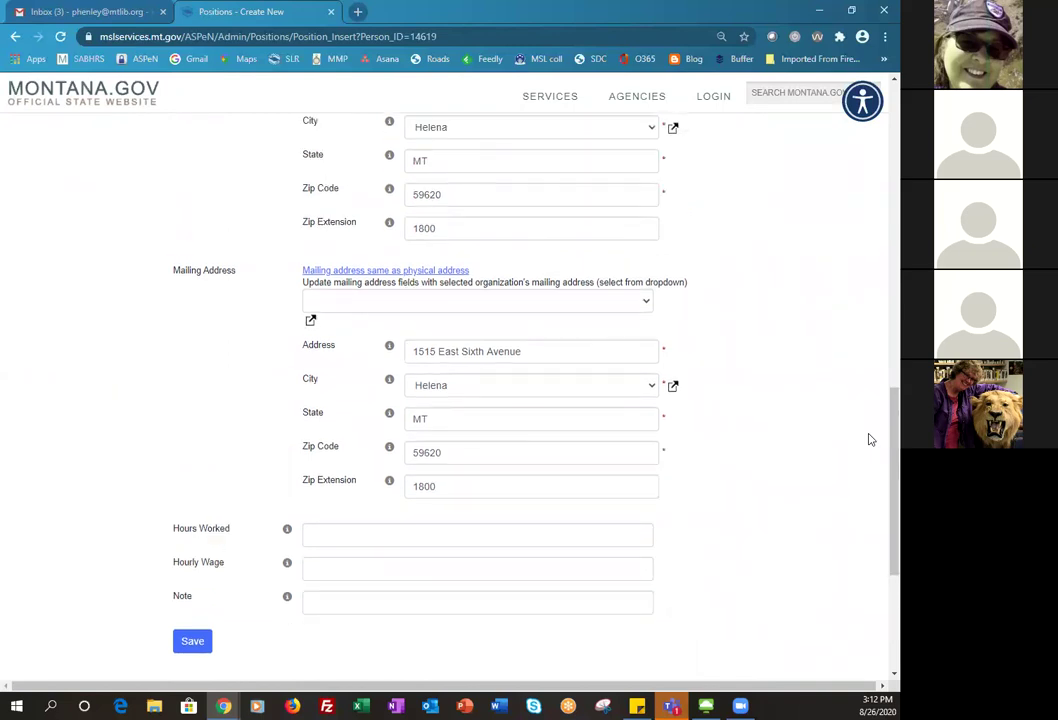
scroll(869, 439, up, 2)
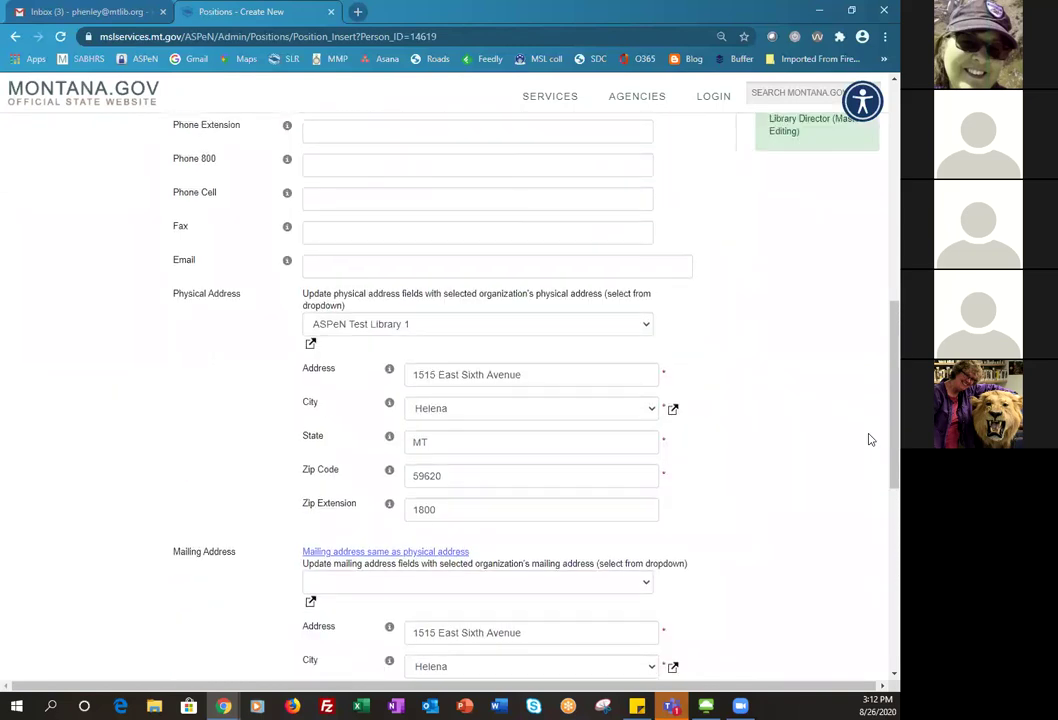
scroll(869, 439, up, 1)
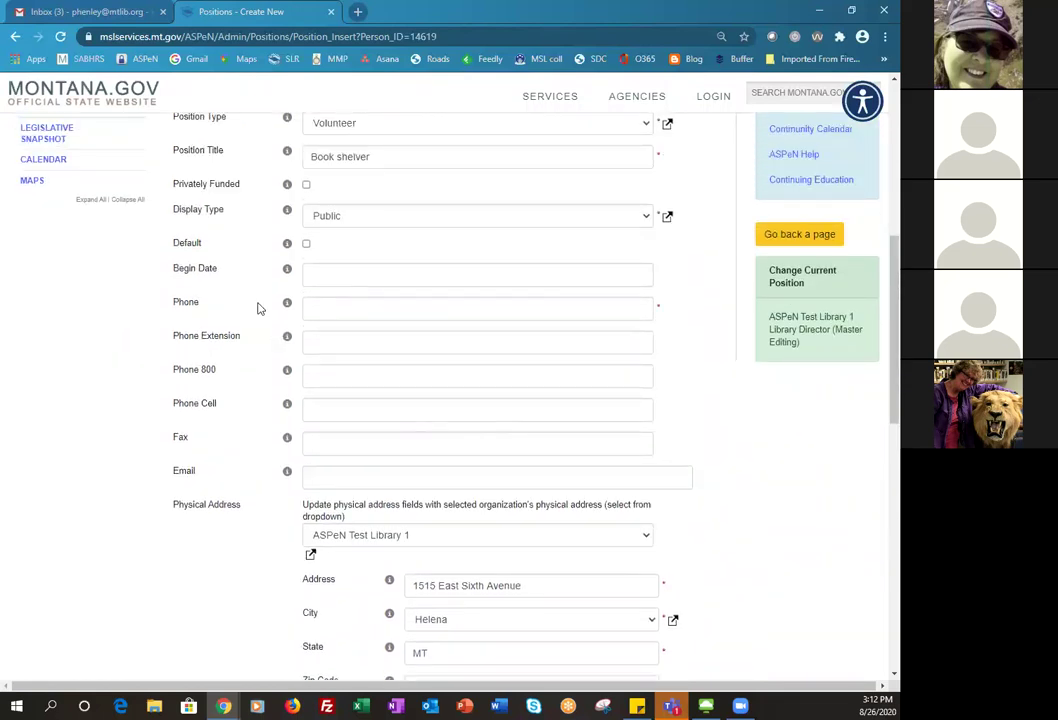
- Autofill the Phone, Extension, 800, Cell and Fax fields with the saved number
click(341, 277)
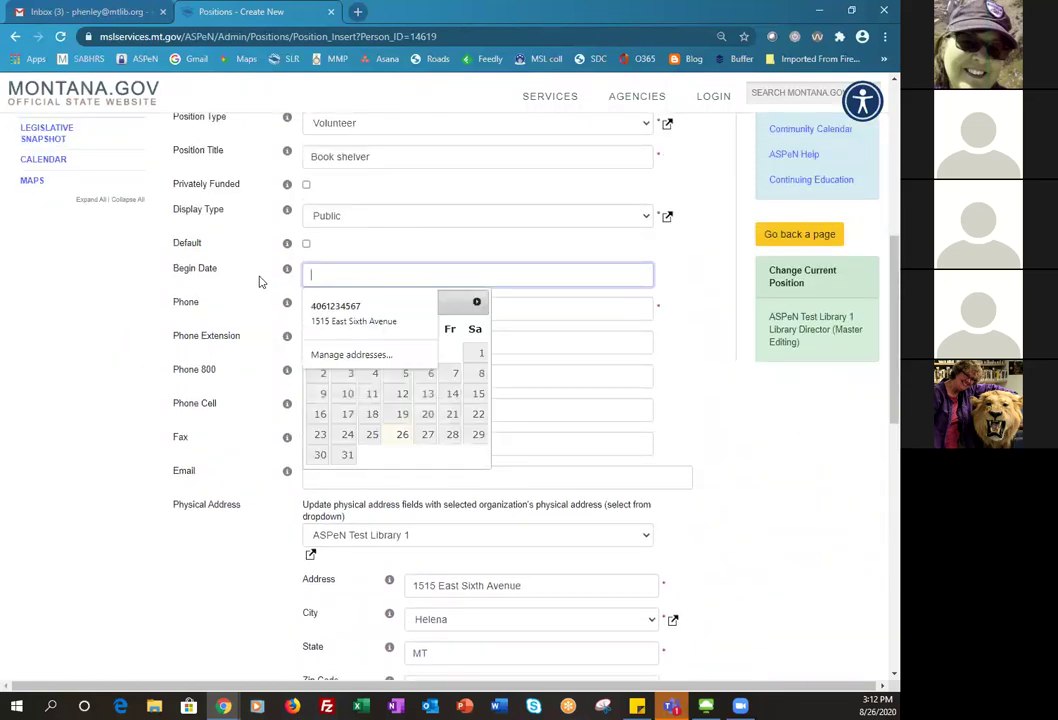
click(135, 278)
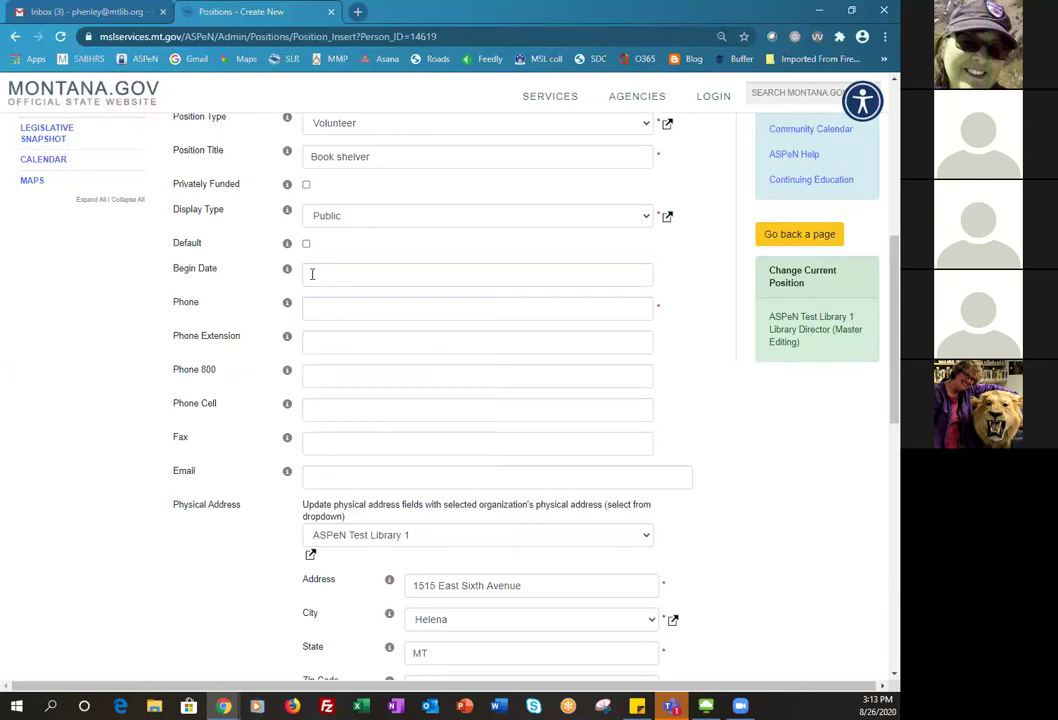
click(380, 307)
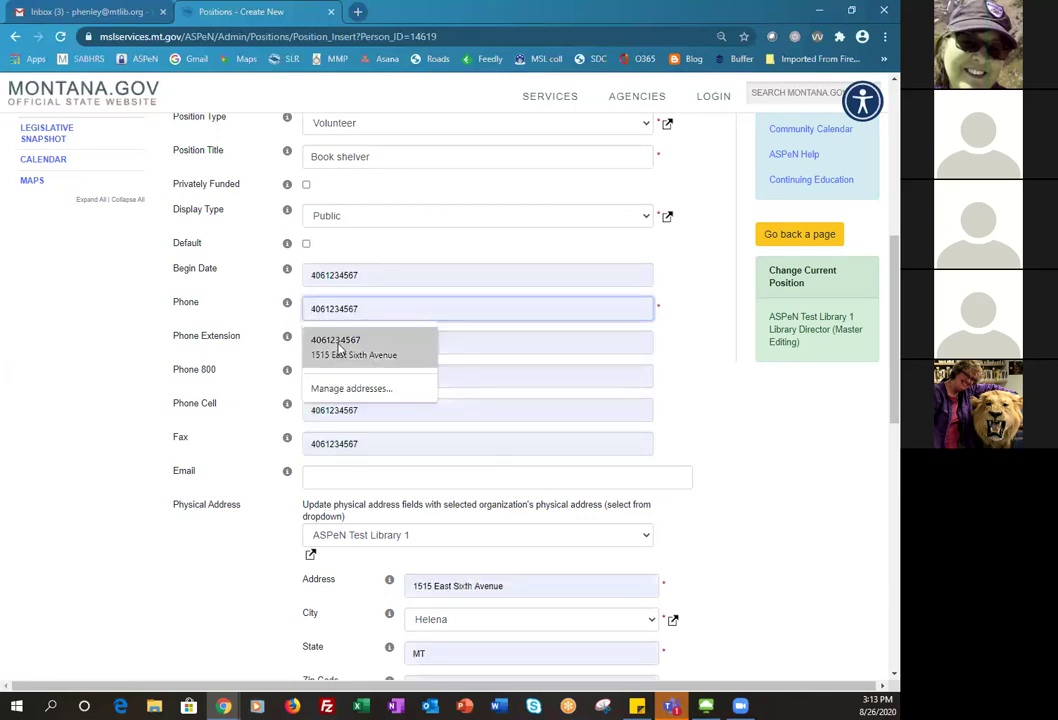
click(339, 345)
- Delete the phone number wrongly placed in Begin Date, leaving it empty
click(118, 375)
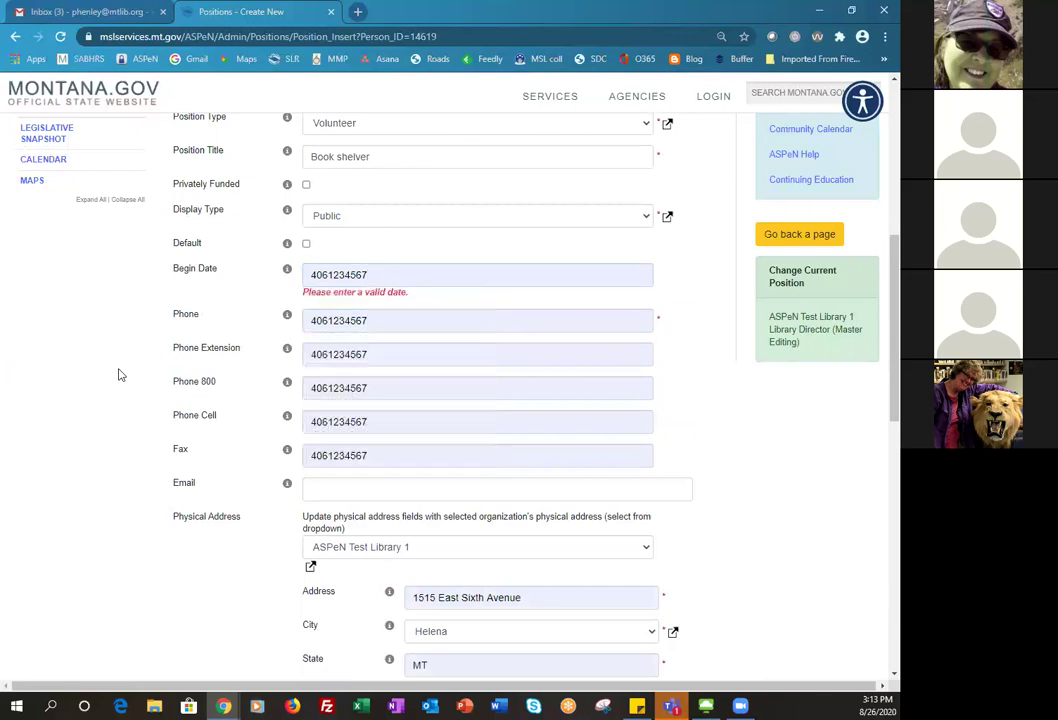
click(373, 275)
drag(373, 275, 255, 276)
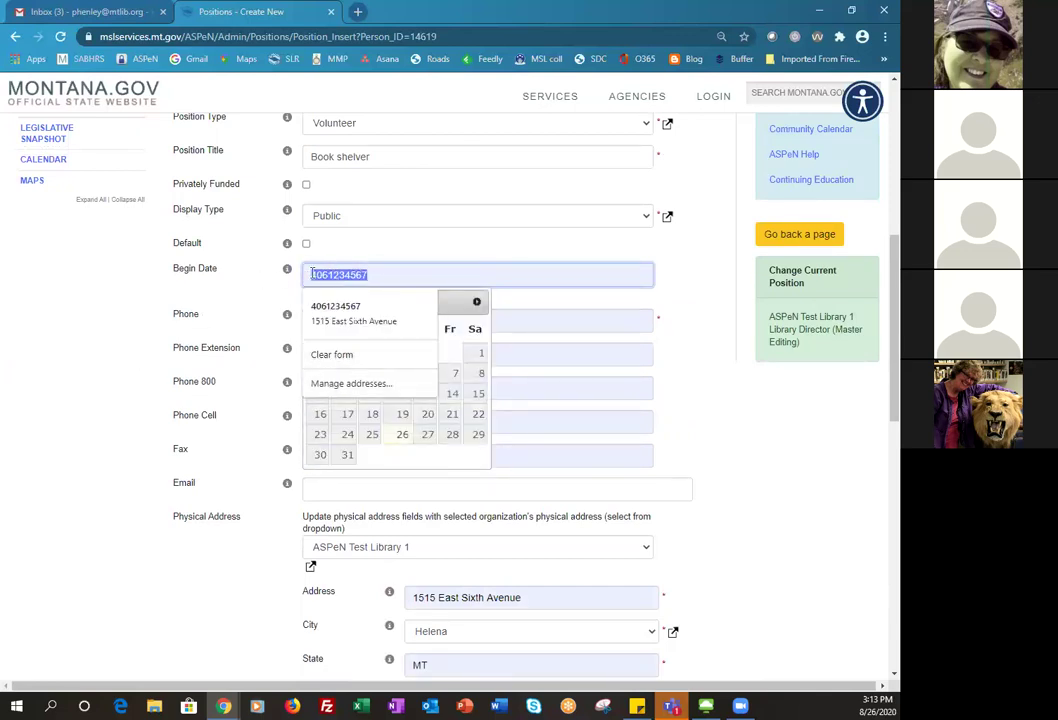
key(BackSpace)
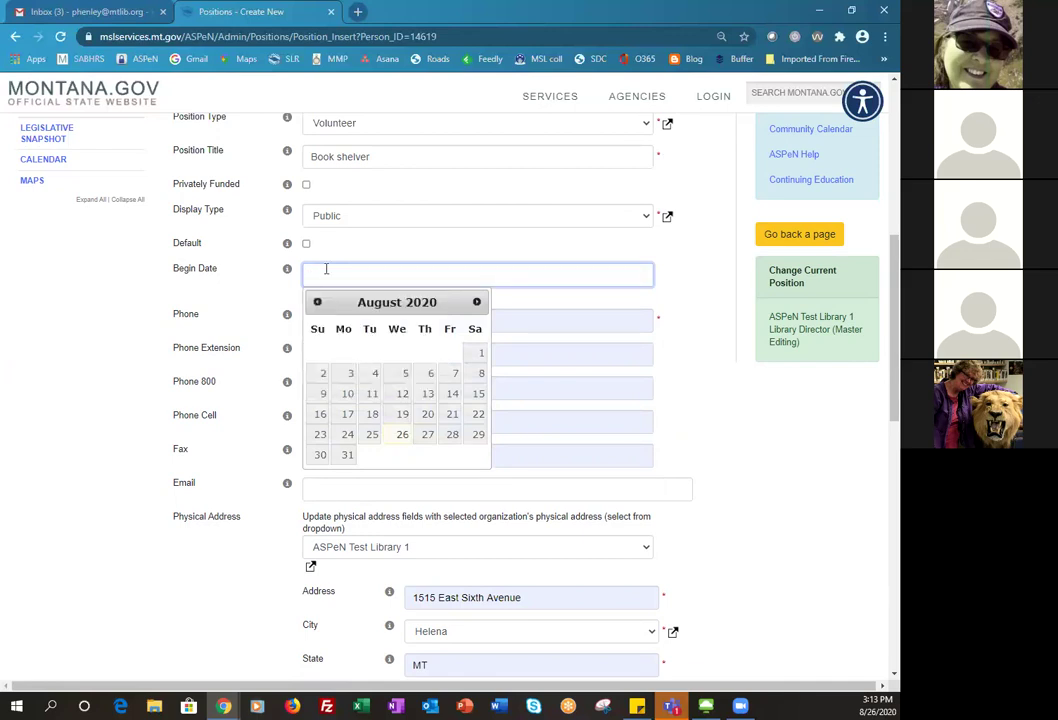
click(57, 302)
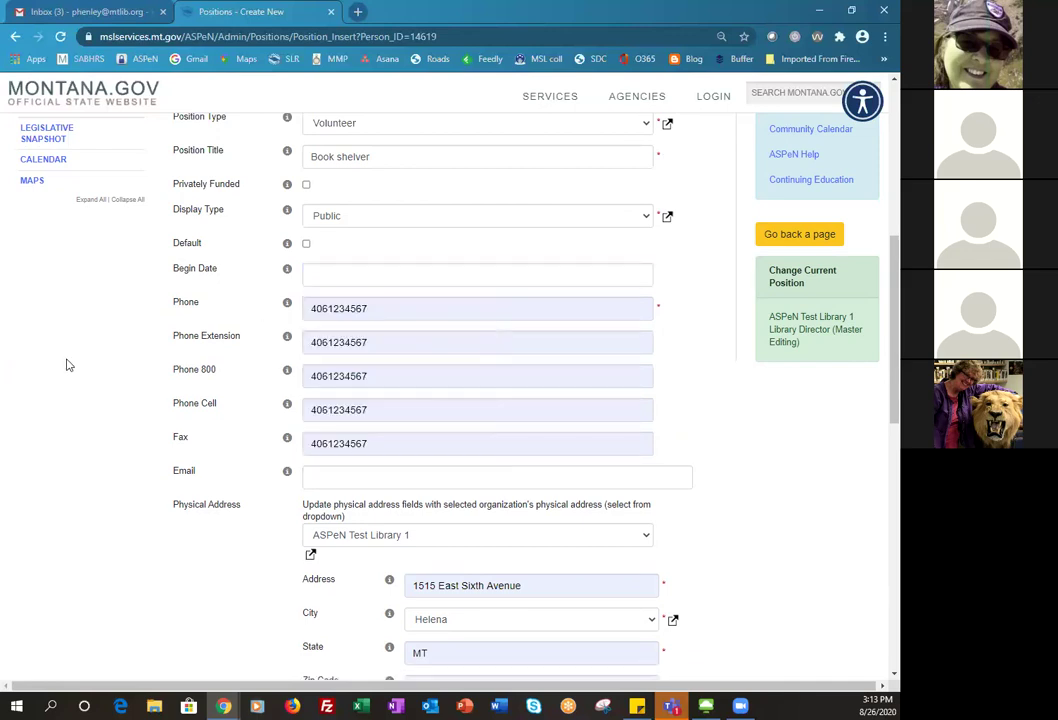
mouse_move(290, 343)
- Submit the completed Book shelver volunteer position form with Save
scroll(143, 636, down, 1)
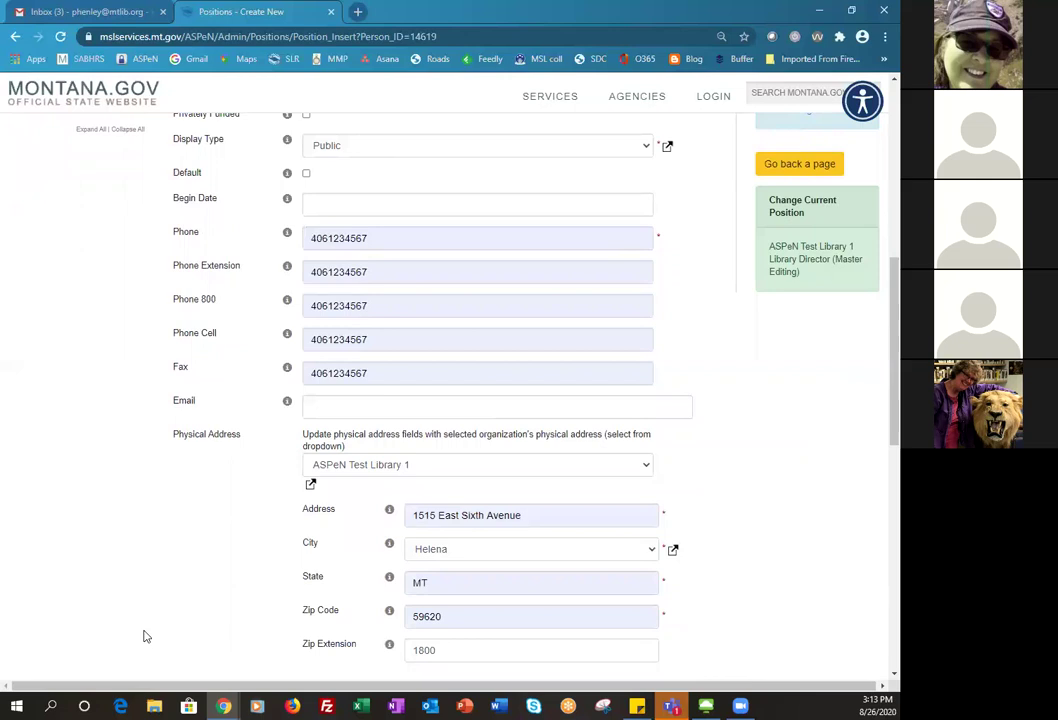
scroll(143, 636, down, 5)
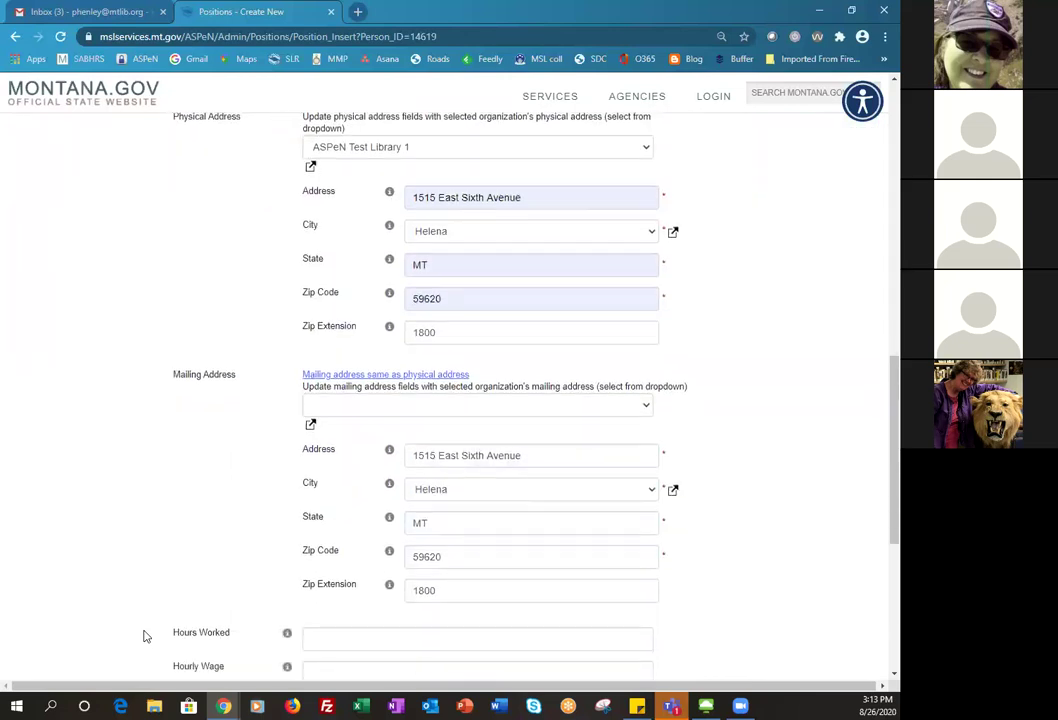
scroll(143, 636, down, 1)
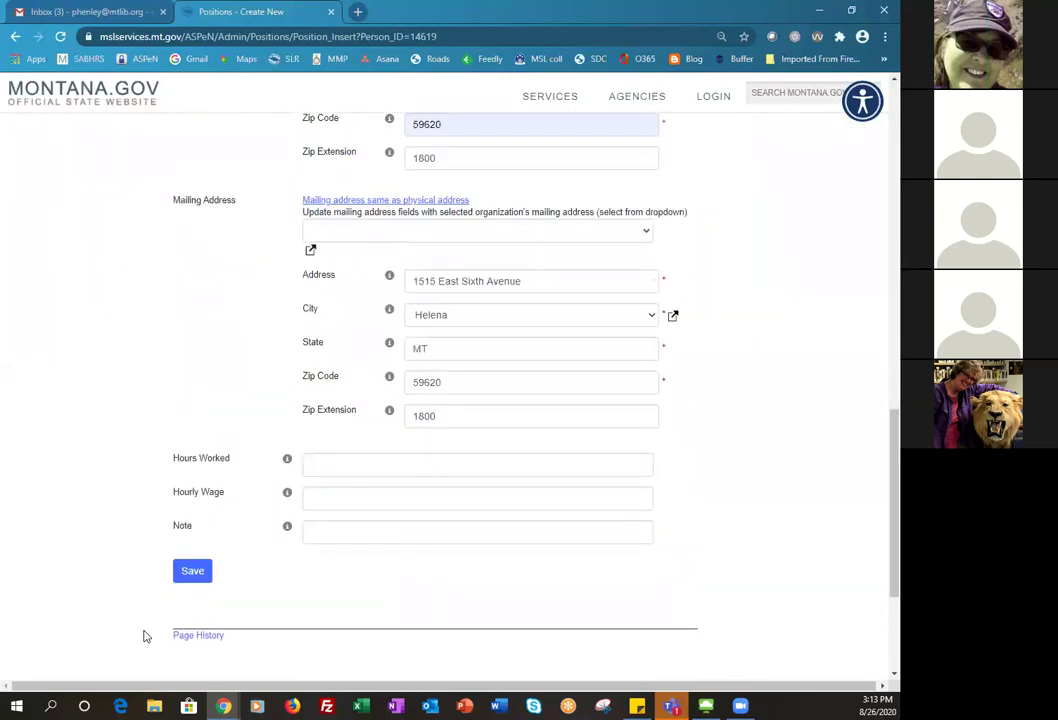
click(186, 577)
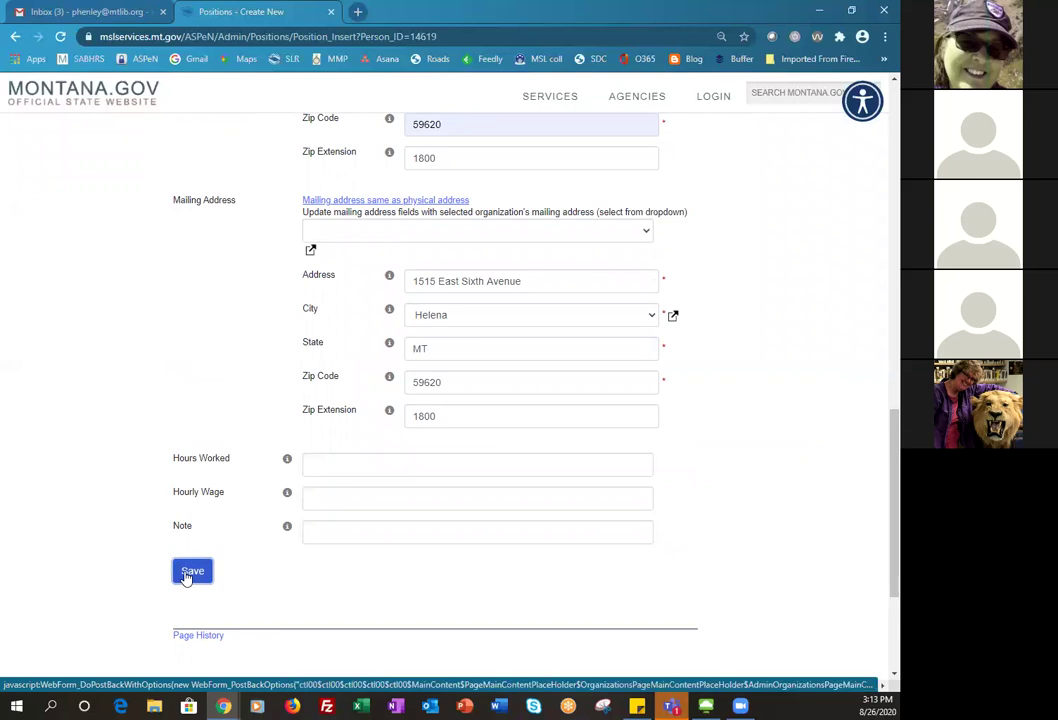
key(Return)
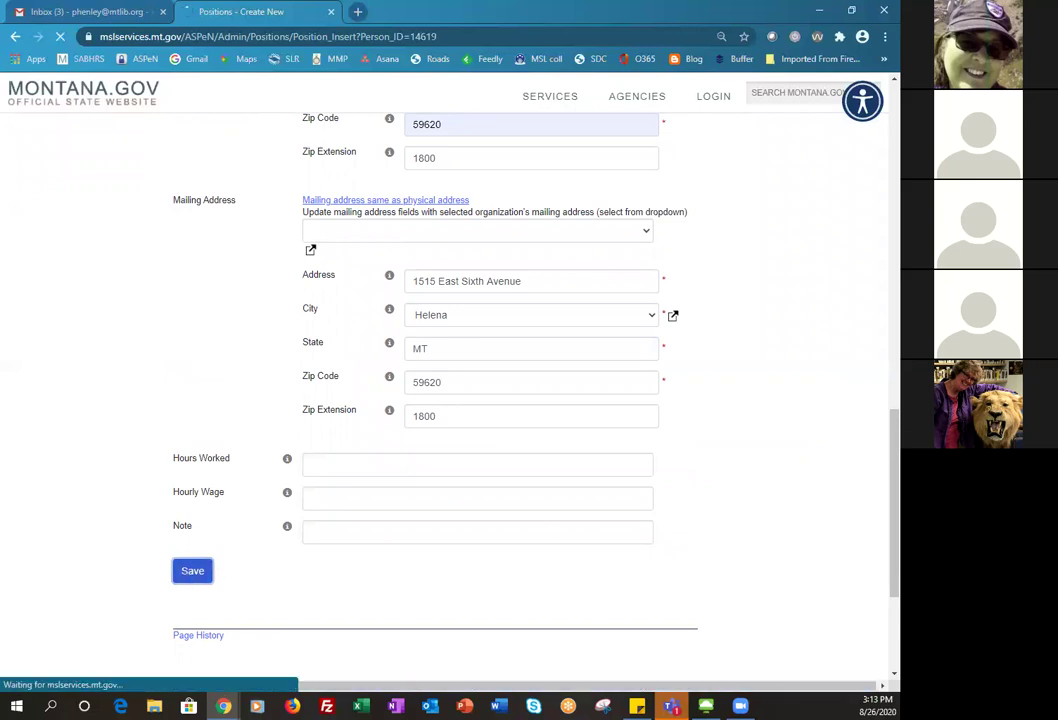
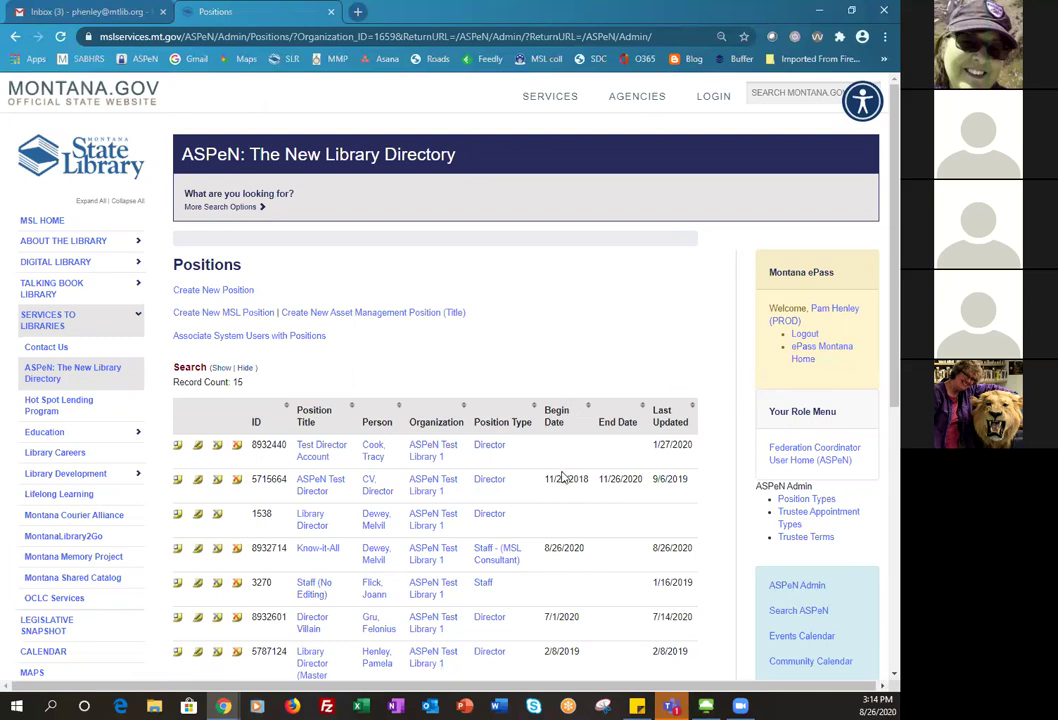
- Open Remove/Replace for the Director Villain position (ID 8932601) from the Positions table
scroll(563, 477, down, 3)
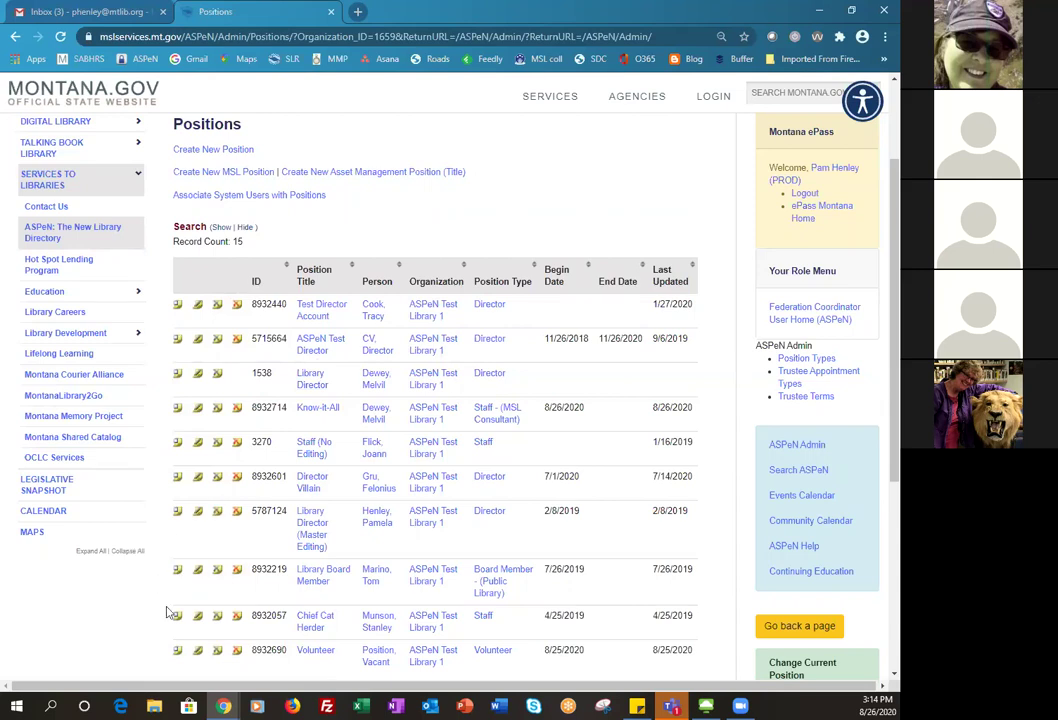
scroll(168, 612, down, 1)
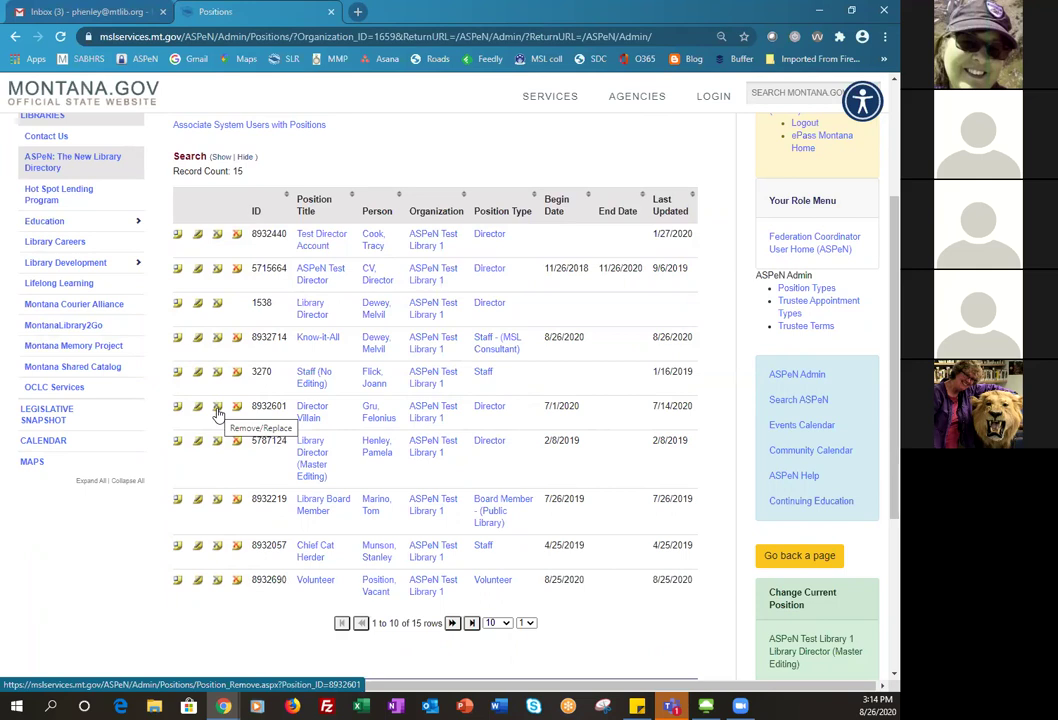
click(218, 410)
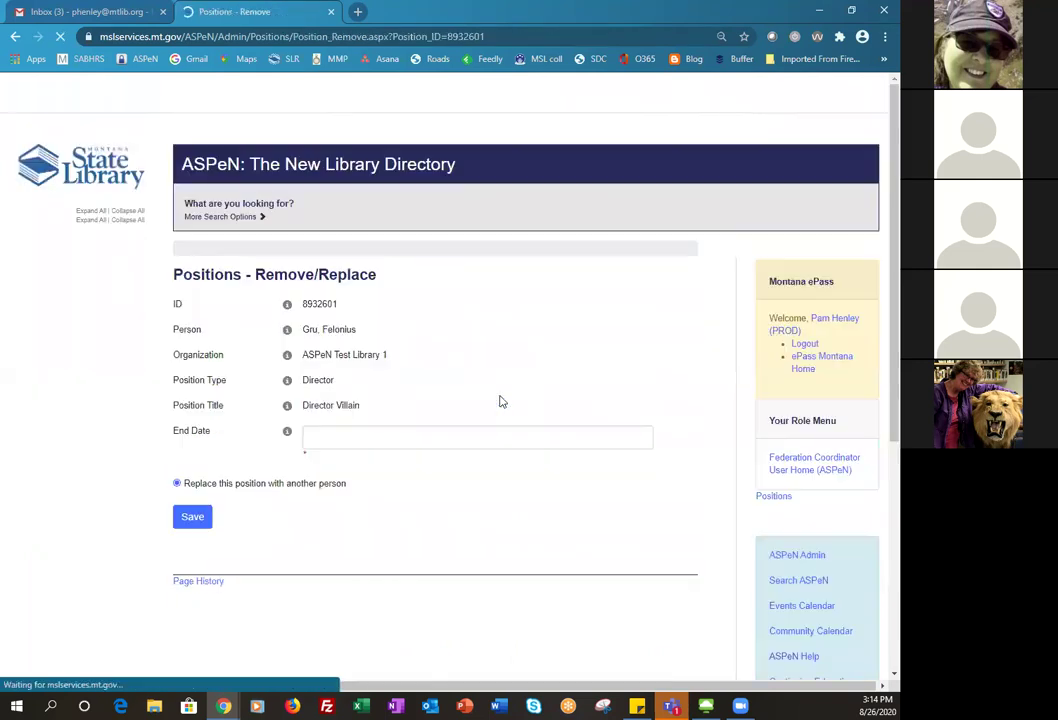
- Give Director Villain an end date of 08/26/2020 and save with replacement enabled
click(313, 428)
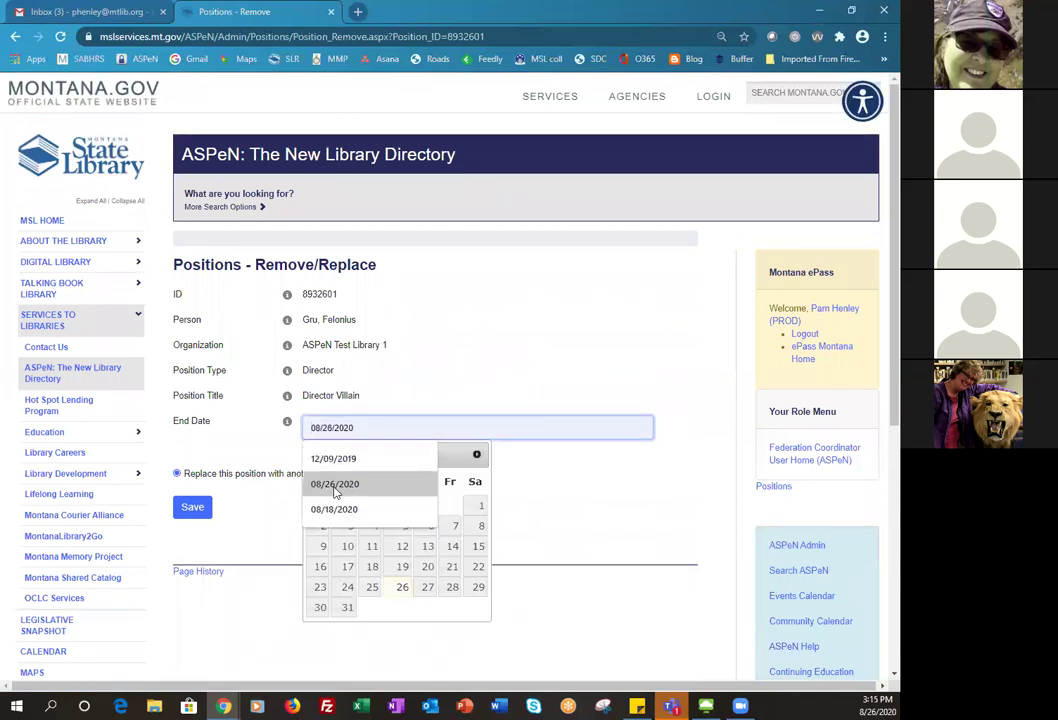
click(331, 485)
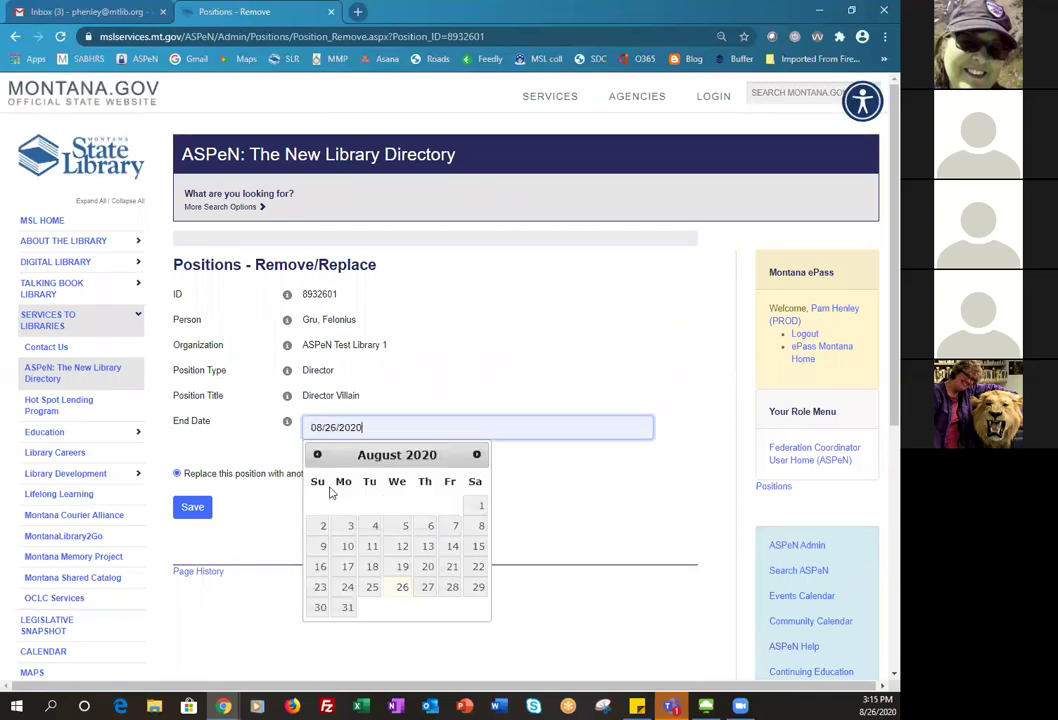
click(218, 445)
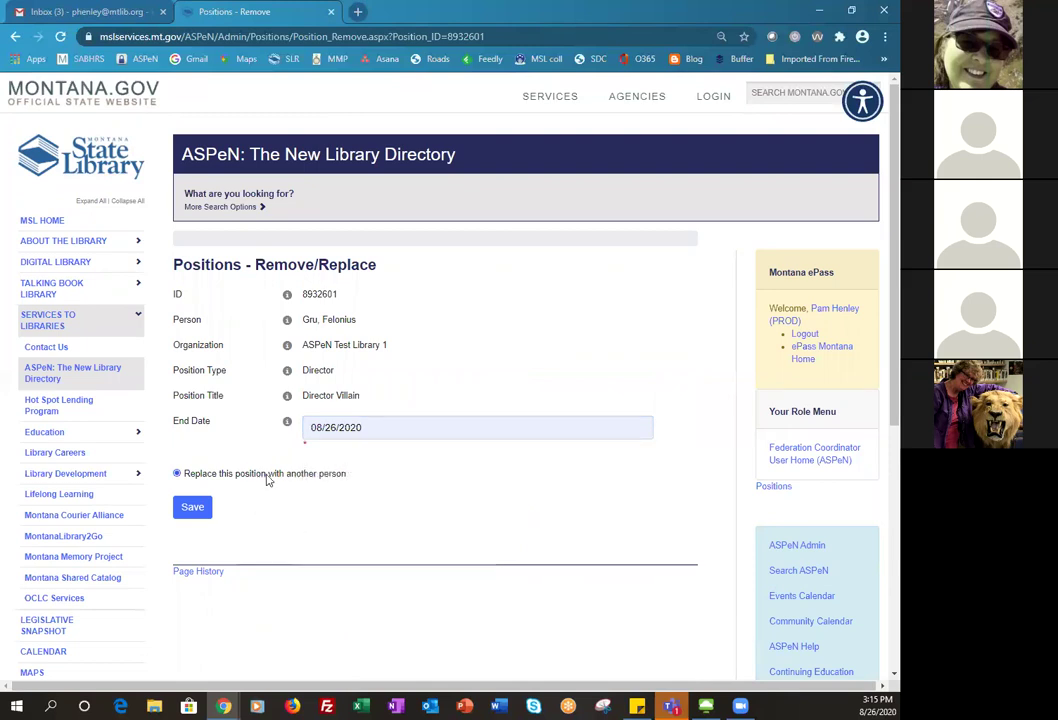
click(186, 512)
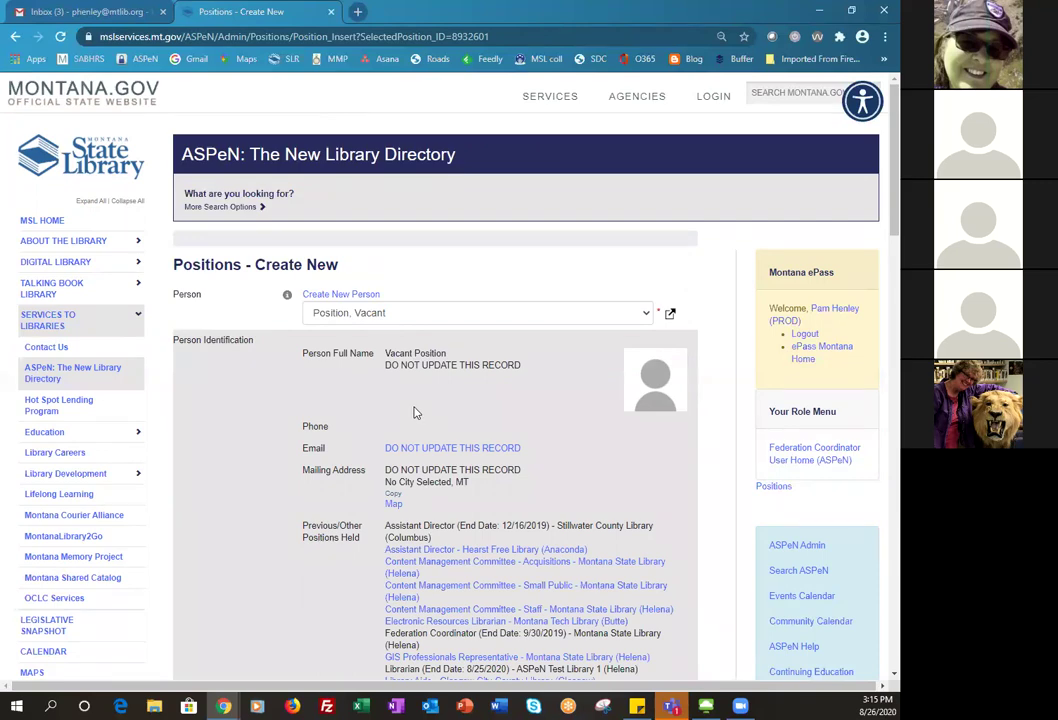
- Save the prefilled form as a new vacant Director Villain position, ID 8932719
scroll(415, 412, down, 5)
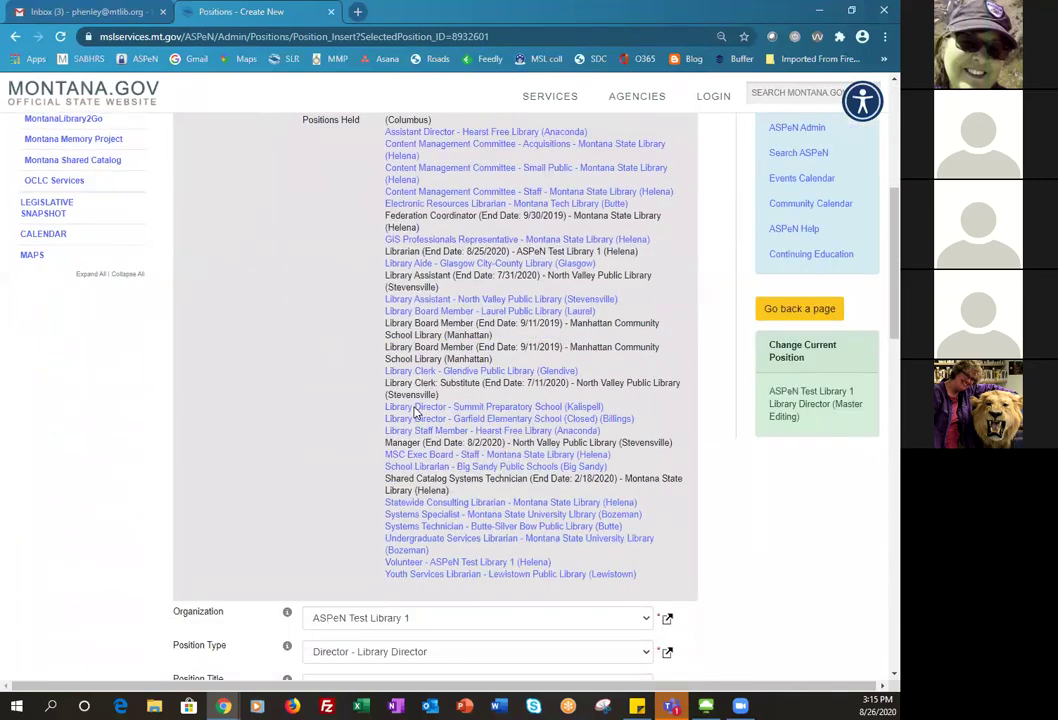
scroll(415, 412, down, 2)
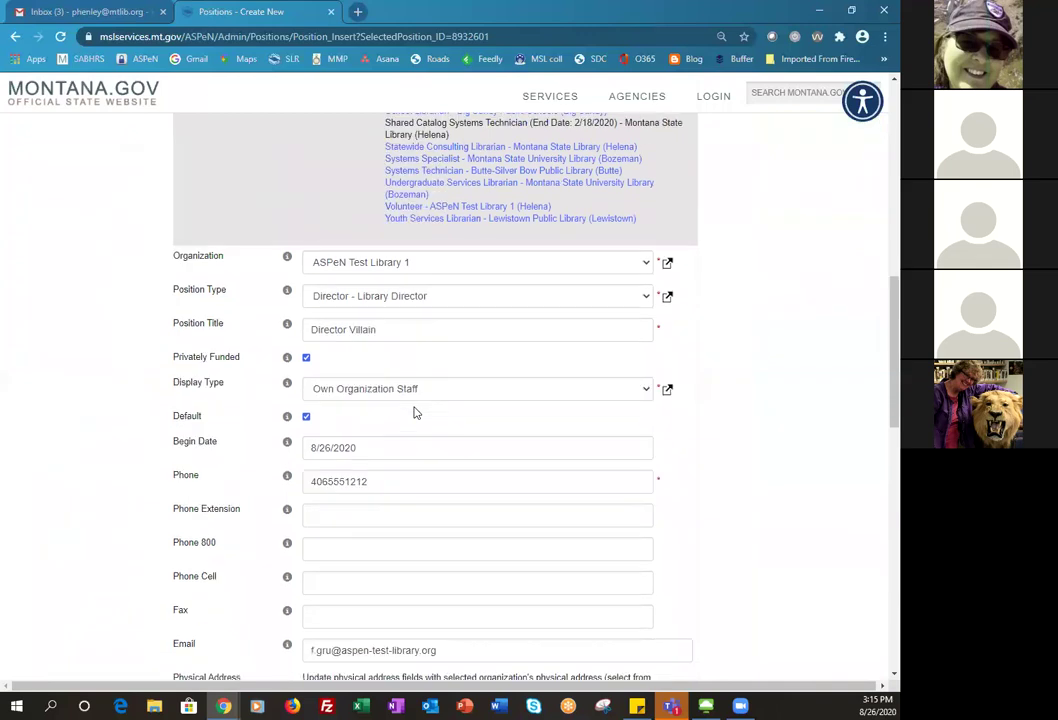
scroll(415, 410, down, 1)
scroll(368, 510, down, 1)
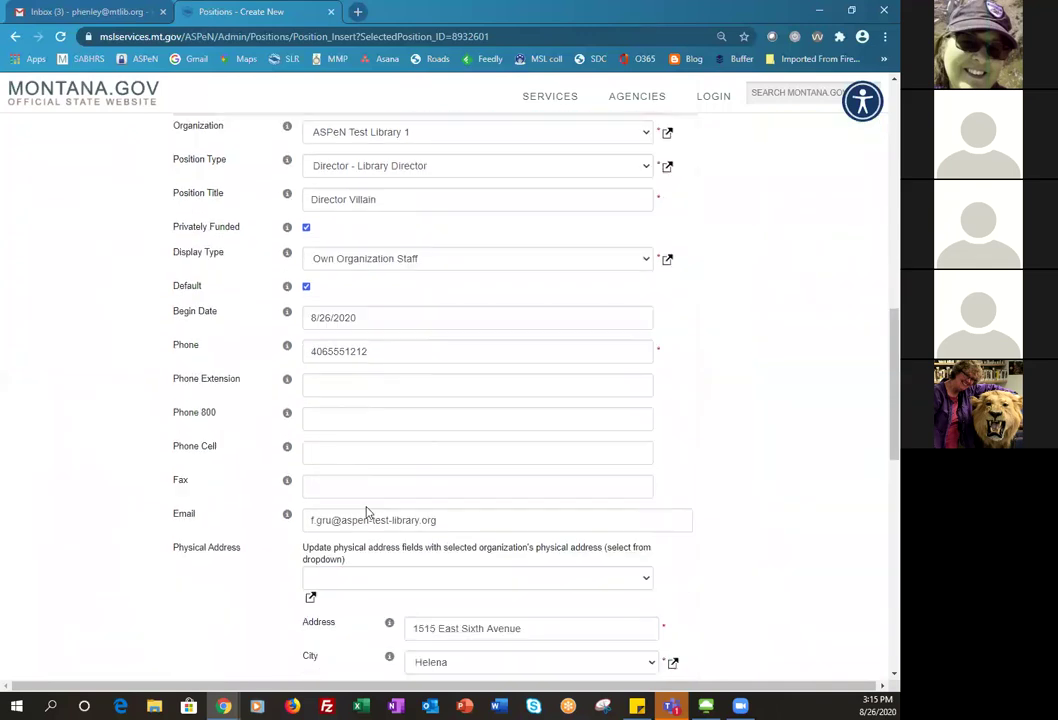
scroll(336, 539, down, 1)
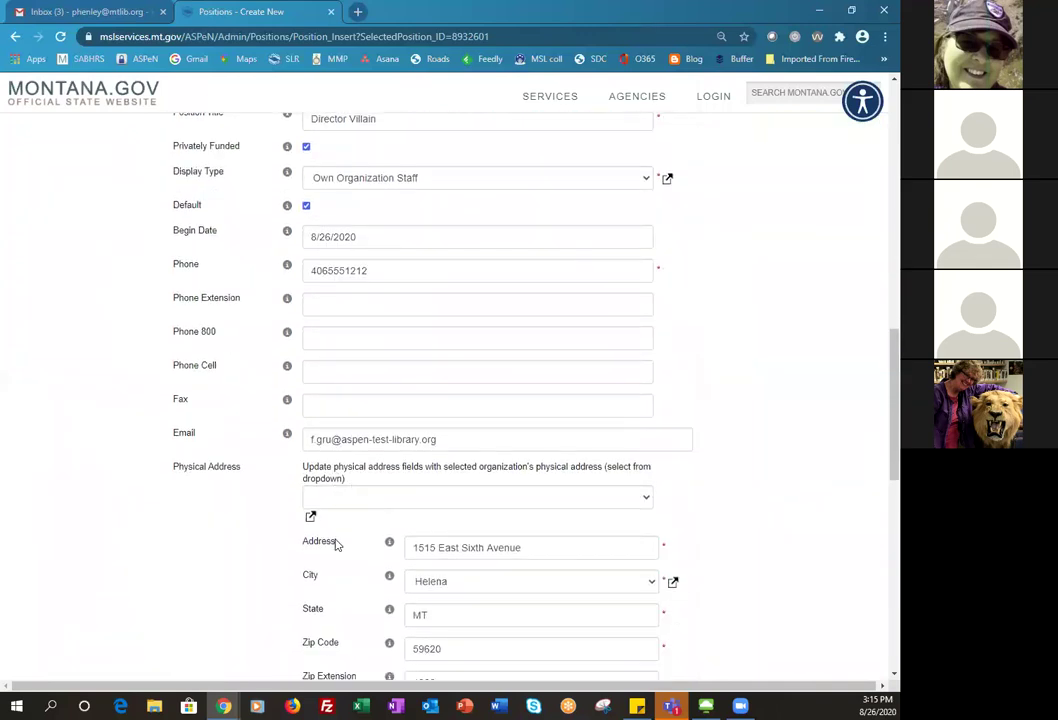
scroll(335, 540, down, 3)
scroll(336, 545, down, 3)
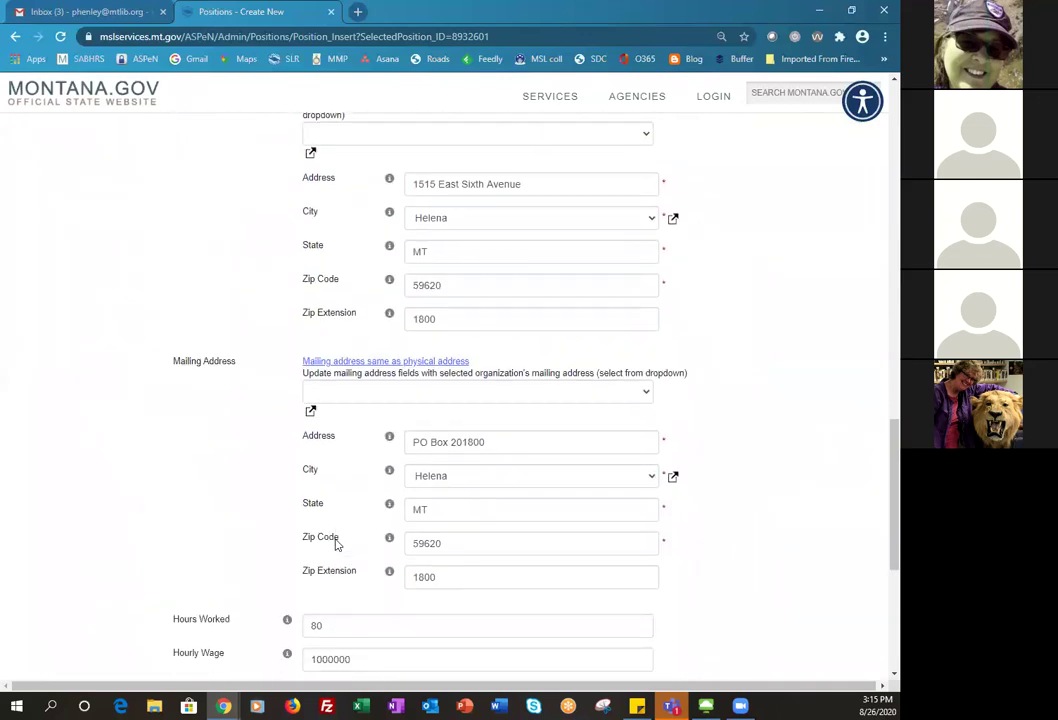
click(194, 535)
click(194, 535)
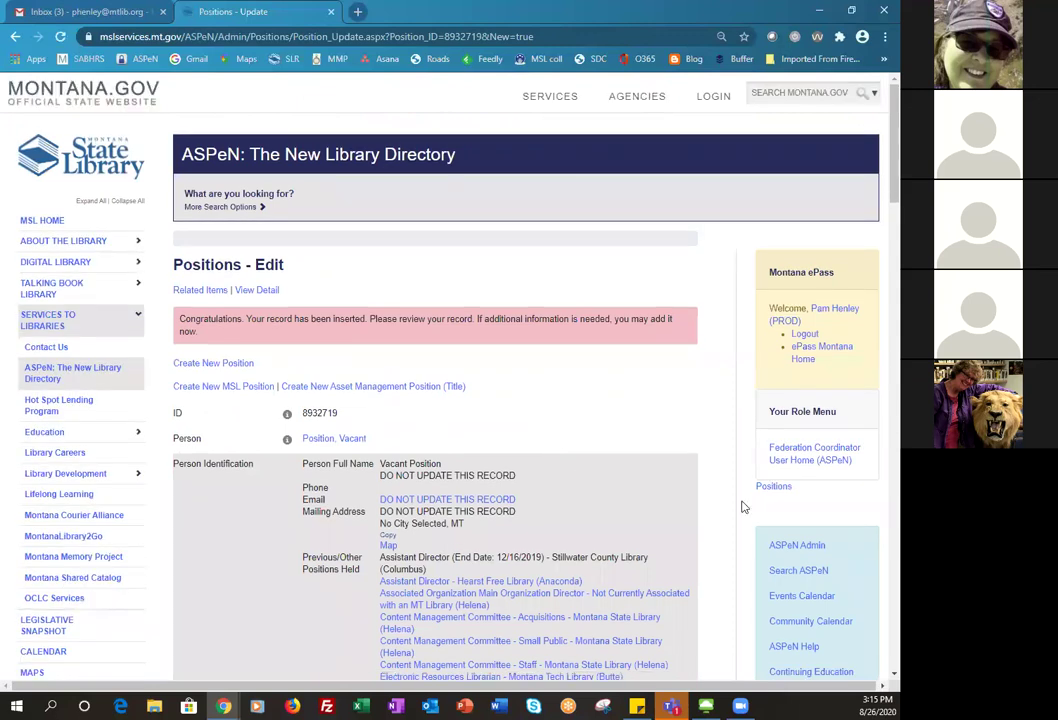
- Return via ASPeN Admin home to the Positions list for ASPeN Test Library 1
click(780, 550)
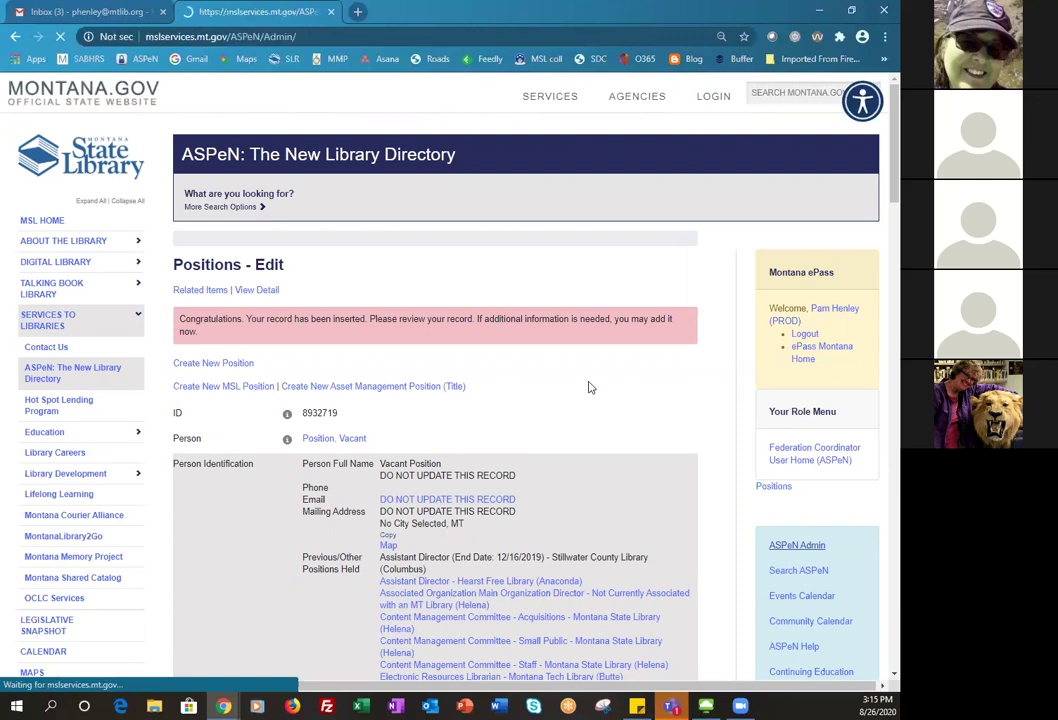
scroll(619, 524, down, 5)
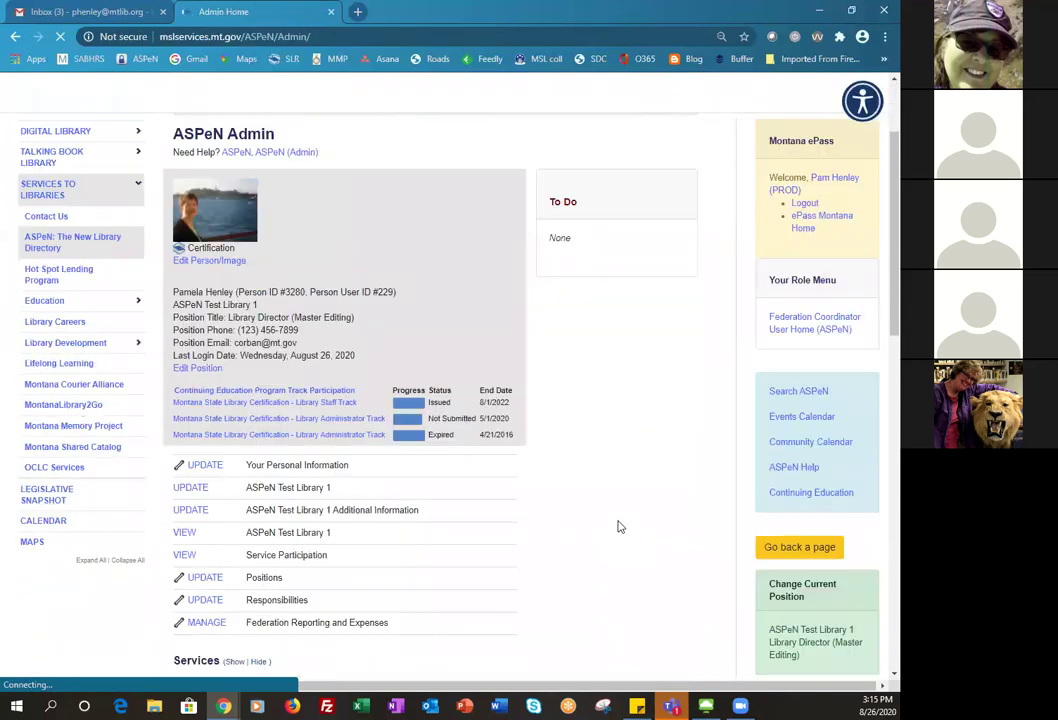
scroll(619, 527, down, 2)
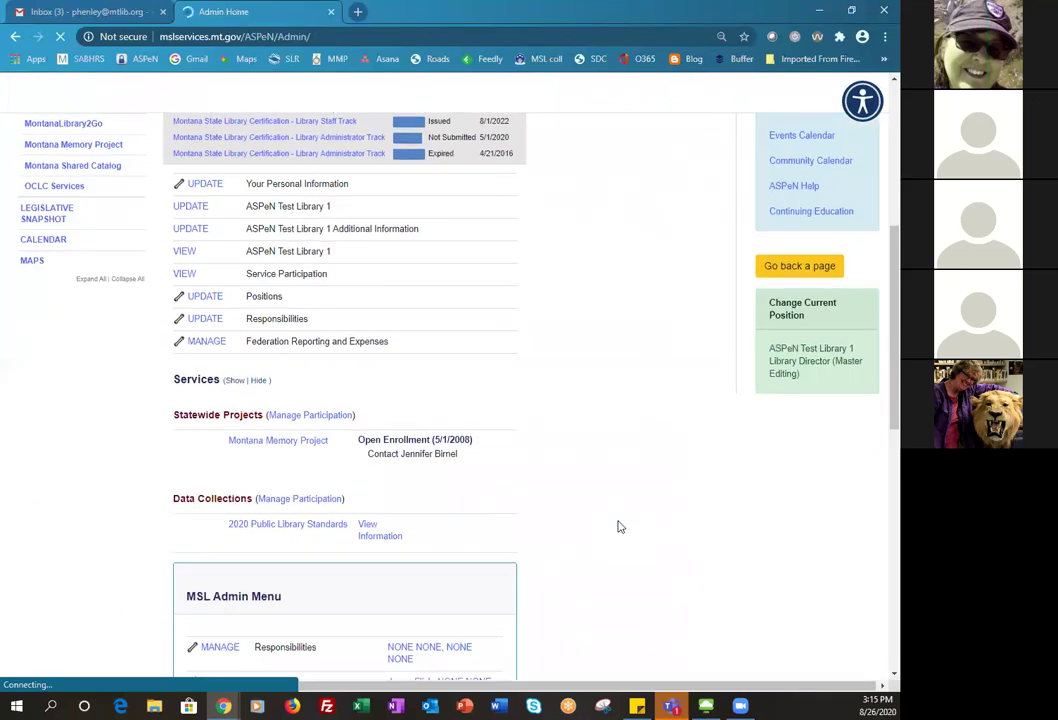
scroll(619, 527, up, 4)
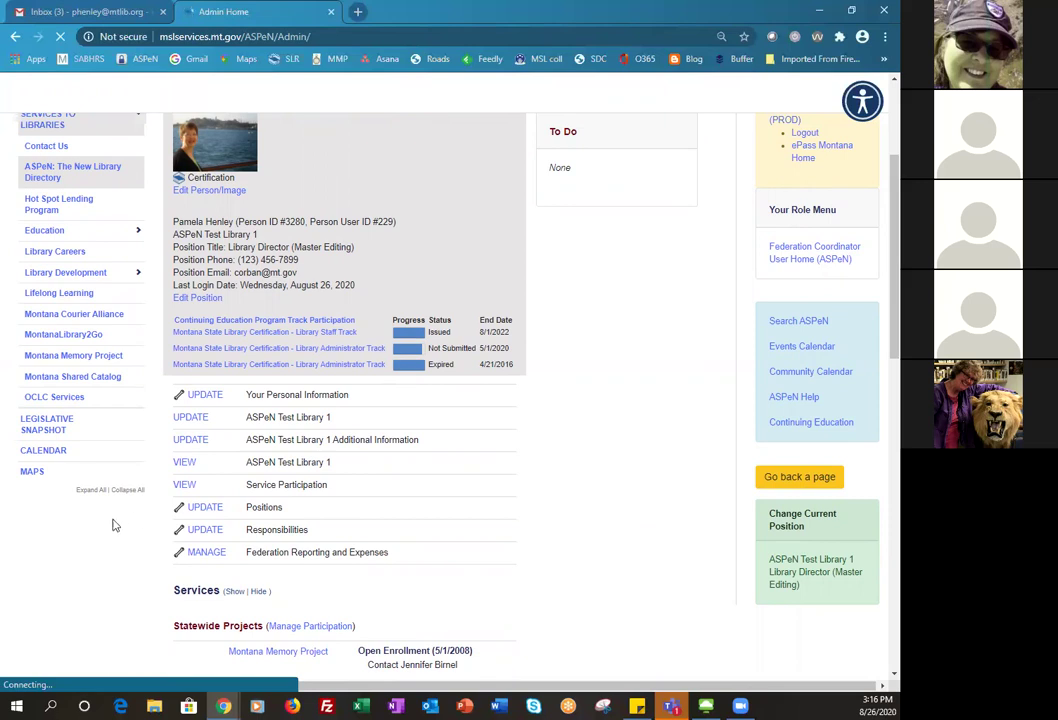
click(205, 508)
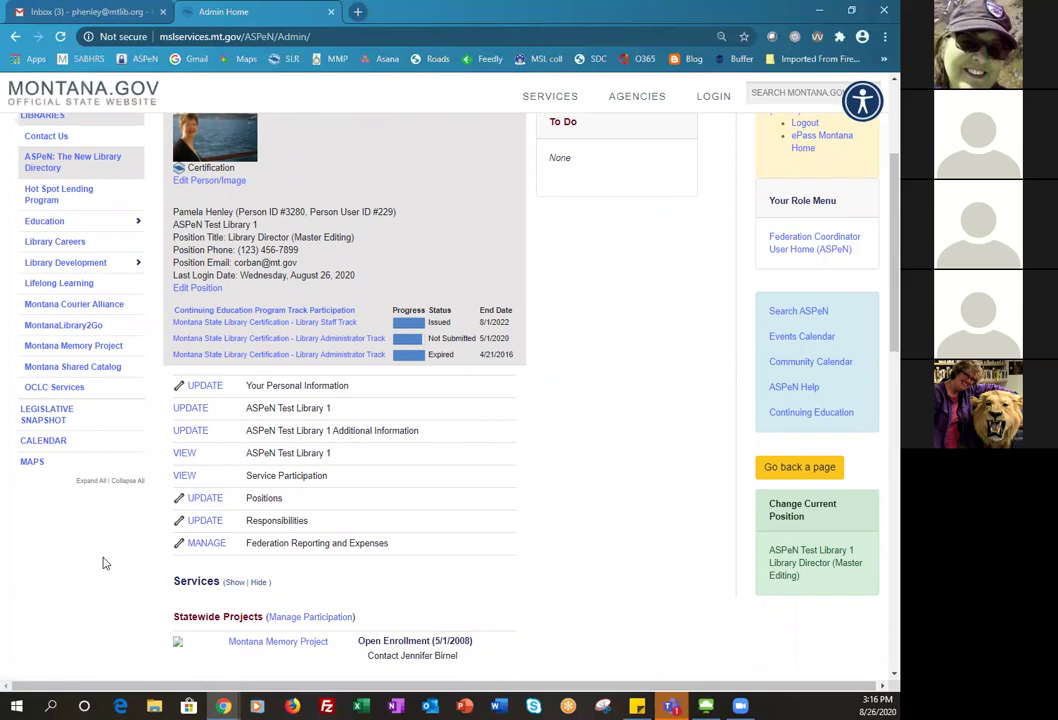
click(204, 502)
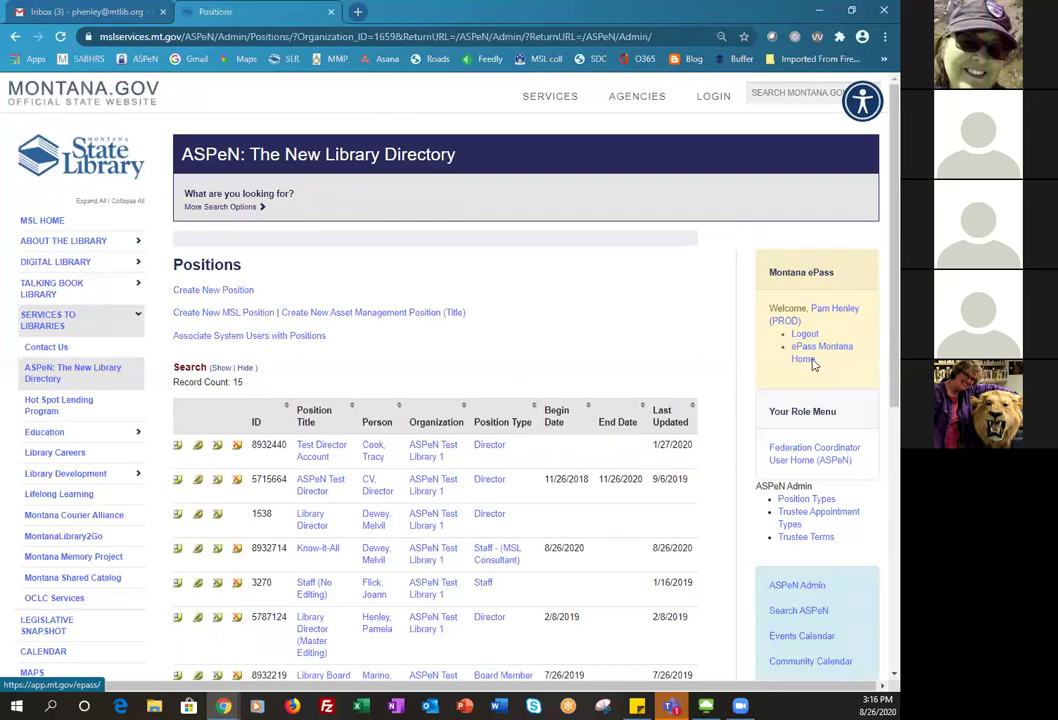
- Set the Positions list to 20 rows per page so all 15 positions show
scroll(604, 612, down, 1)
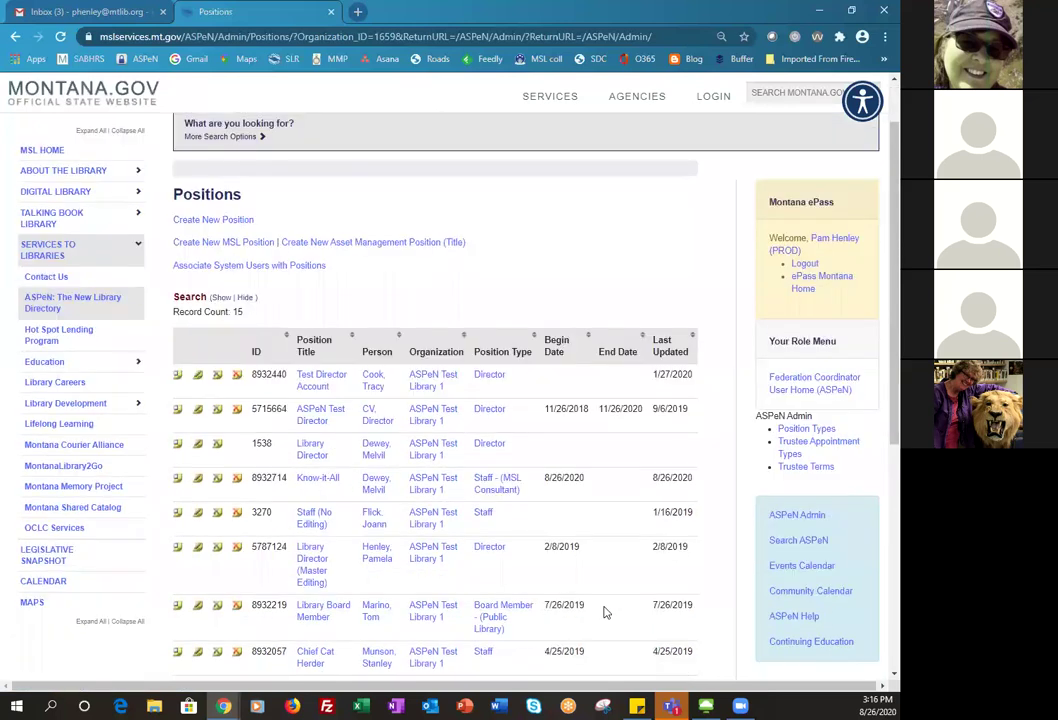
scroll(604, 612, down, 2)
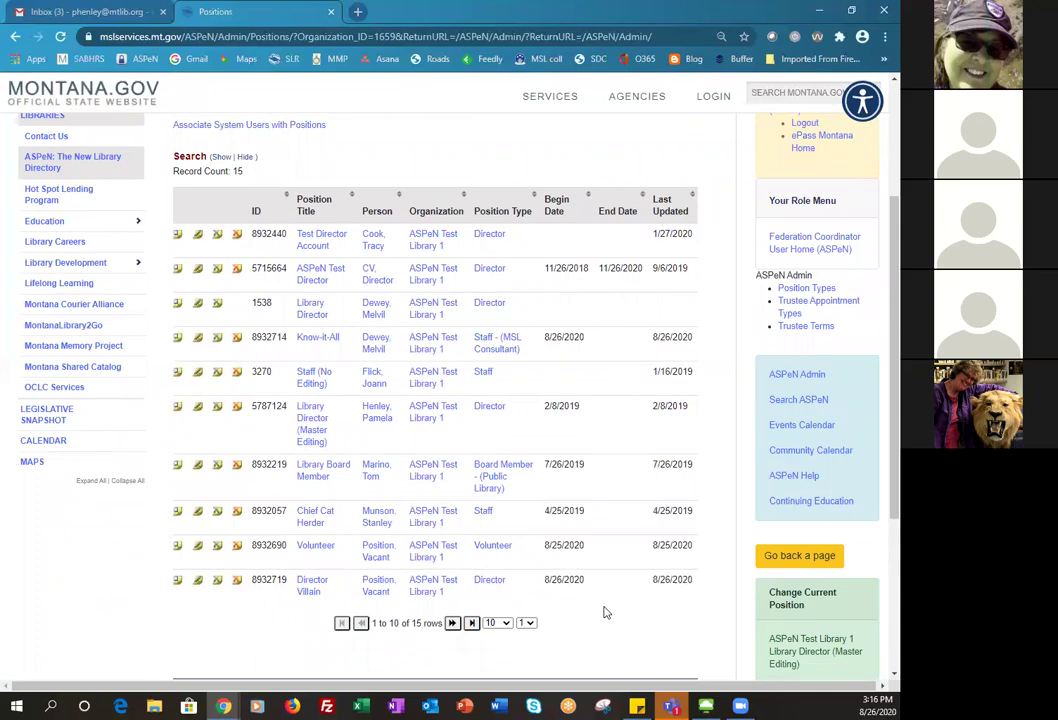
click(508, 625)
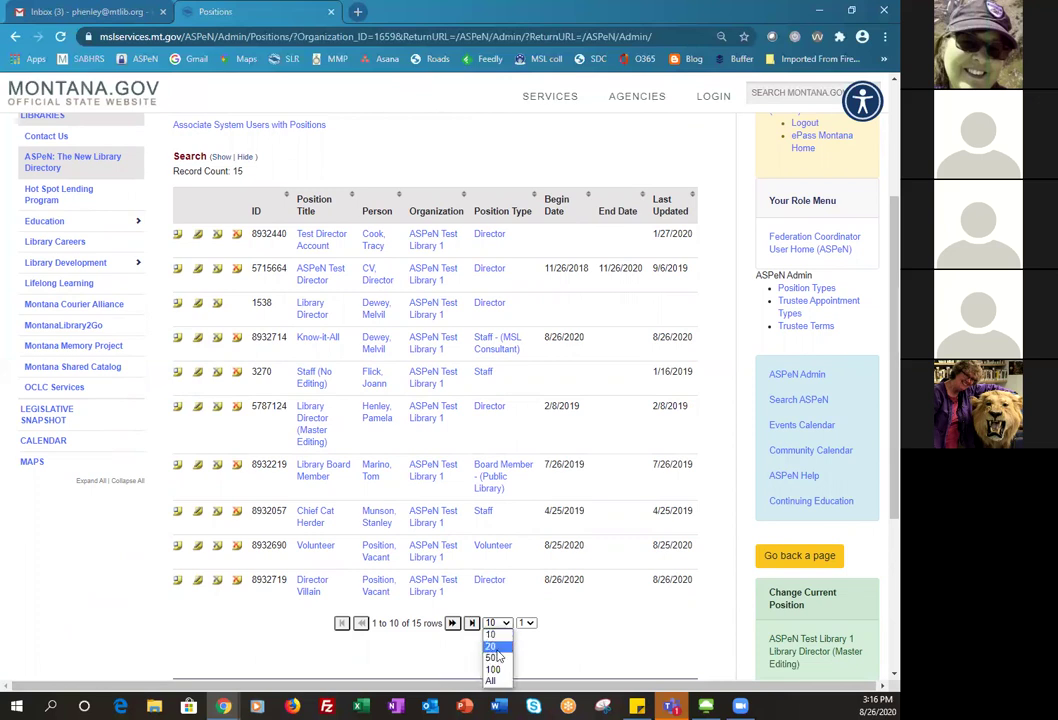
click(494, 647)
scroll(568, 600, up, 1)
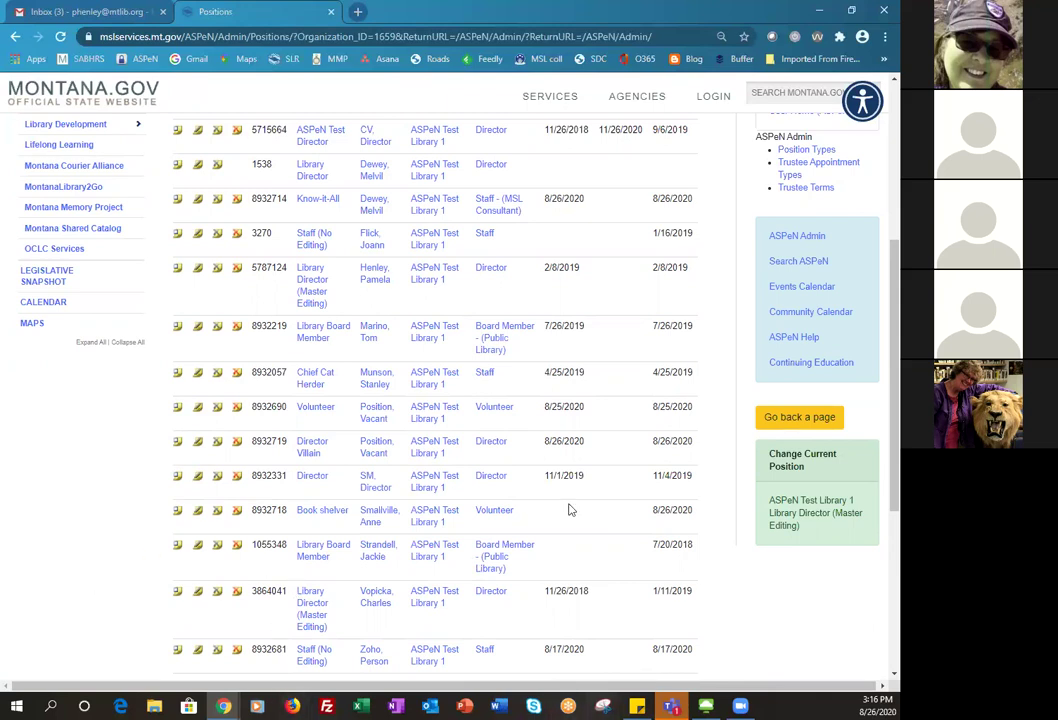
scroll(569, 506, up, 1)
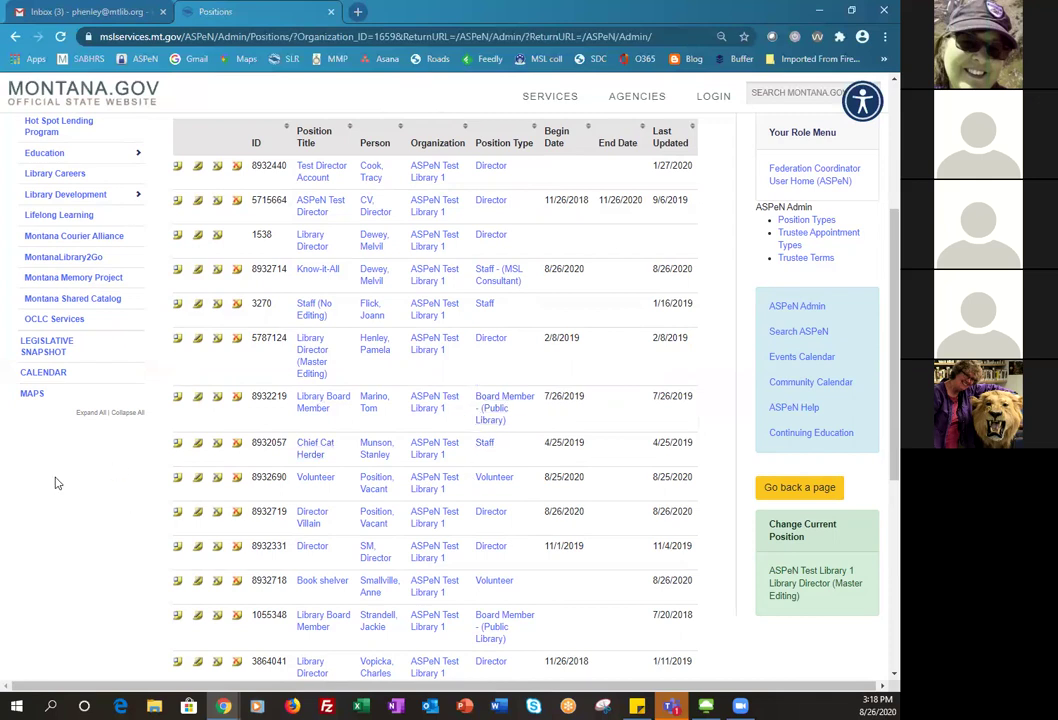
scroll(54, 483, down, 1)
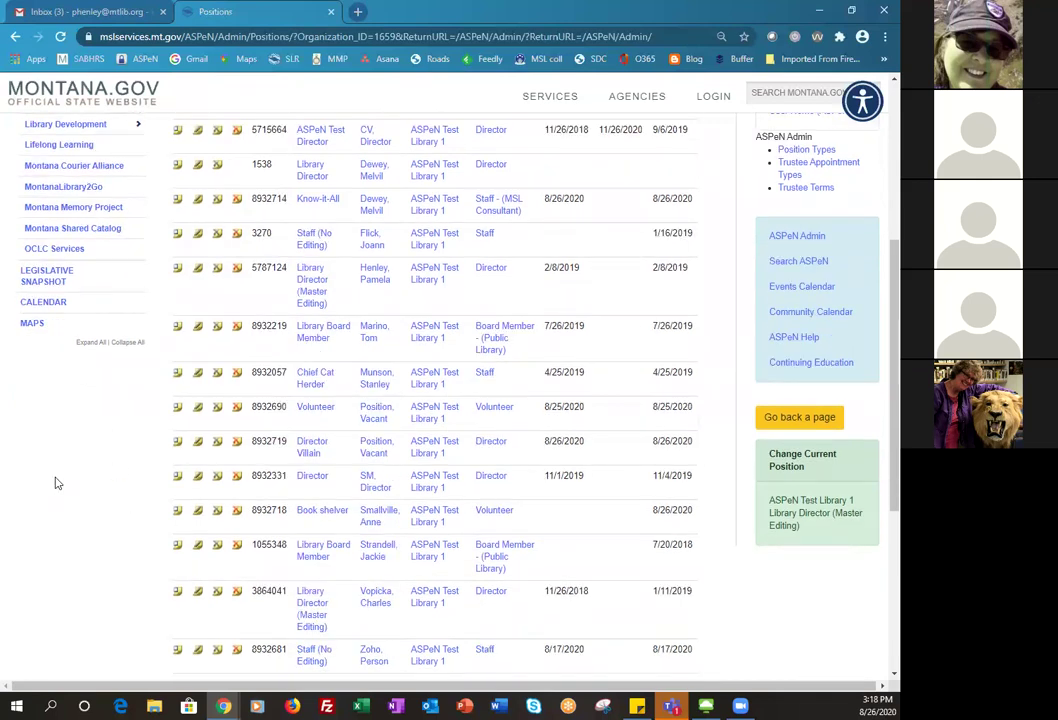
scroll(57, 483, up, 1)
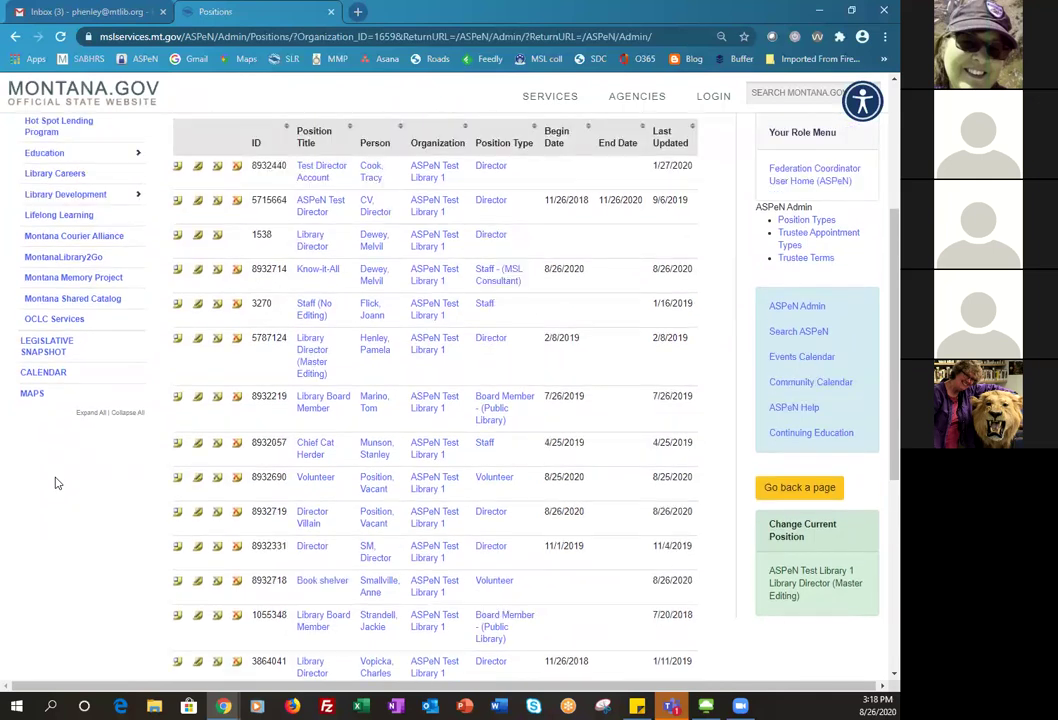